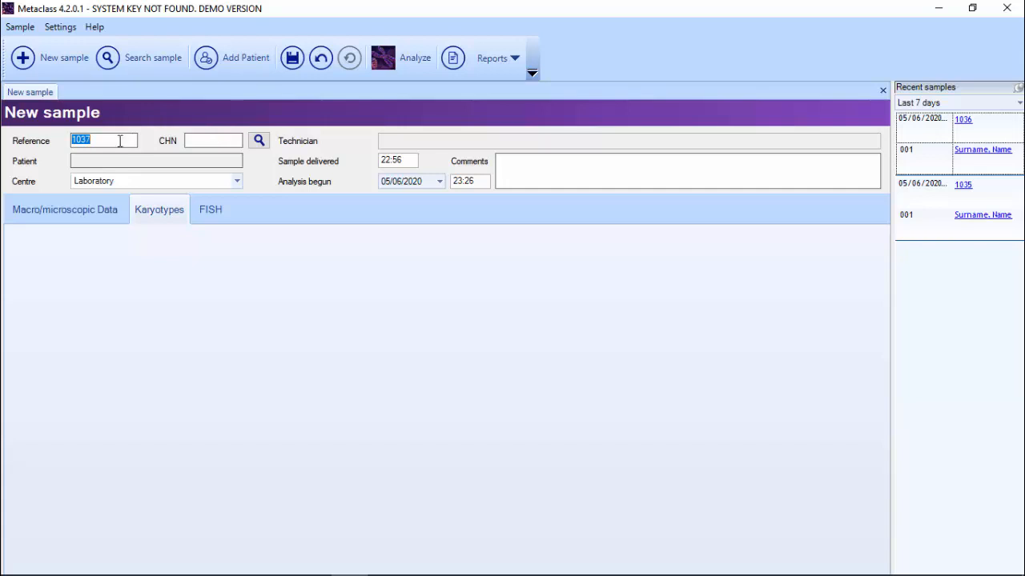
- Enter the patient's number in the new sample's CHN field and open the sample for analysis in MetaClass
click(211, 141)
text(001)
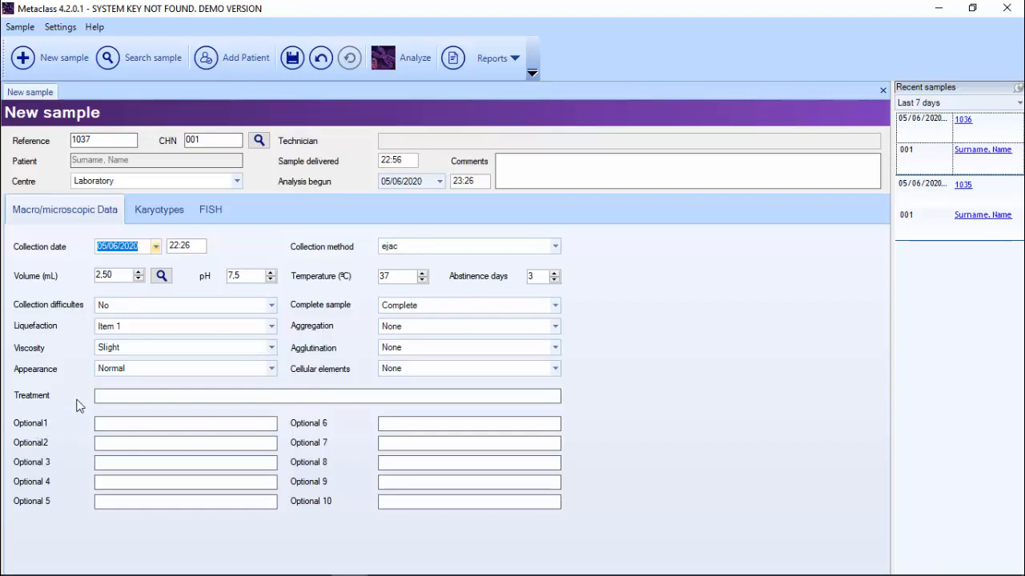
click(141, 309)
click(146, 314)
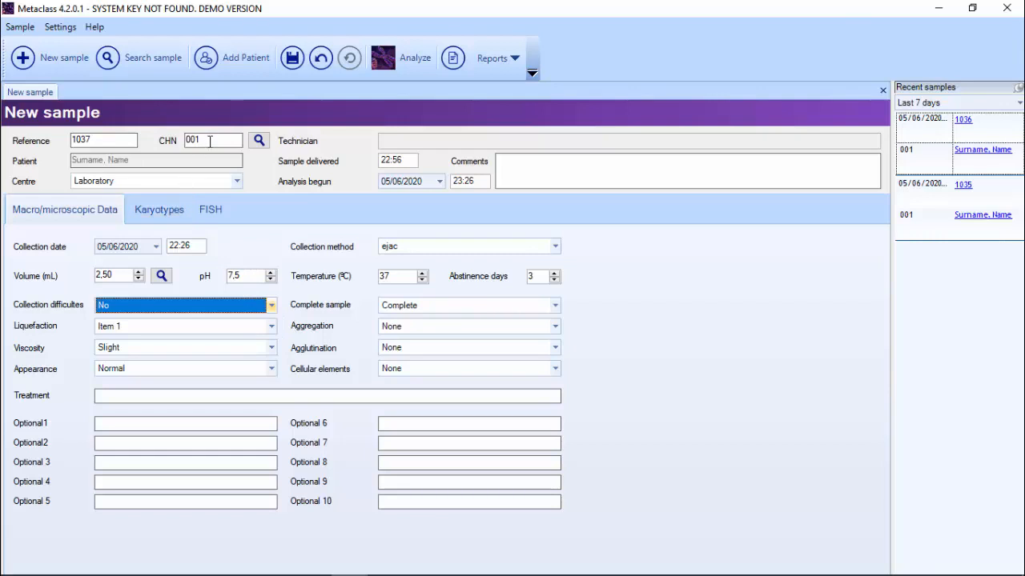
click(414, 60)
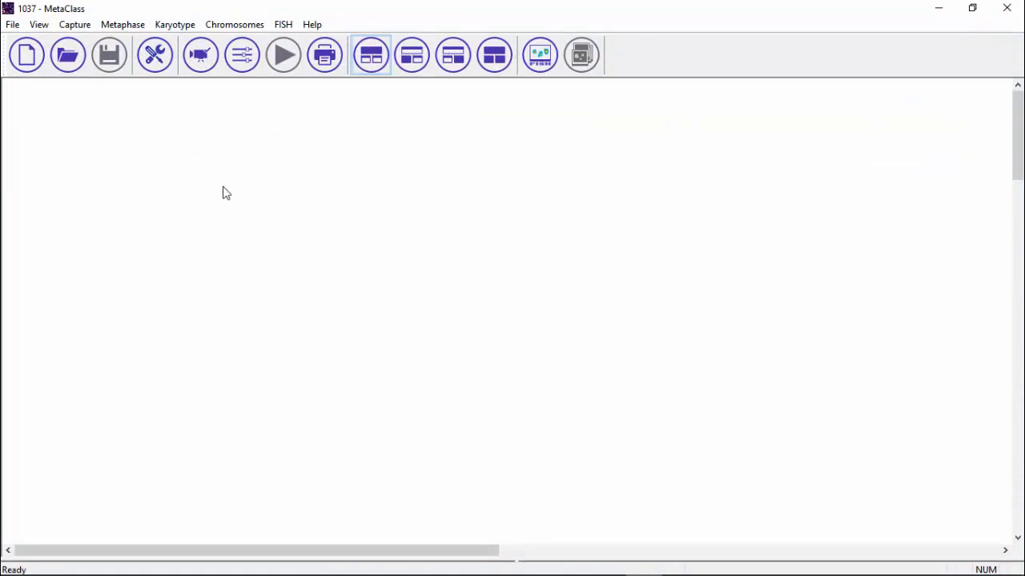
- Review the configuration's band, type, background and FISH filter settings, then leave without changing them
click(162, 66)
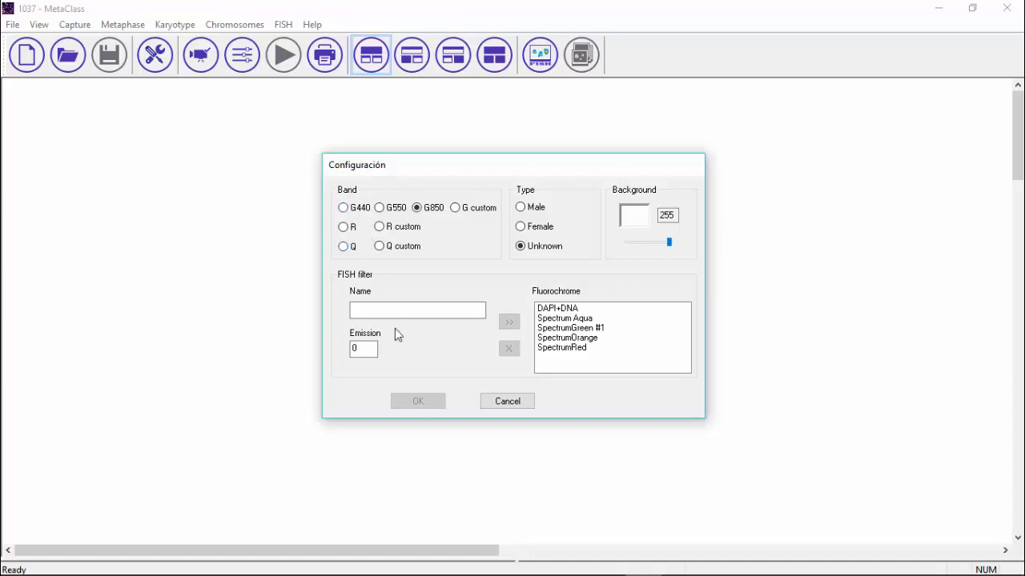
click(519, 400)
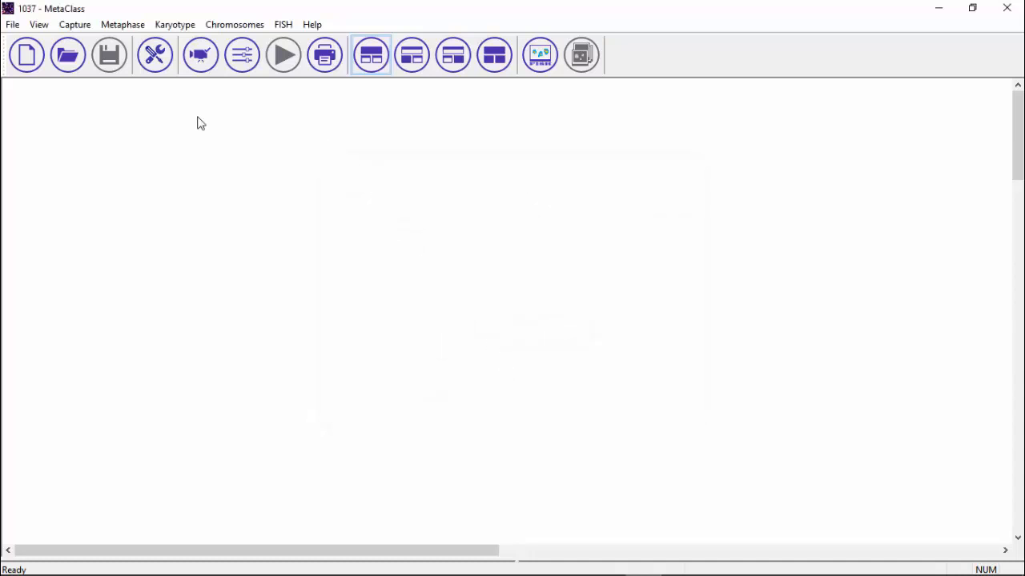
- Capture a metaphase image in Karyotype mode and build the karyotype from it
click(203, 64)
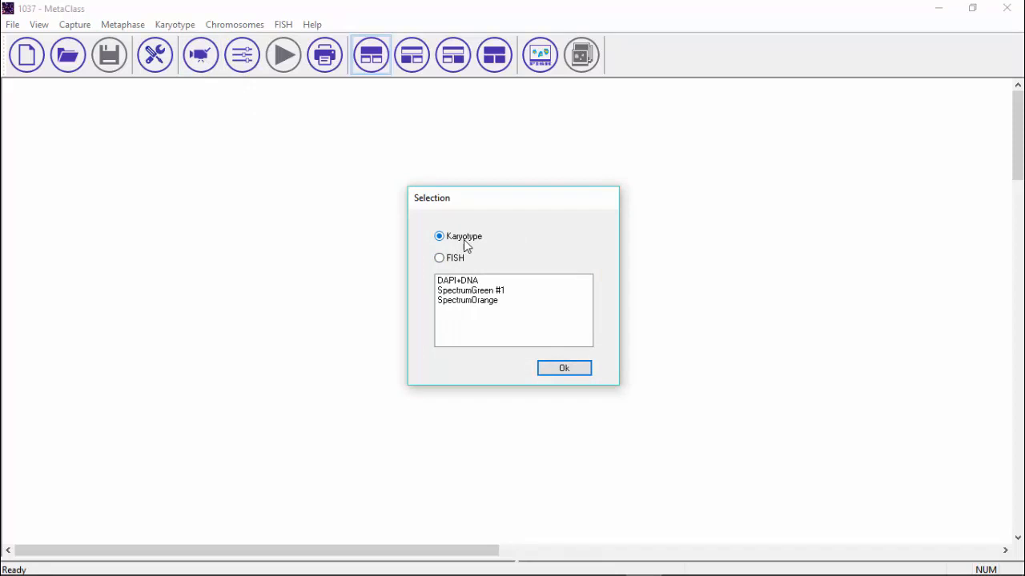
click(560, 369)
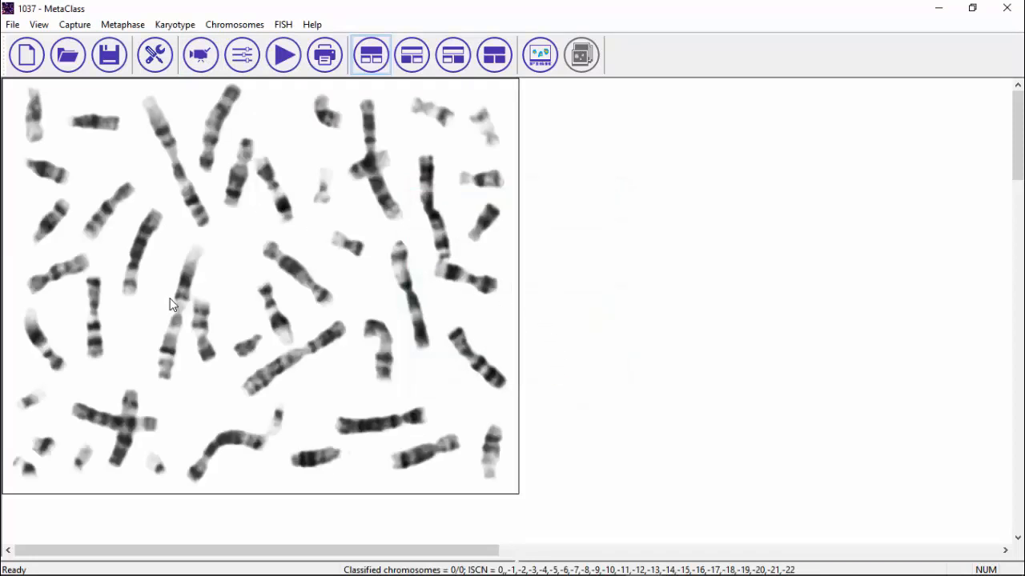
click(285, 56)
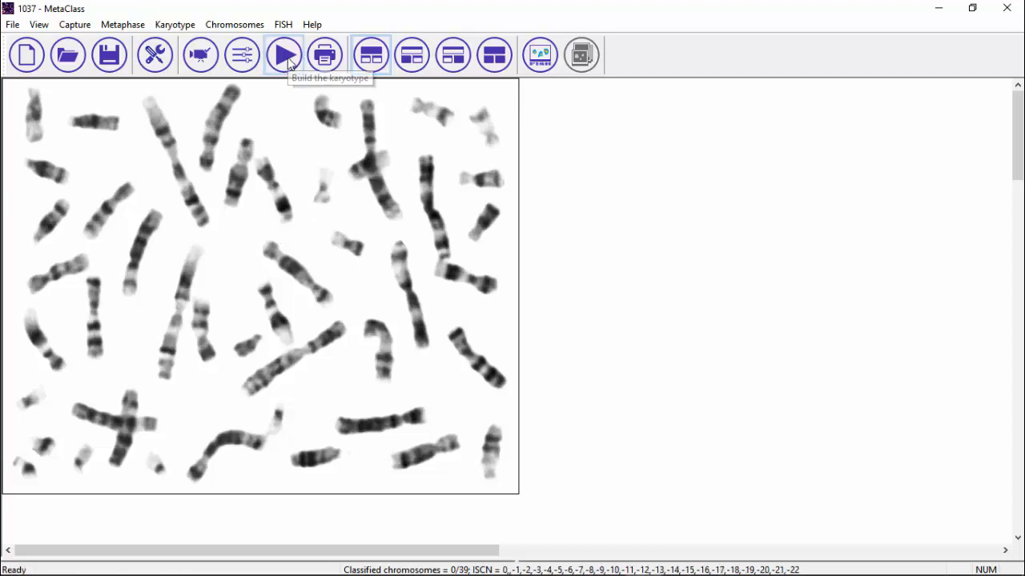
click(135, 190)
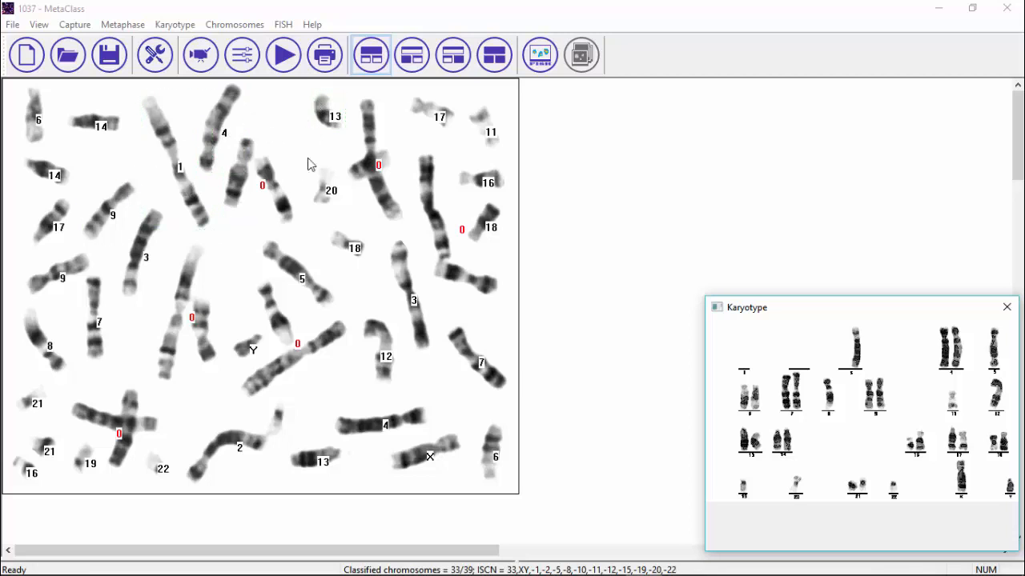
- Examine the karyotype in the main view with the metaphase as a floating preview, and return to the metaphase view
double_click(864, 404)
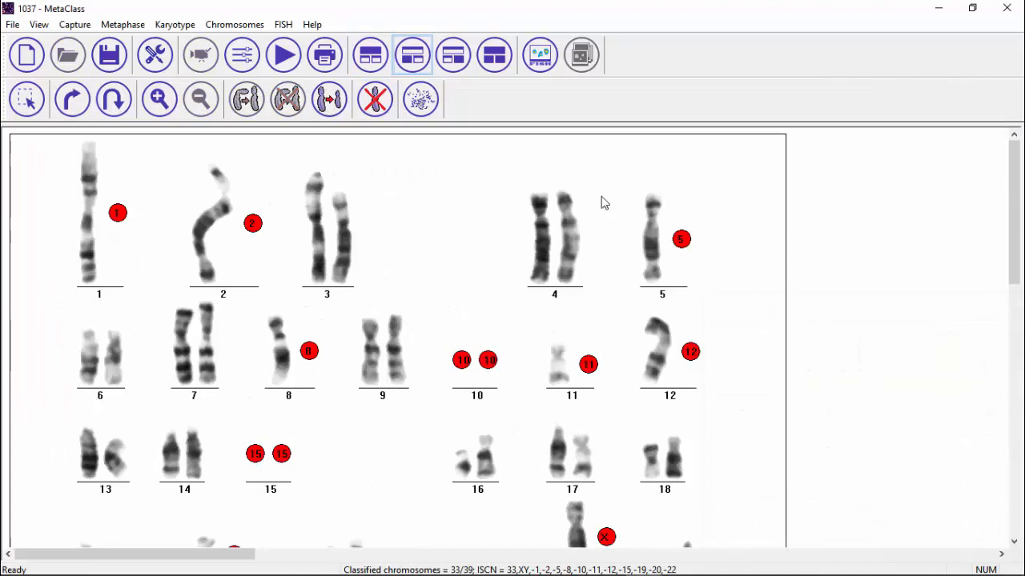
click(424, 101)
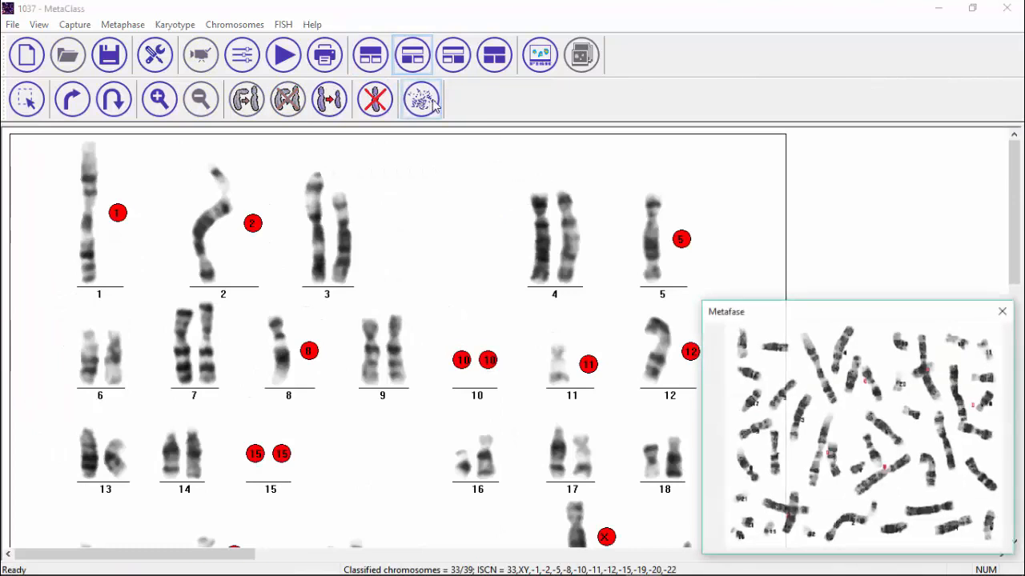
double_click(833, 424)
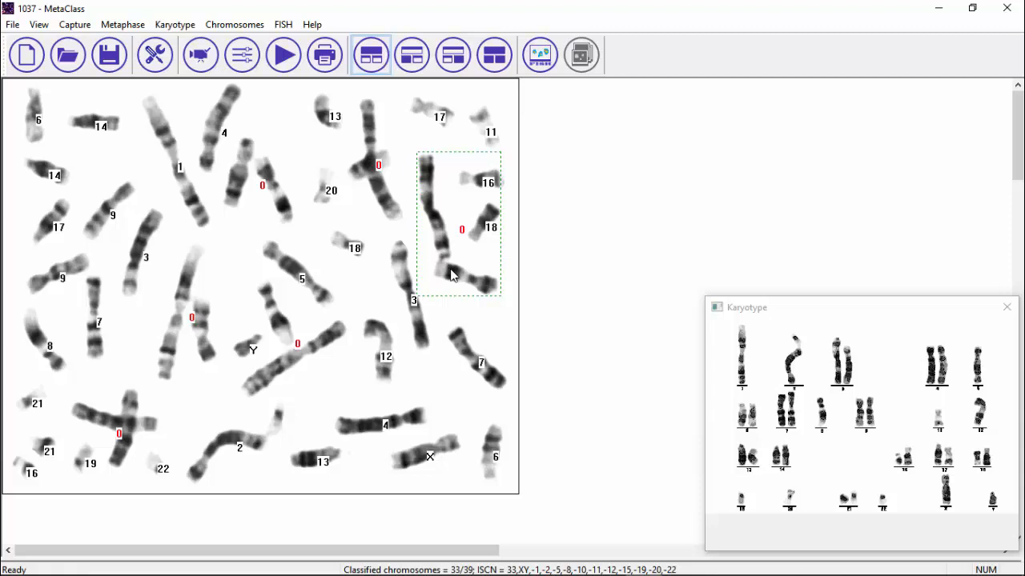
- Automatically separate the L-shaped touching chromosomes near the metaphase's right edge, retrying the split once, and add both to the karyotype
right_click(443, 250)
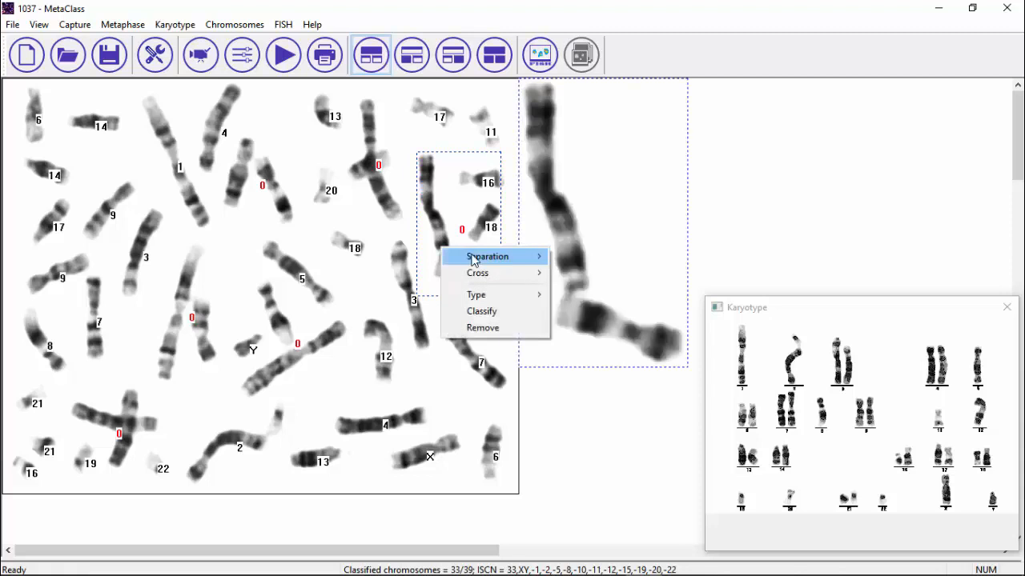
mouse_move(474, 260)
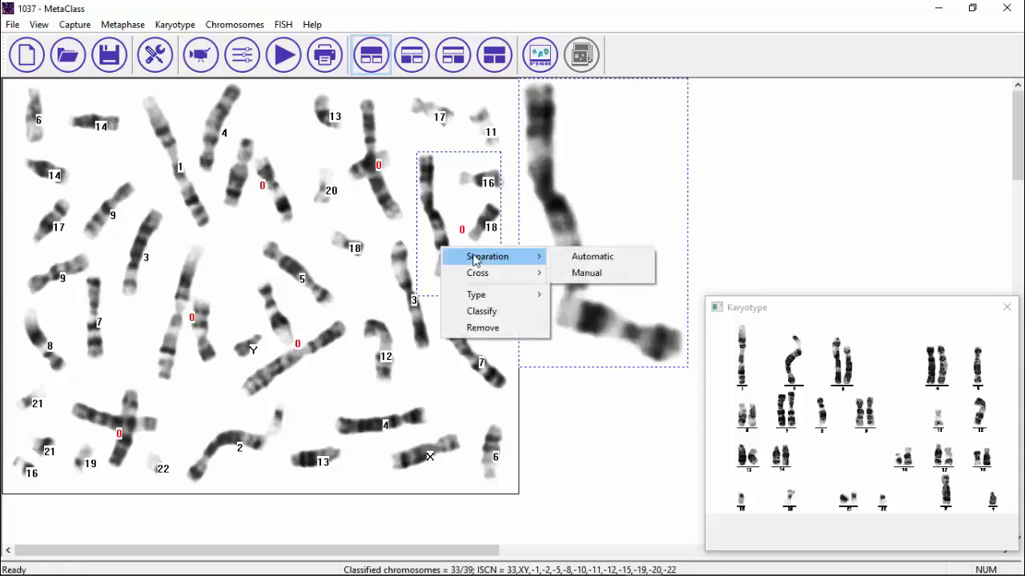
click(589, 258)
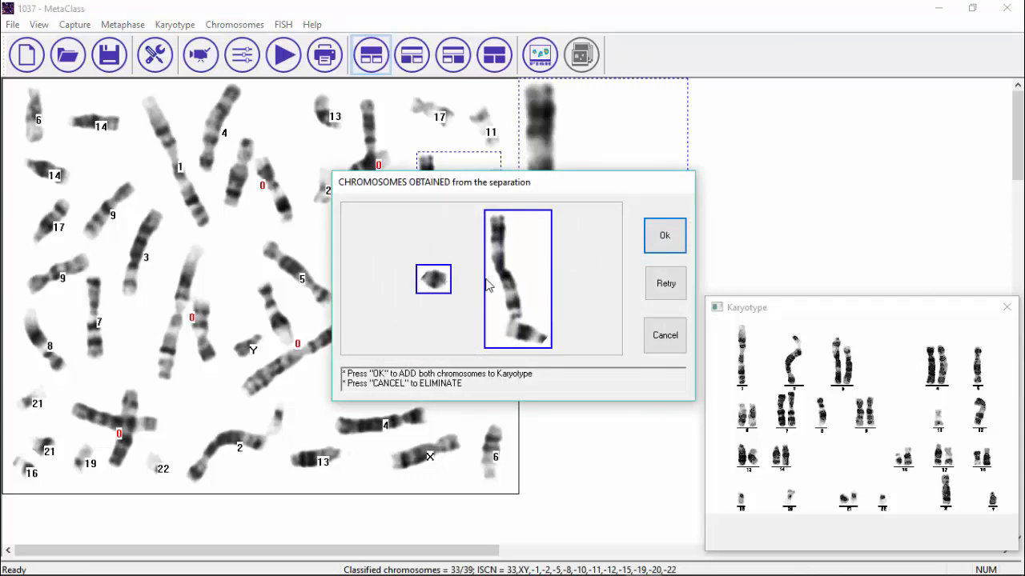
click(664, 291)
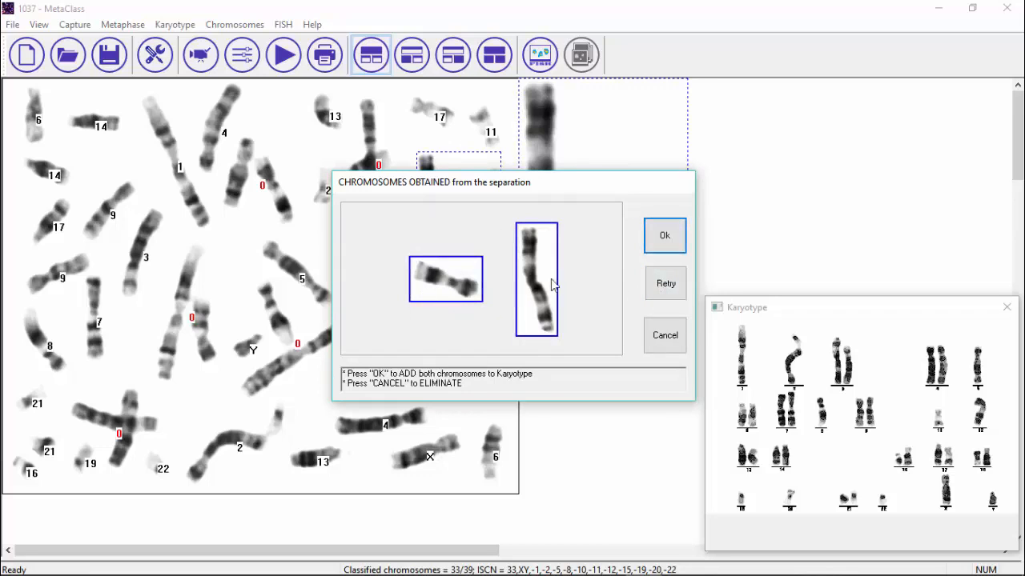
click(664, 234)
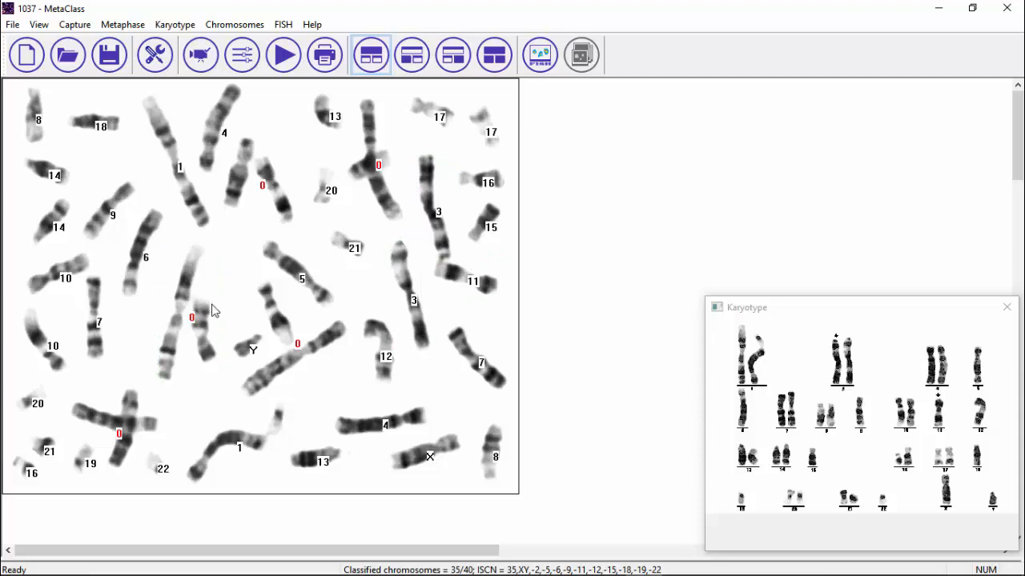
- Manually separate the two touching chromosomes left of the metaphase's centre by cutting through the gap between them
right_click(185, 308)
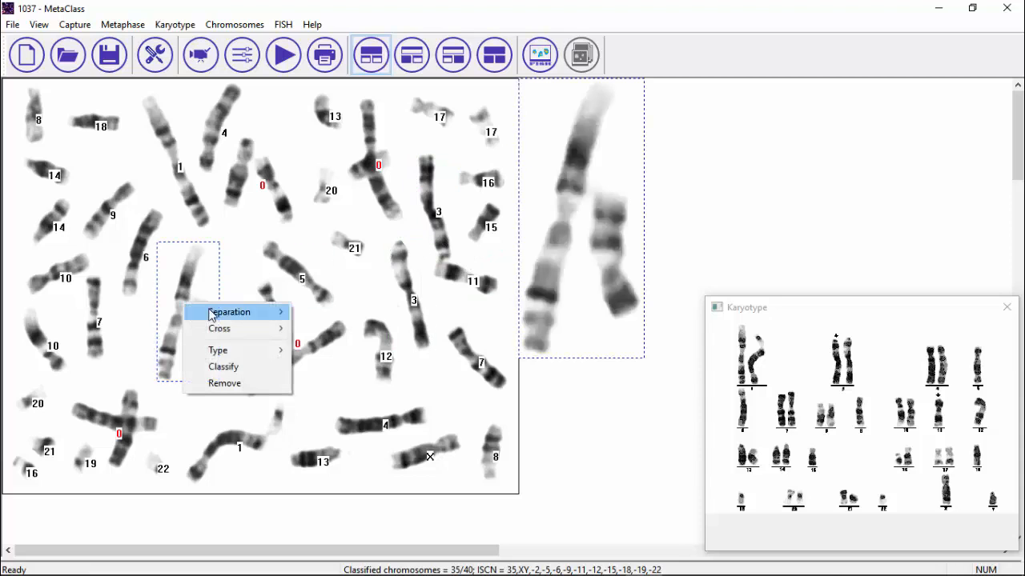
mouse_move(211, 314)
click(298, 329)
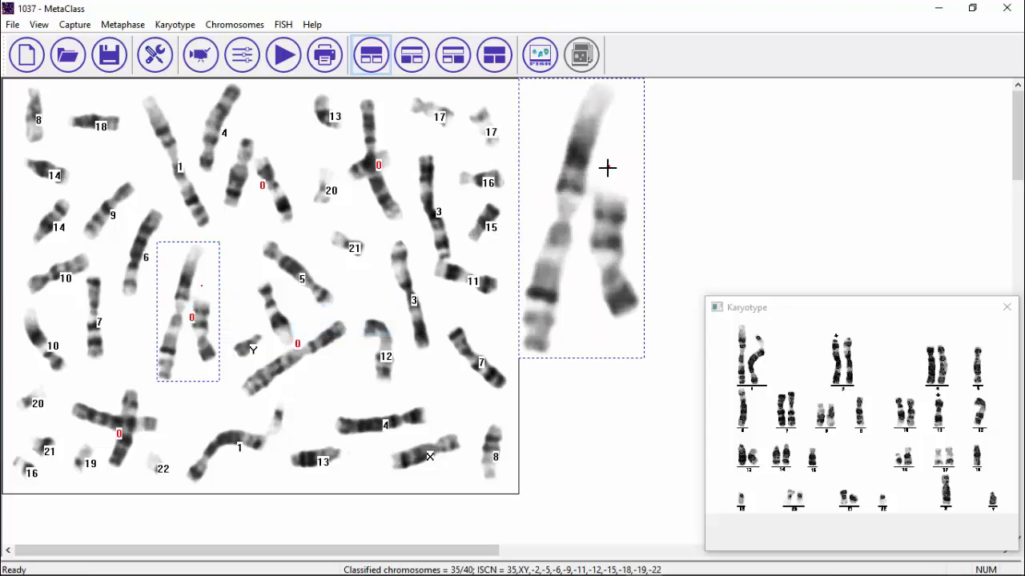
click(584, 232)
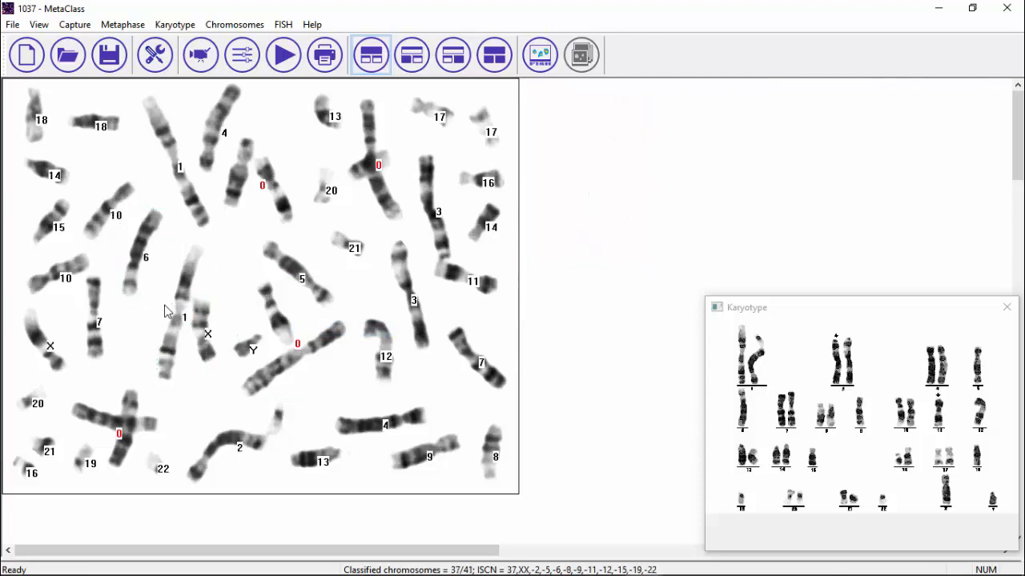
- Resolve the crossed chromosomes in the metaphase's lower-left area with the automatic Cross option and add both to the karyotype
click(132, 426)
right_click(127, 427)
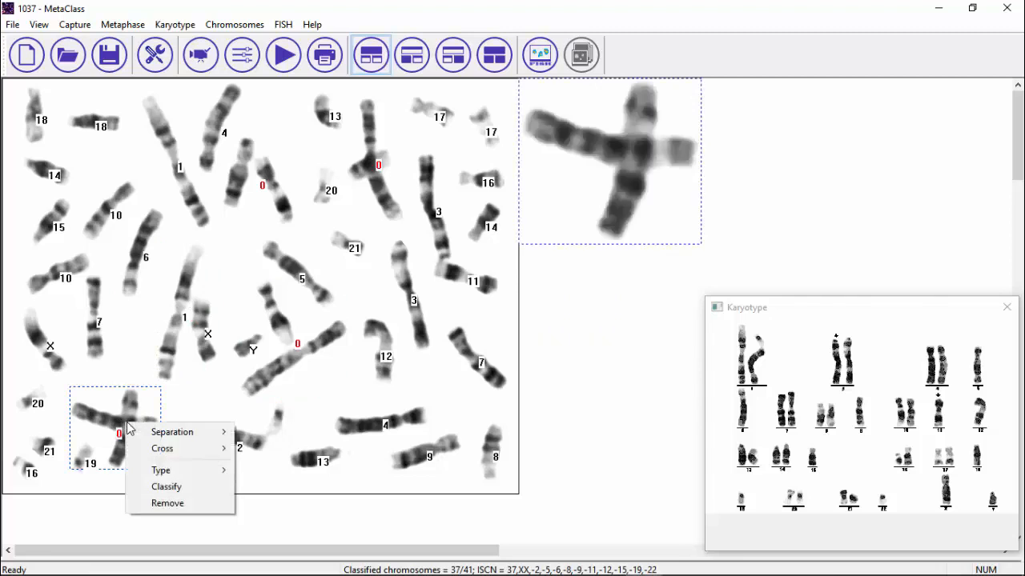
mouse_move(168, 449)
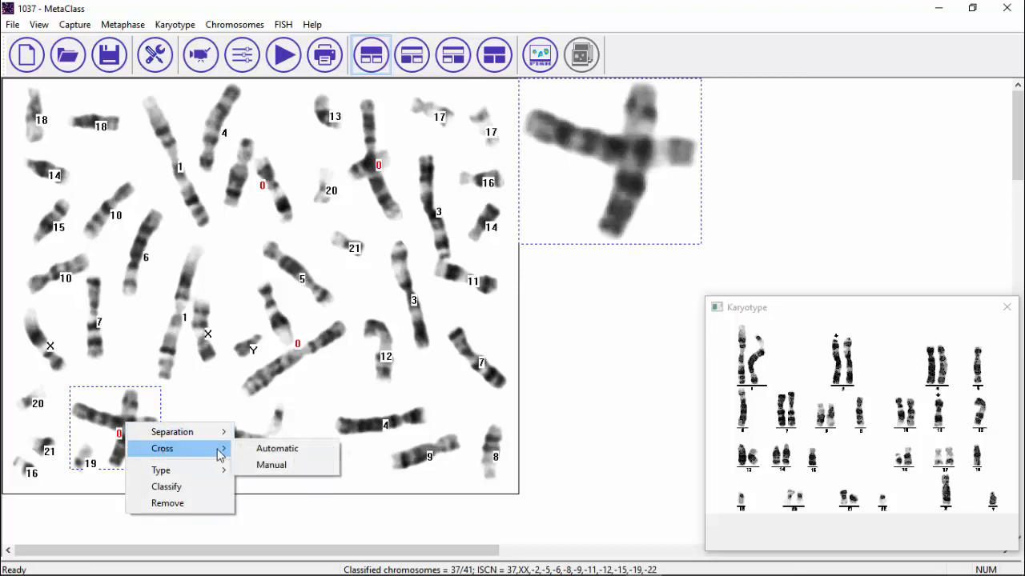
click(272, 449)
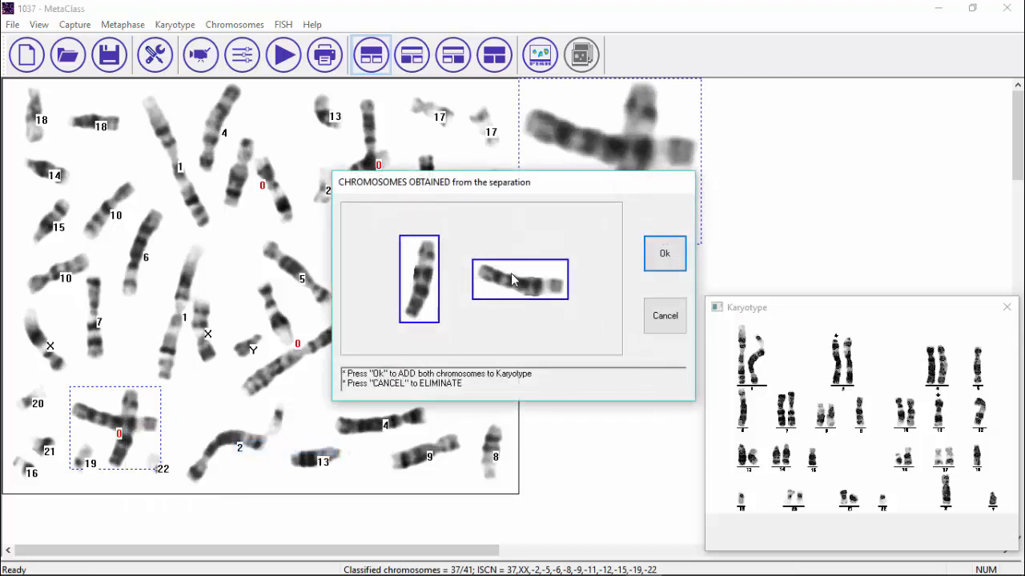
click(663, 257)
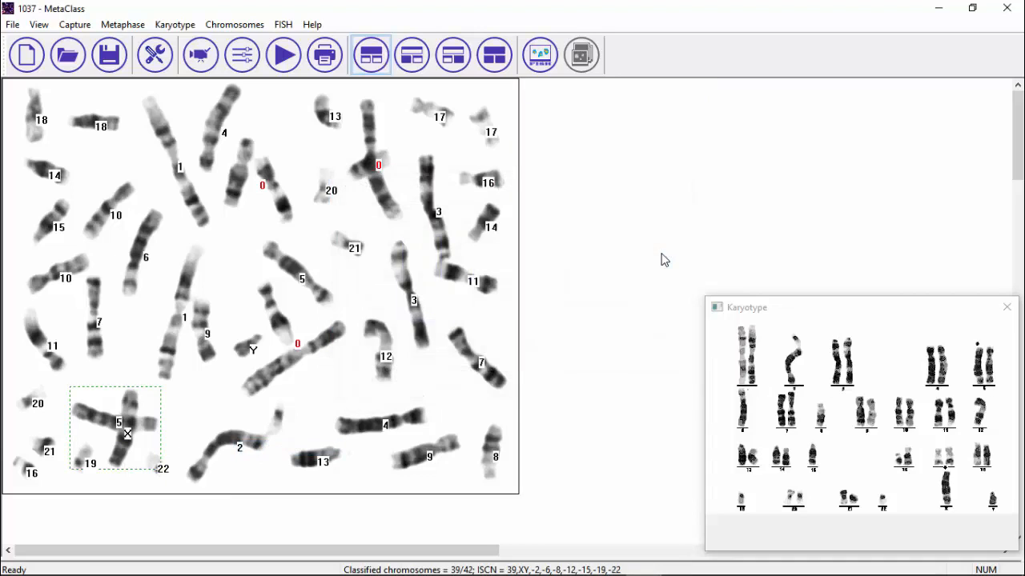
- Resolve the crossed chromosomes in the metaphase's upper part with manual Cross, marking the four corners of the overlap, and add both to the karyotype
right_click(373, 171)
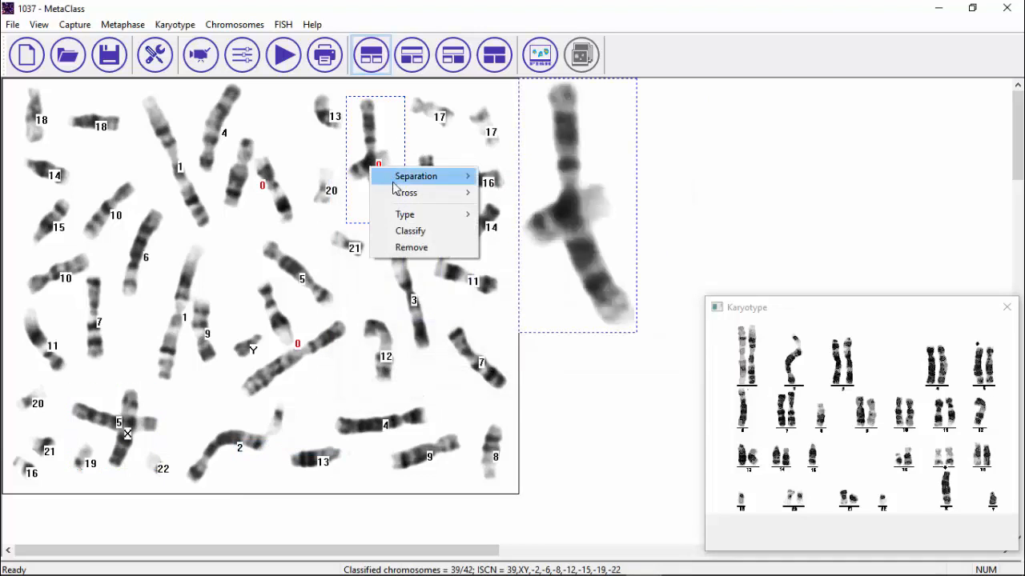
mouse_move(469, 195)
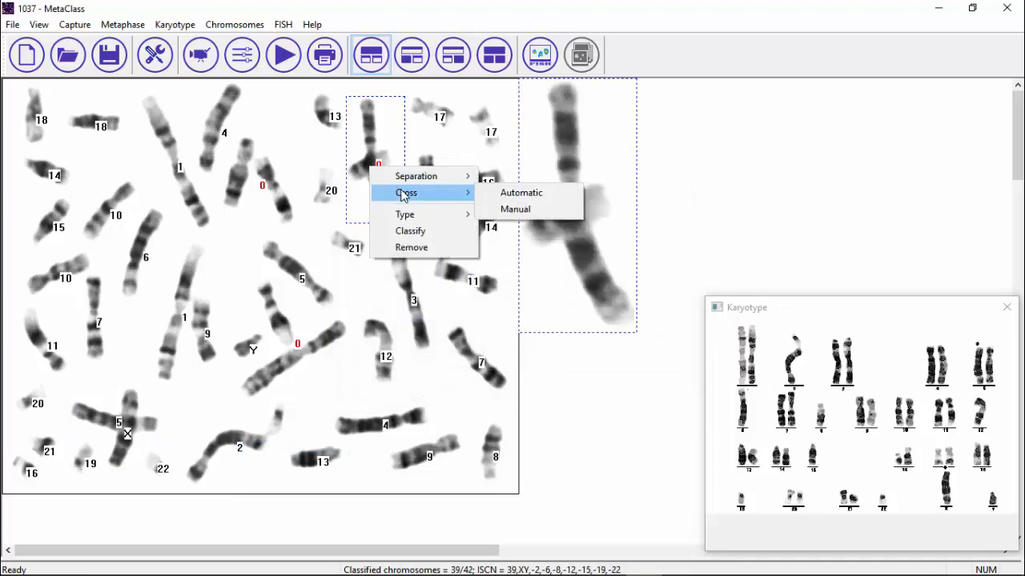
click(513, 212)
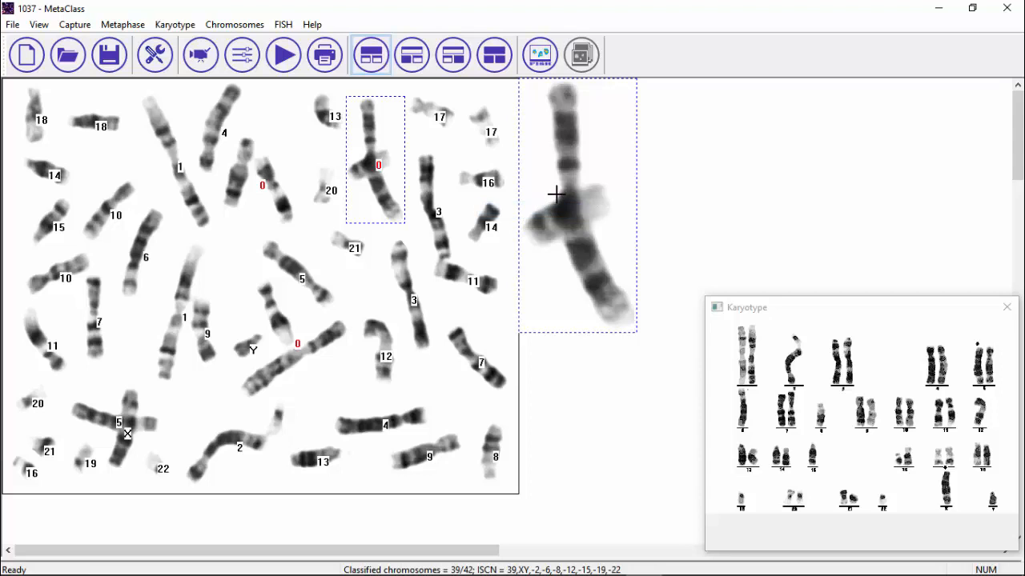
click(583, 185)
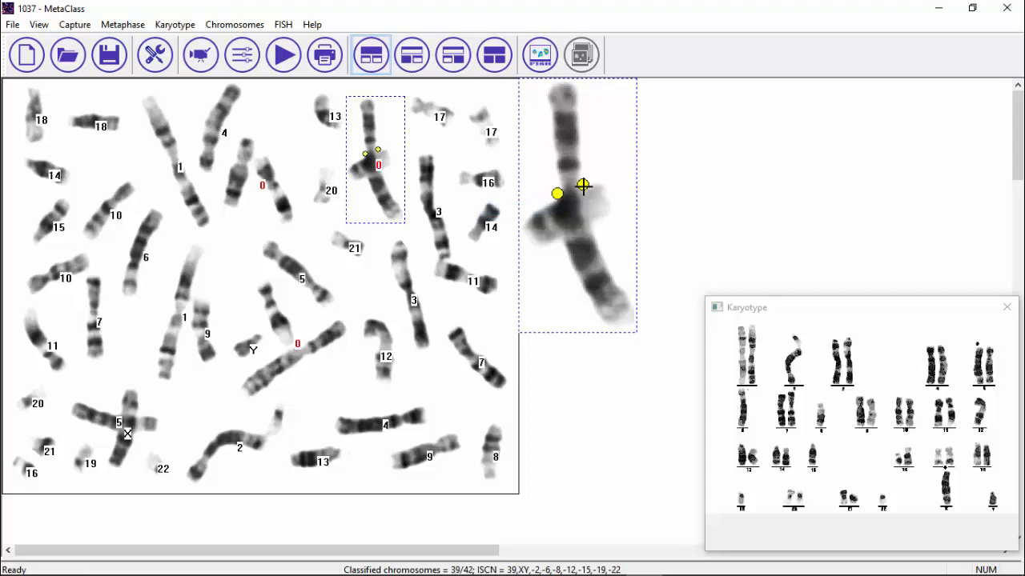
click(593, 226)
click(559, 238)
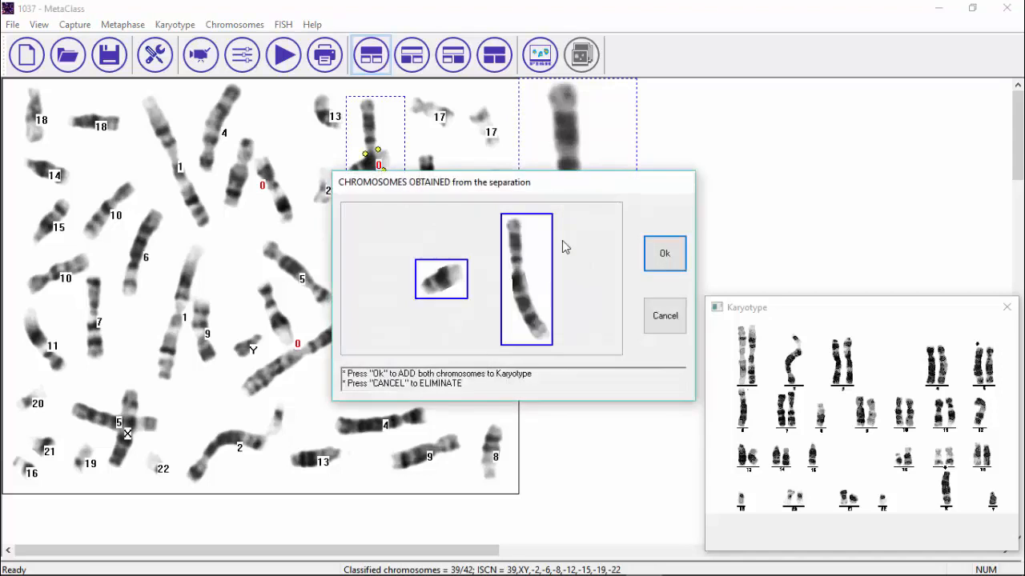
click(663, 256)
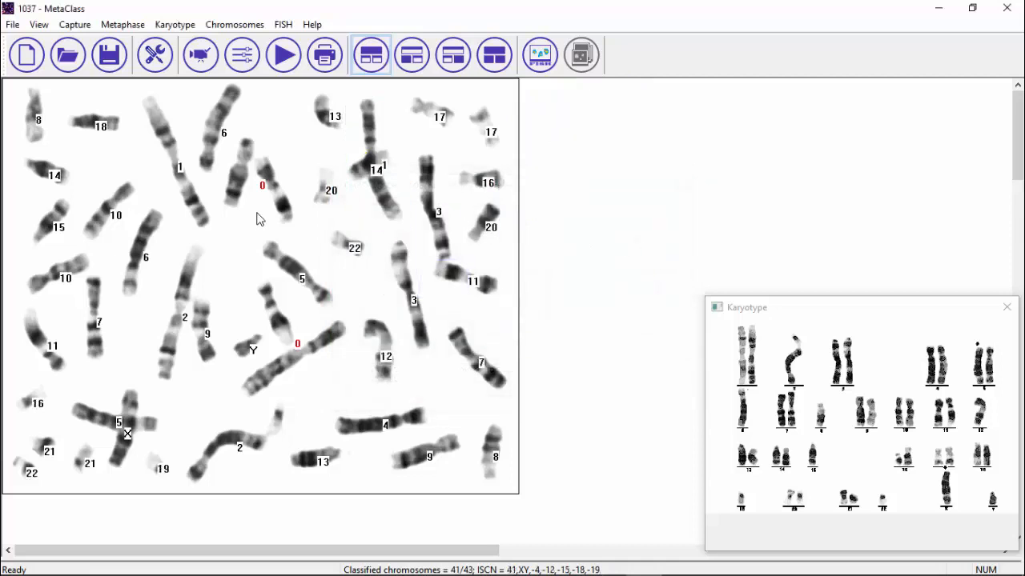
- Automatically separate the unclassified V-shaped chromosome pair in the metaphase's upper middle and add both to the karyotype
right_click(268, 185)
mouse_move(324, 194)
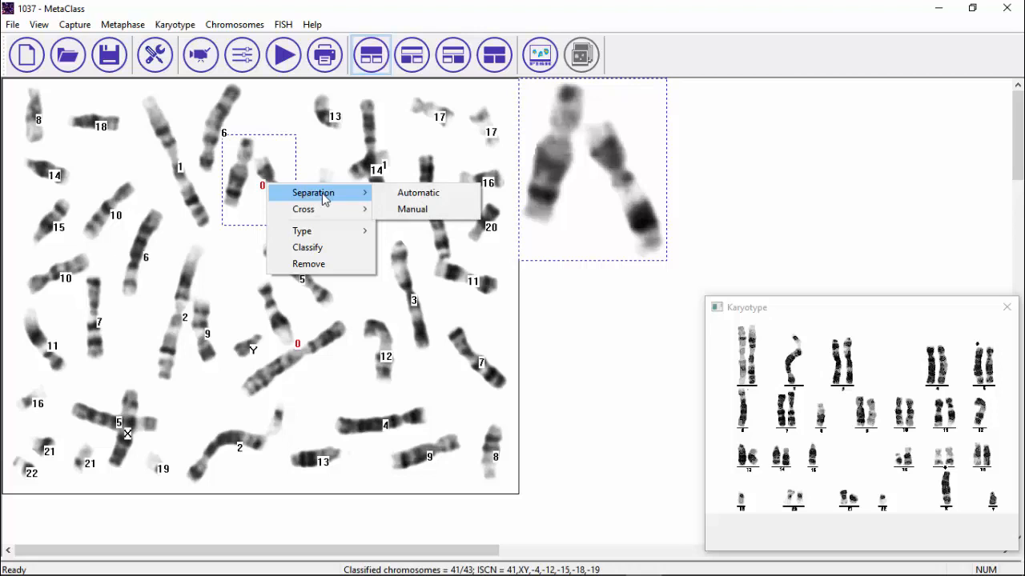
click(390, 193)
click(664, 236)
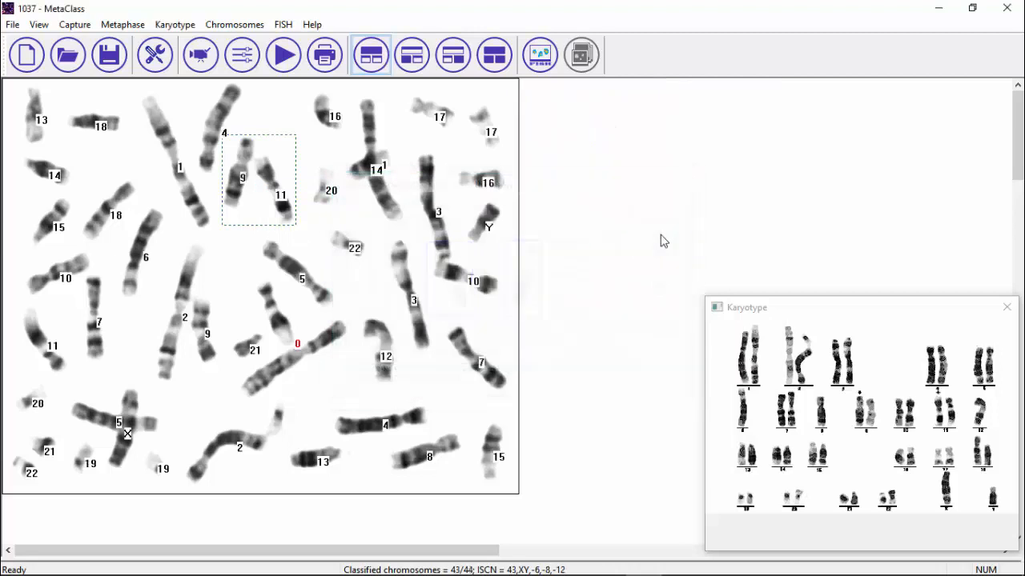
- Automatically separate the remaining unclassified pair below the metaphase's centre and add both chromosomes to the karyotype
right_click(301, 356)
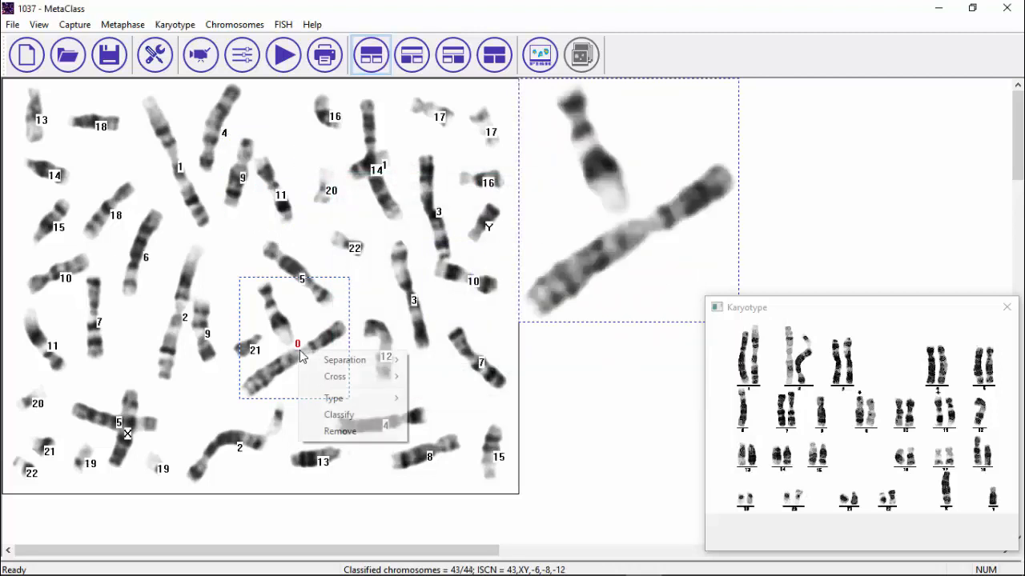
mouse_move(344, 359)
click(430, 360)
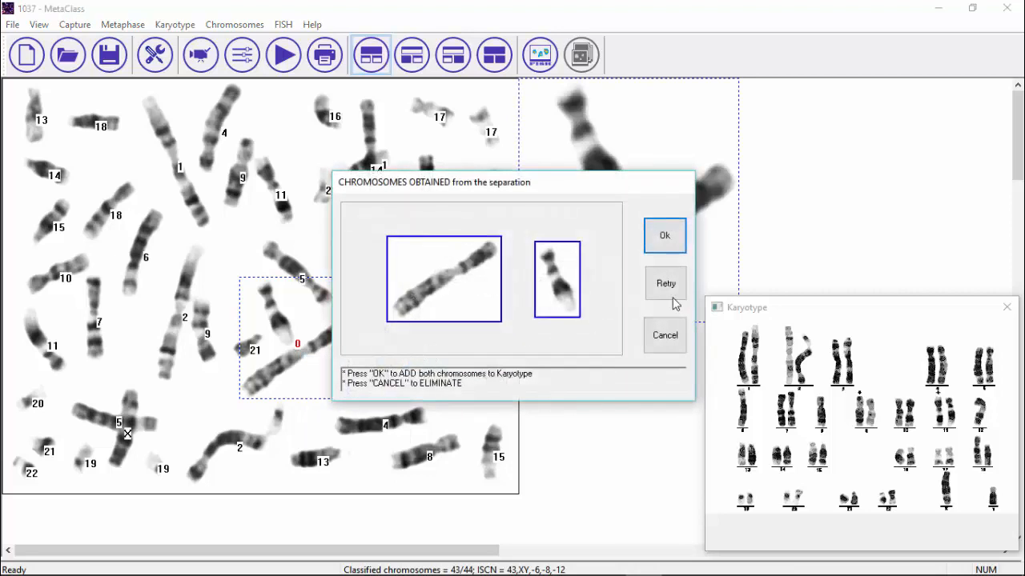
click(666, 237)
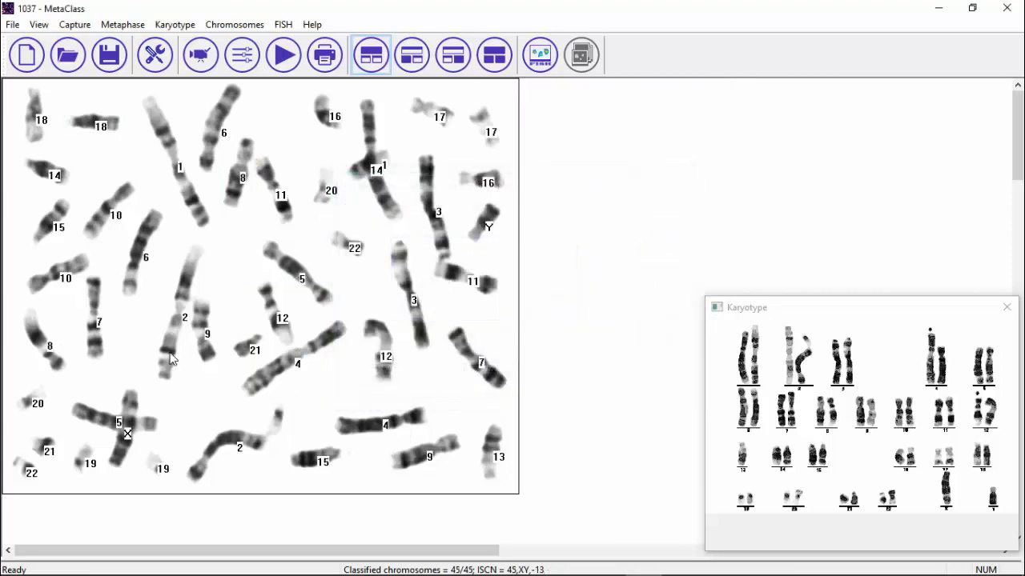
- Capture an additional image in Karyotype mode and add the short curved chromosome from its upper part to the metaphase
click(210, 223)
click(201, 58)
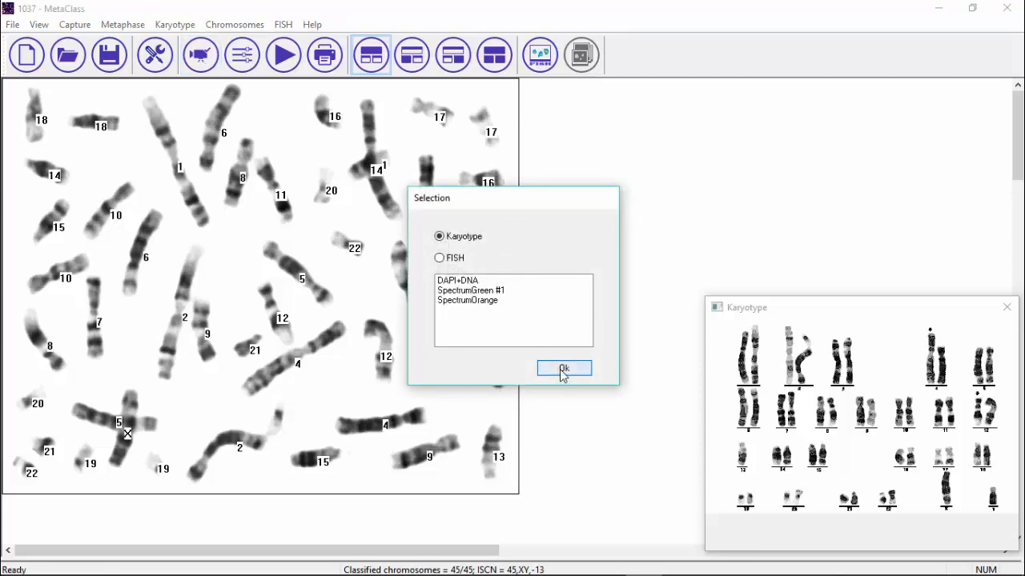
click(562, 371)
drag(1019, 170, 1020, 232)
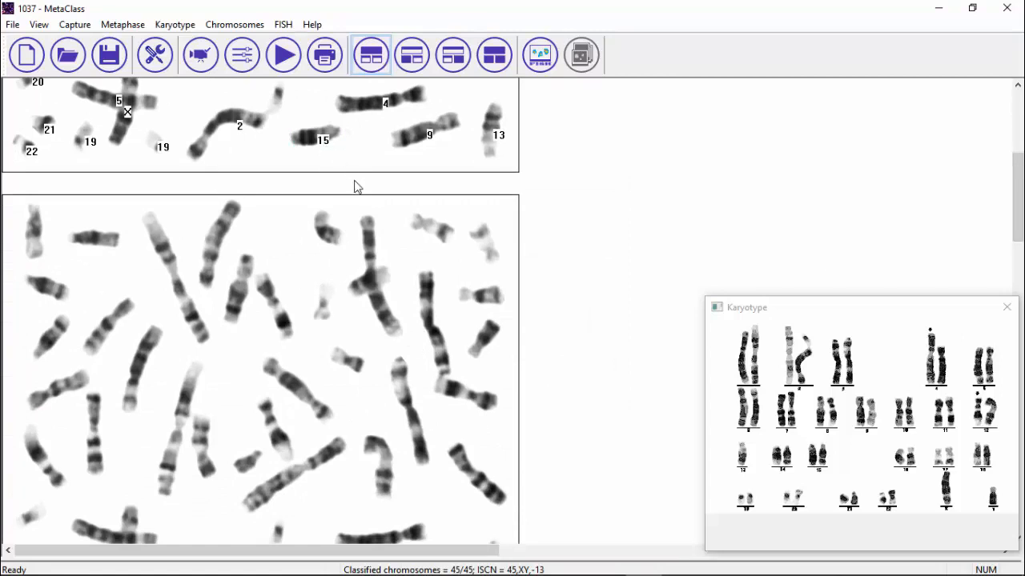
drag(301, 206, 352, 253)
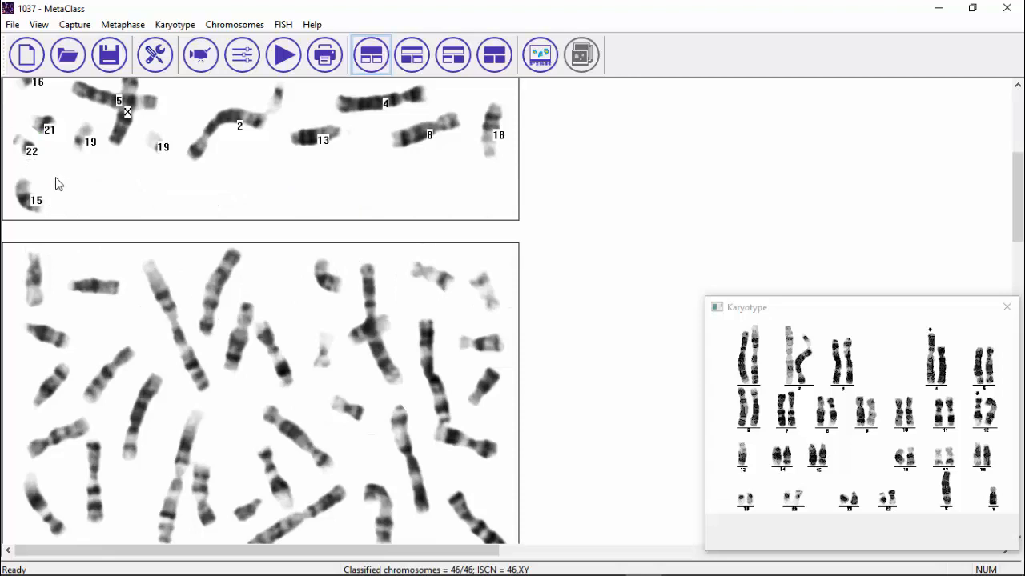
- Remove the newly added curved chromosome at the metaphase's bottom-left corner from the classification
click(27, 192)
right_click(26, 198)
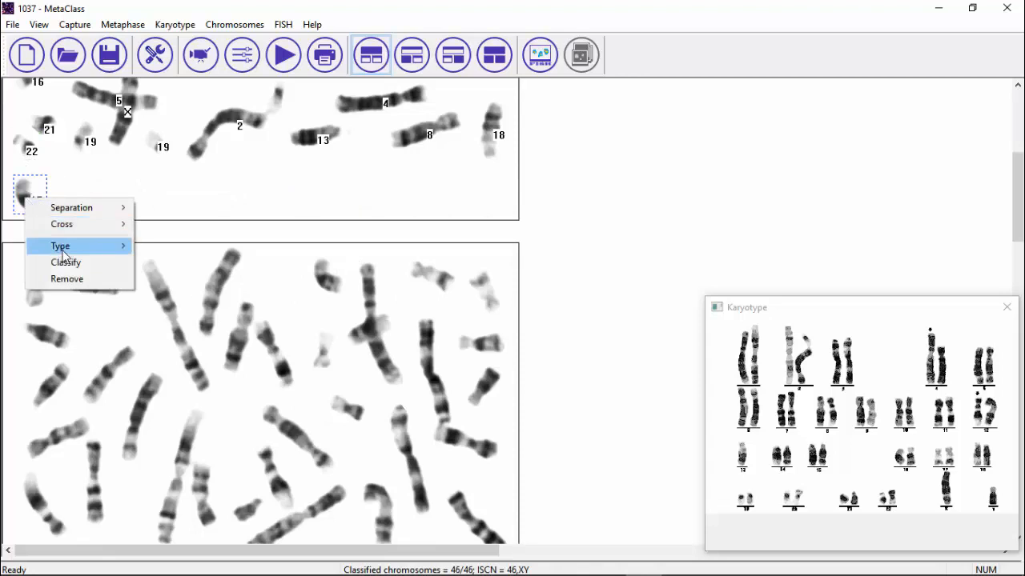
click(77, 286)
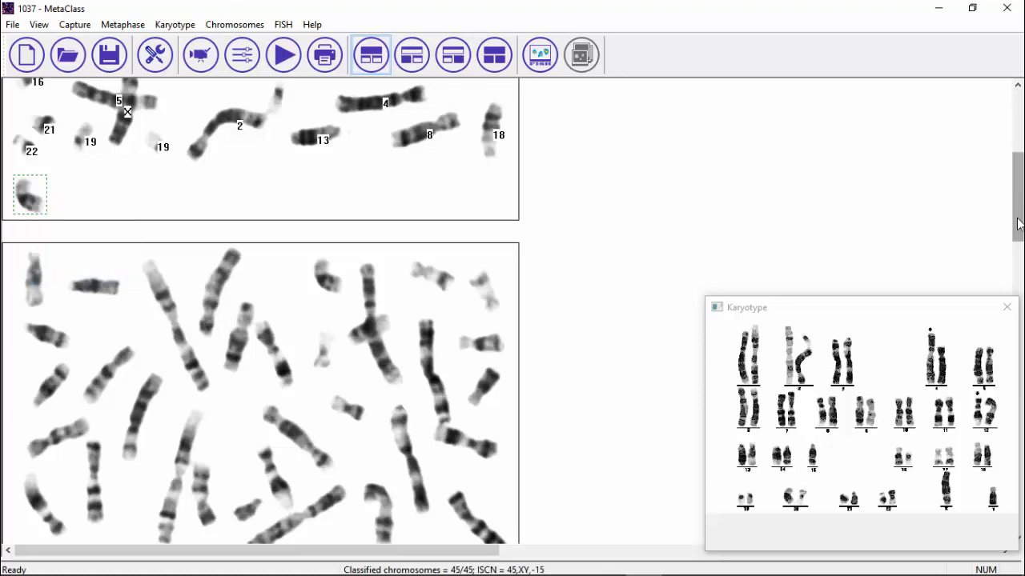
drag(1017, 214, 1018, 154)
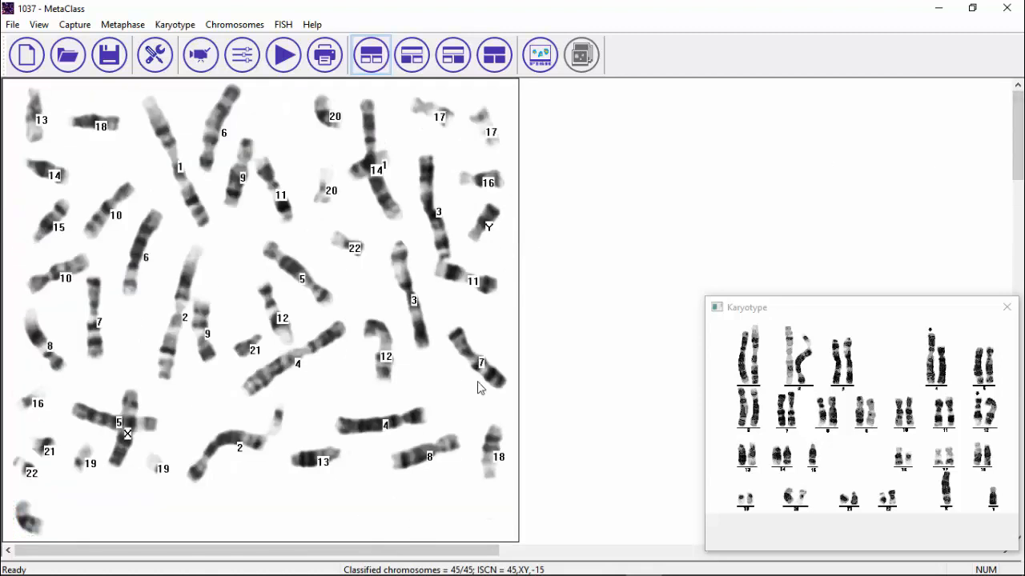
- In the karyotype, exchange group 2's pale chromosome with group 1's leftmost one and move group 4's longer chromosome to group 2
double_click(855, 404)
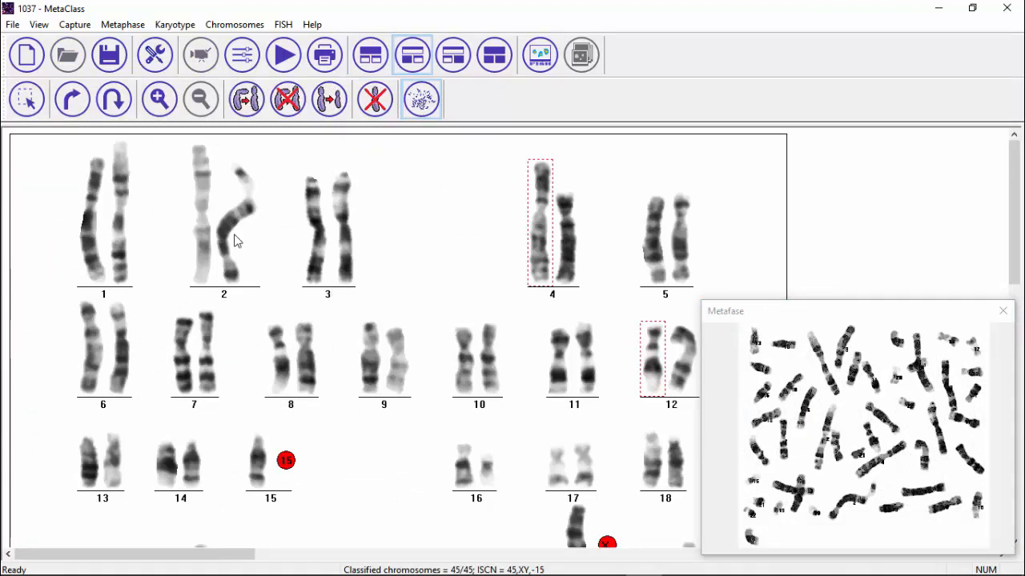
click(1002, 311)
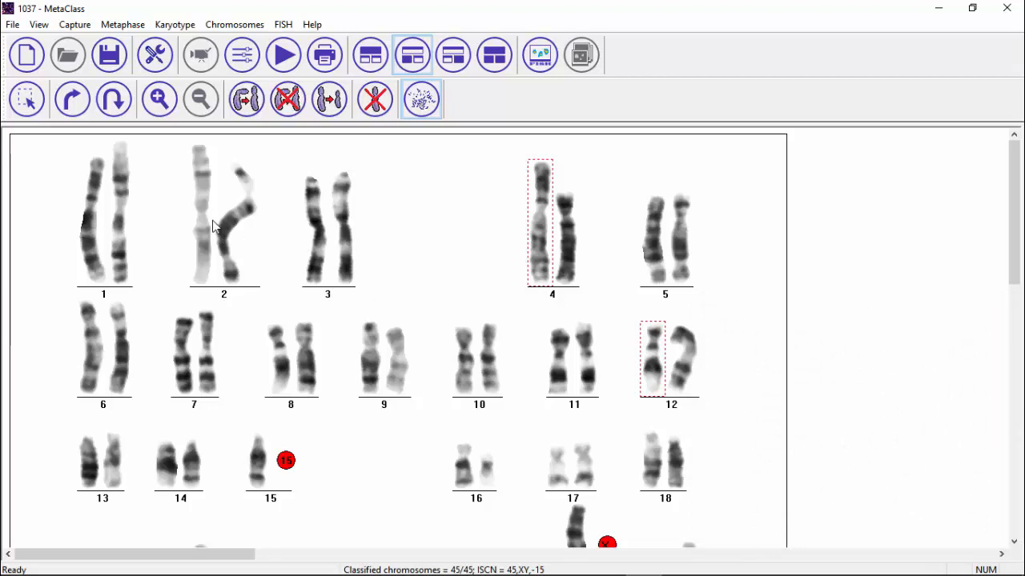
drag(200, 228, 93, 218)
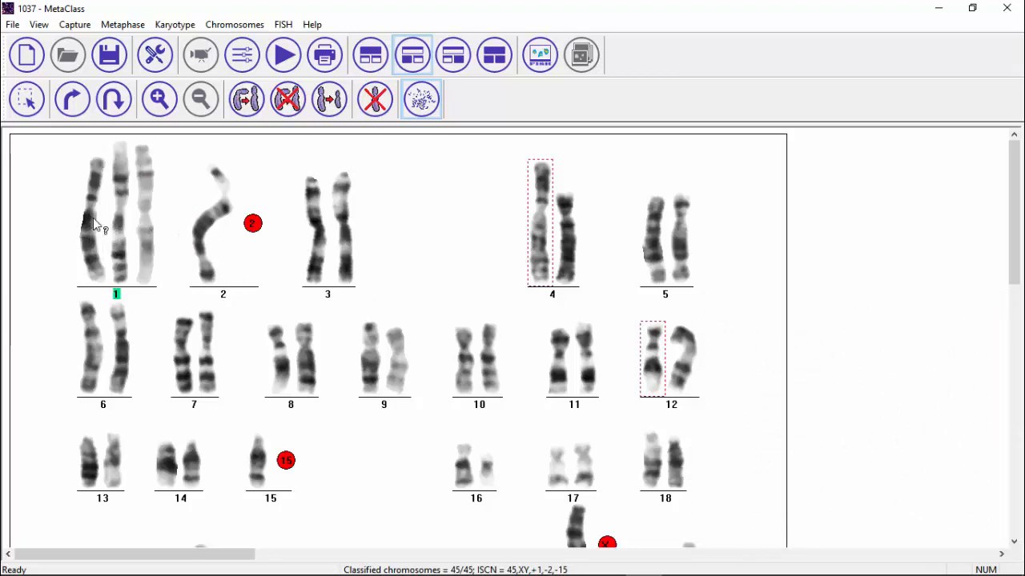
drag(253, 223, 255, 224)
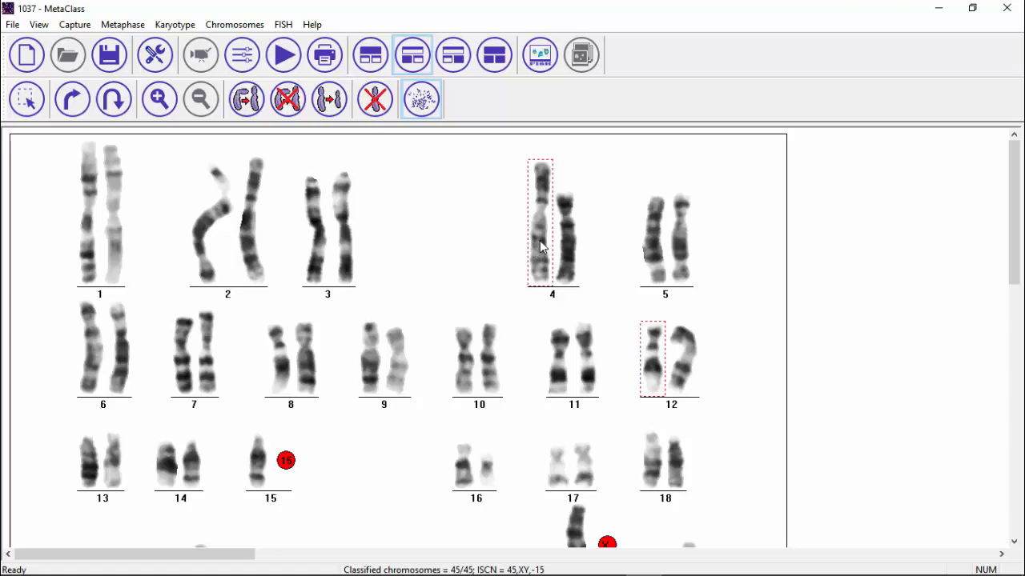
drag(544, 246, 225, 235)
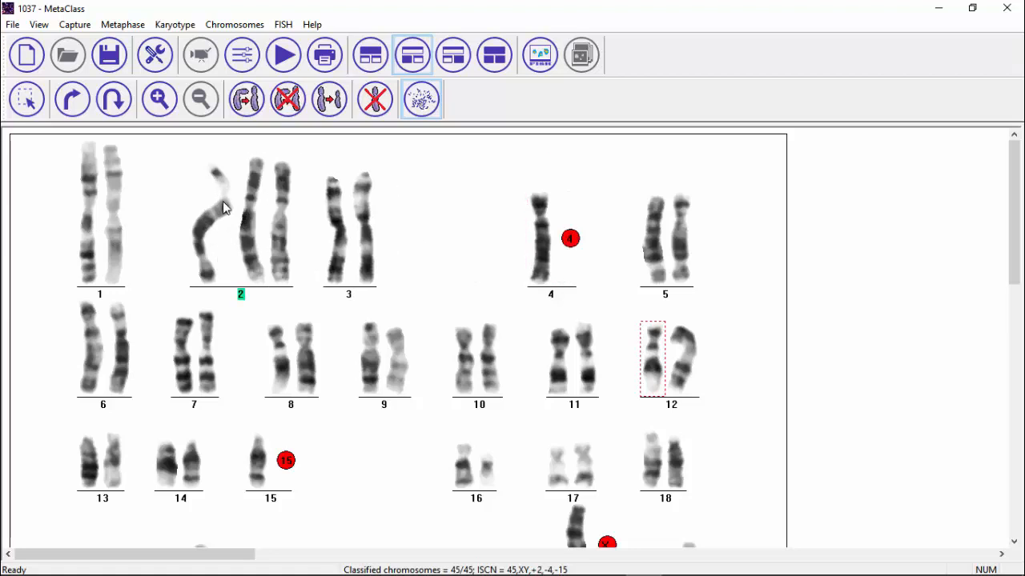
- Automatically separate the long bent chromosome labelled 2 in the metaphase's lower middle and add both parts to the karyotype
click(369, 56)
click(258, 449)
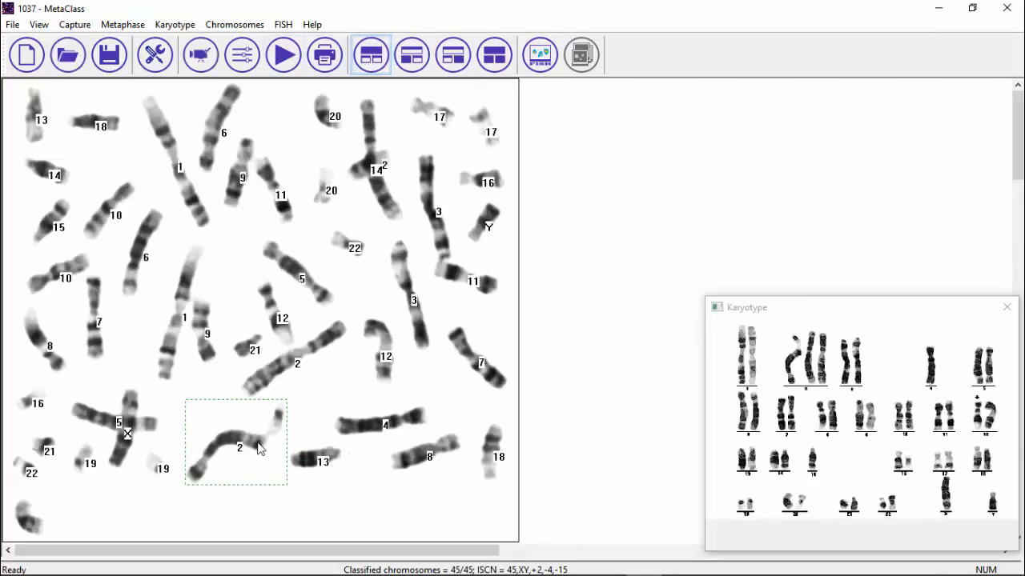
right_click(257, 448)
mouse_move(329, 454)
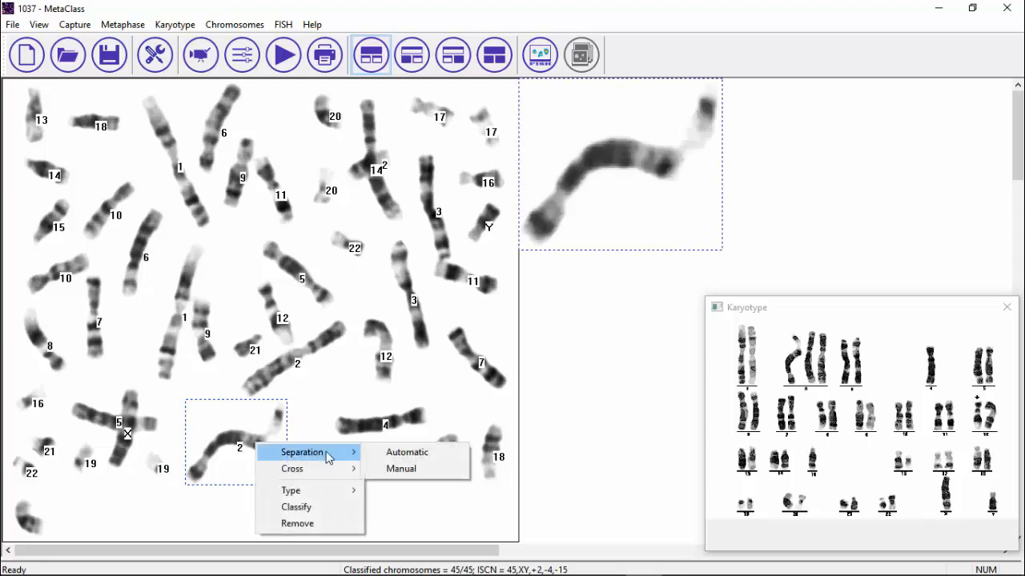
click(394, 454)
click(656, 235)
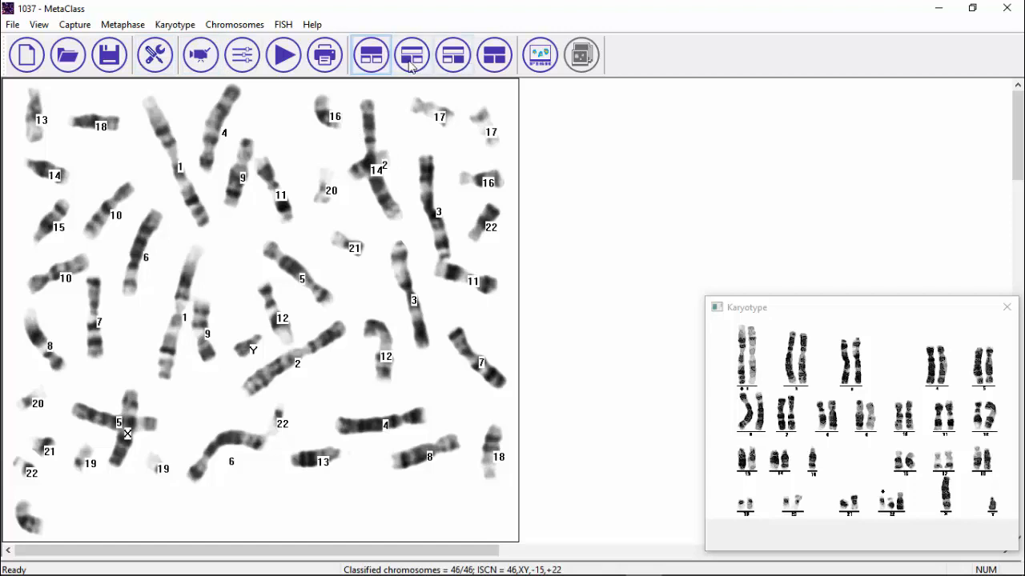
- Return to the full karyotype view, close the floating metaphase preview and clear the chromosome selection
click(781, 409)
double_click(780, 409)
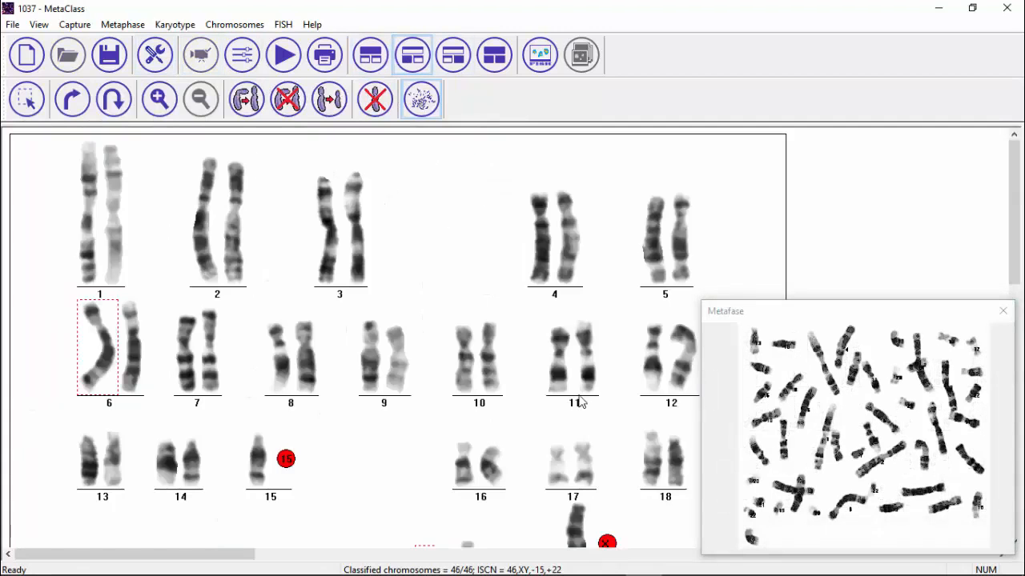
click(997, 315)
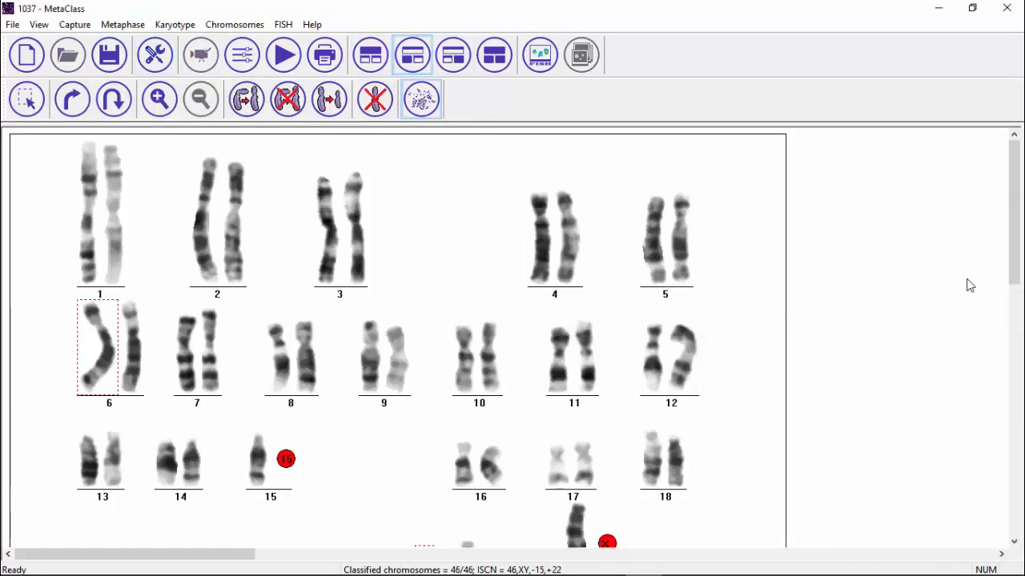
drag(1016, 246, 1015, 248)
click(750, 269)
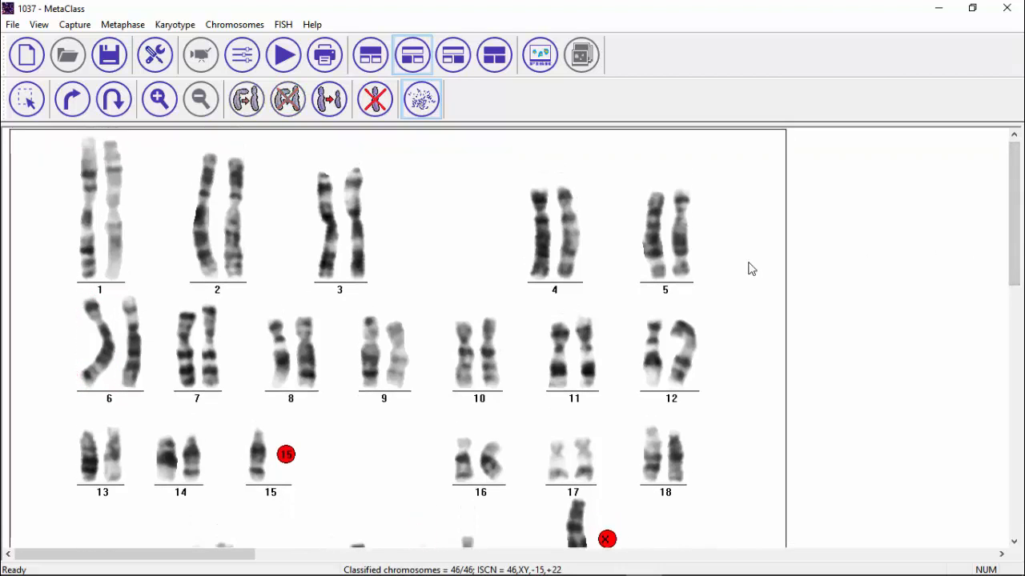
- Raise the contrast of the pale right chromosome in pair 1 to 187
click(112, 225)
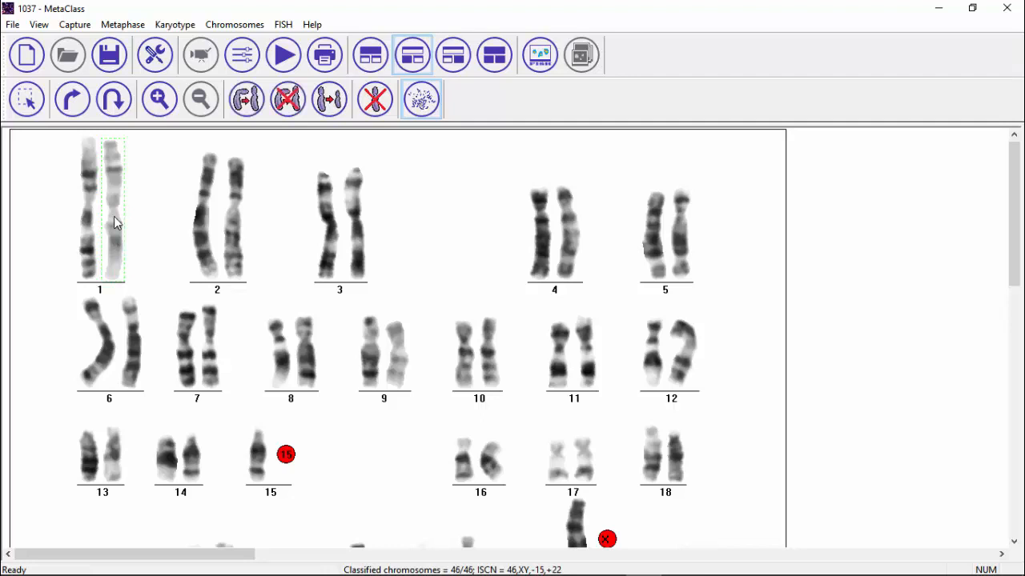
click(252, 70)
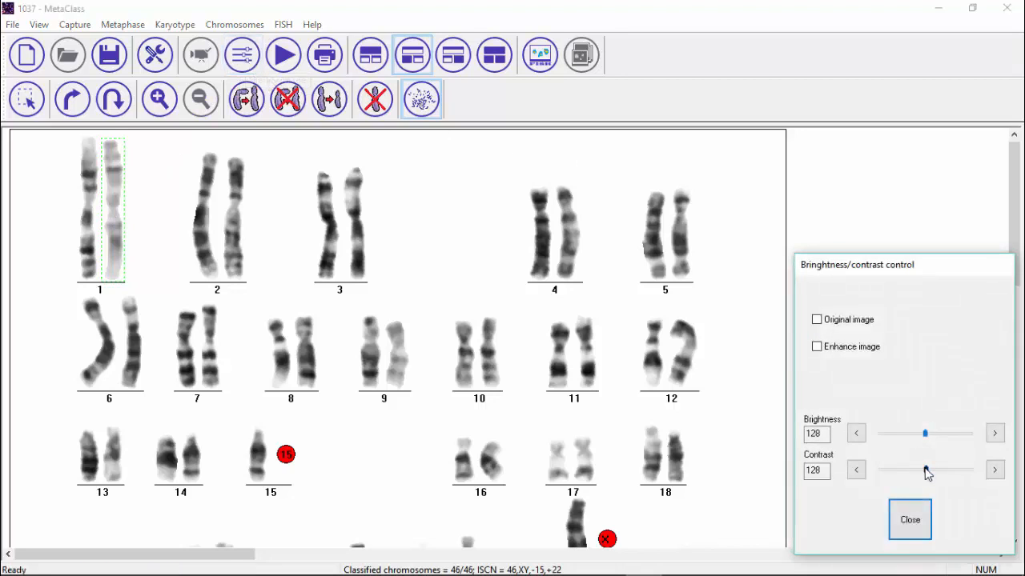
drag(926, 473, 947, 474)
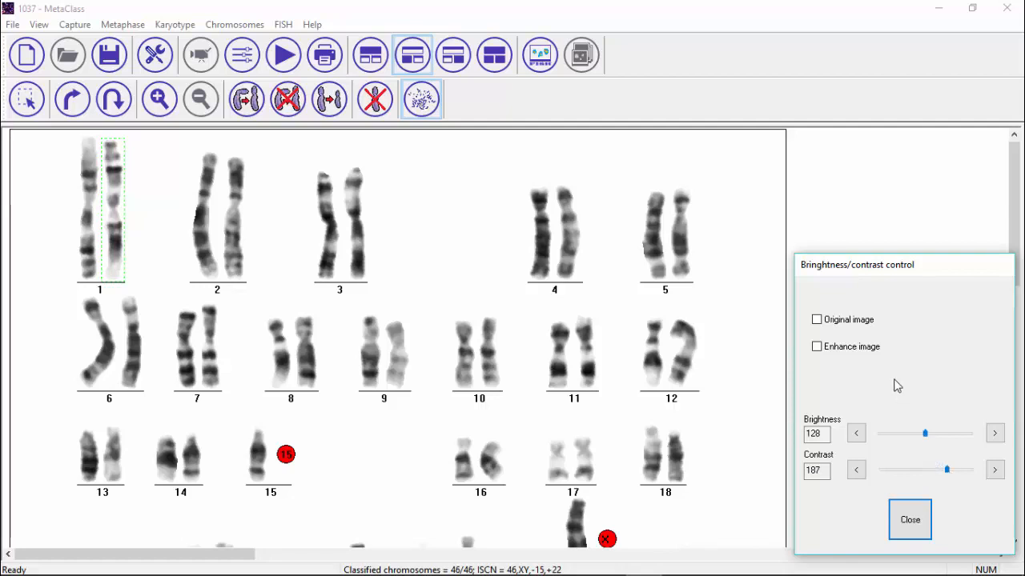
- Compare the karyotype with Original image and Enhance image enabled in turn, leave both off and close the brightness/contrast control
click(840, 326)
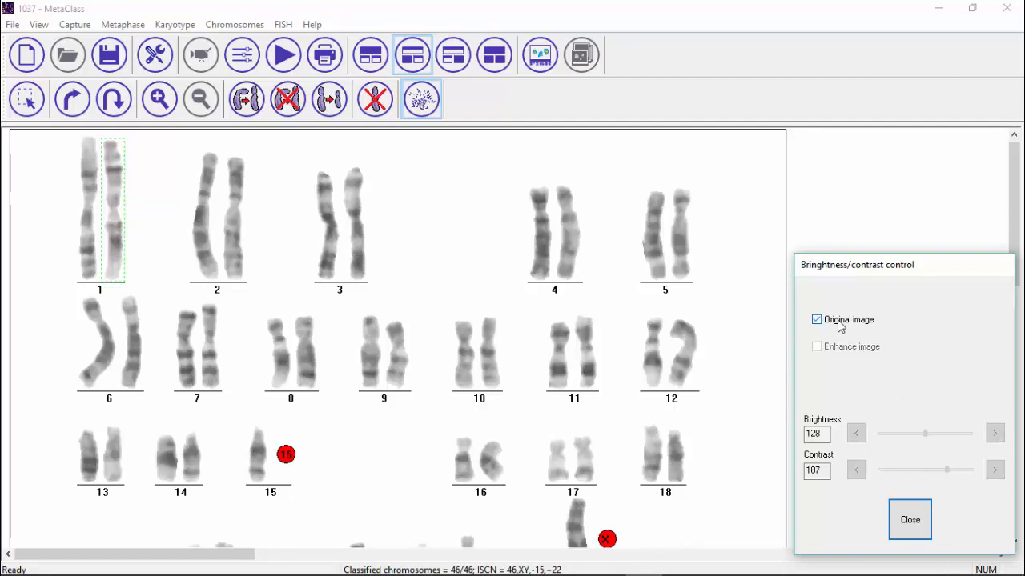
click(839, 325)
click(841, 354)
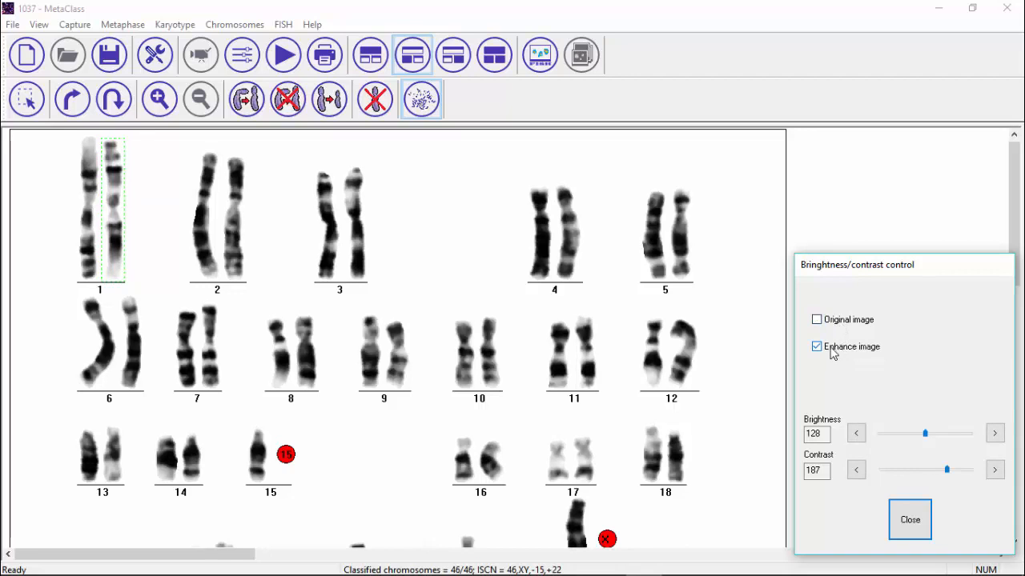
click(833, 355)
click(910, 519)
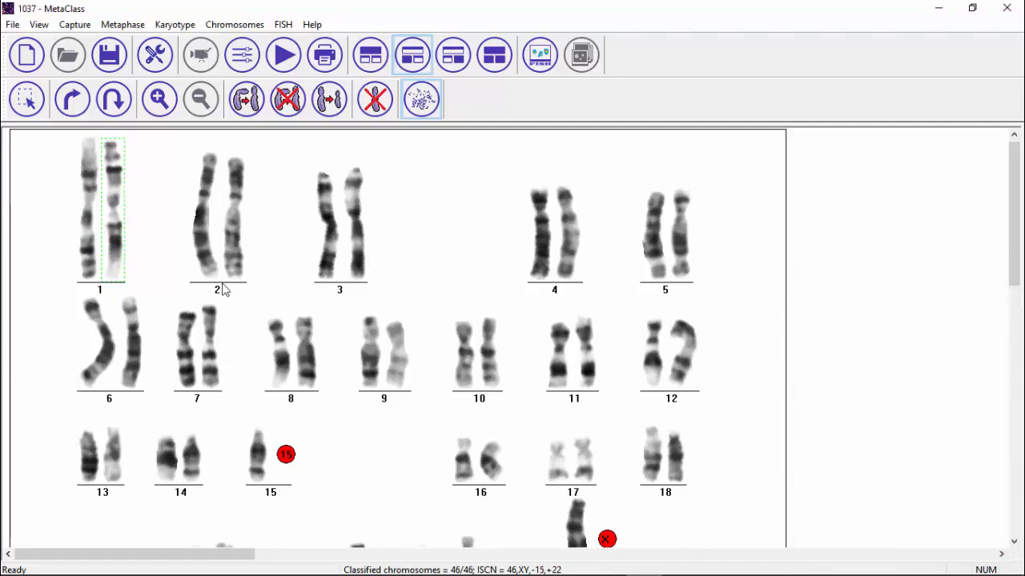
click(150, 238)
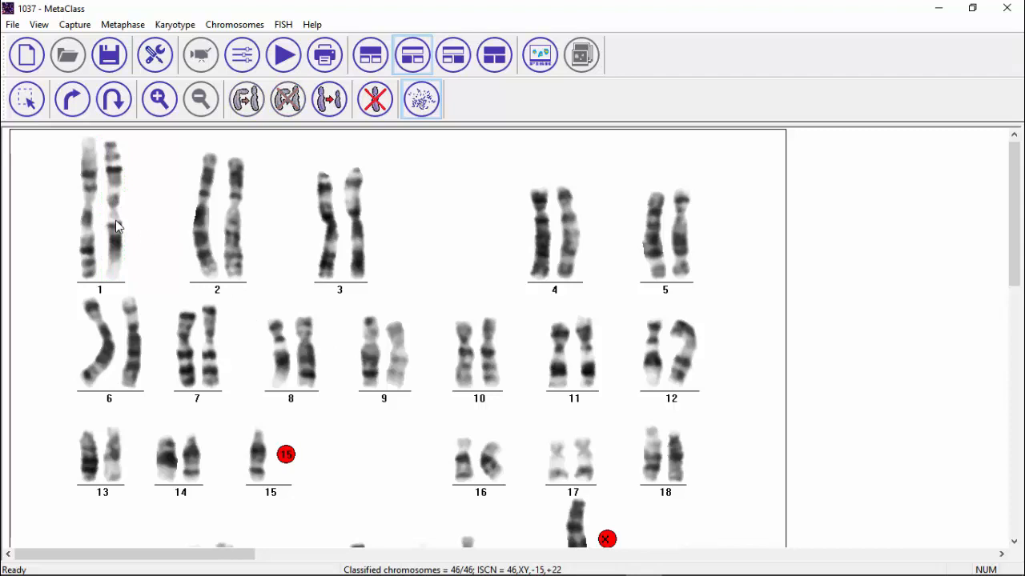
click(116, 225)
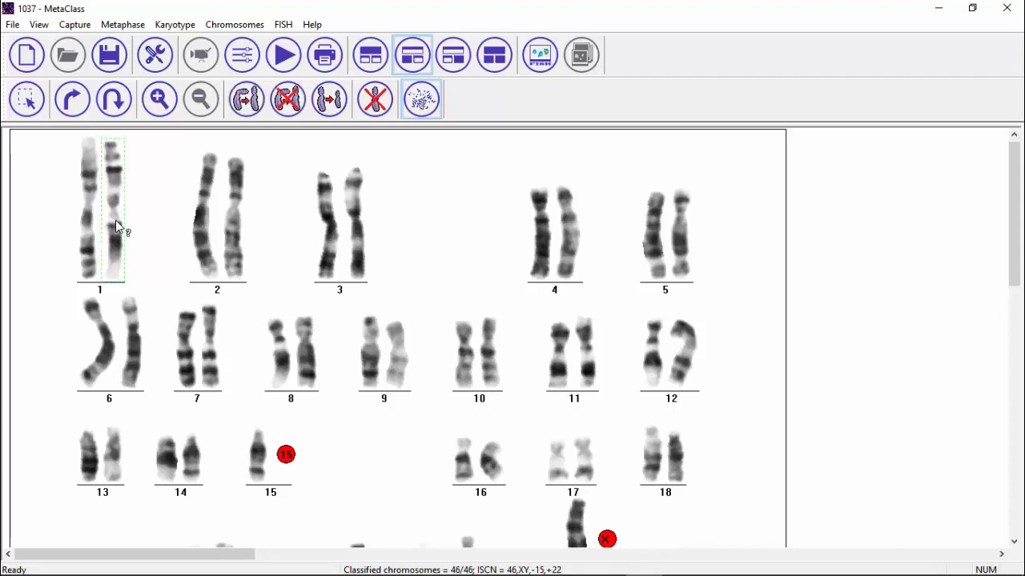
double_click(116, 225)
double_click(112, 238)
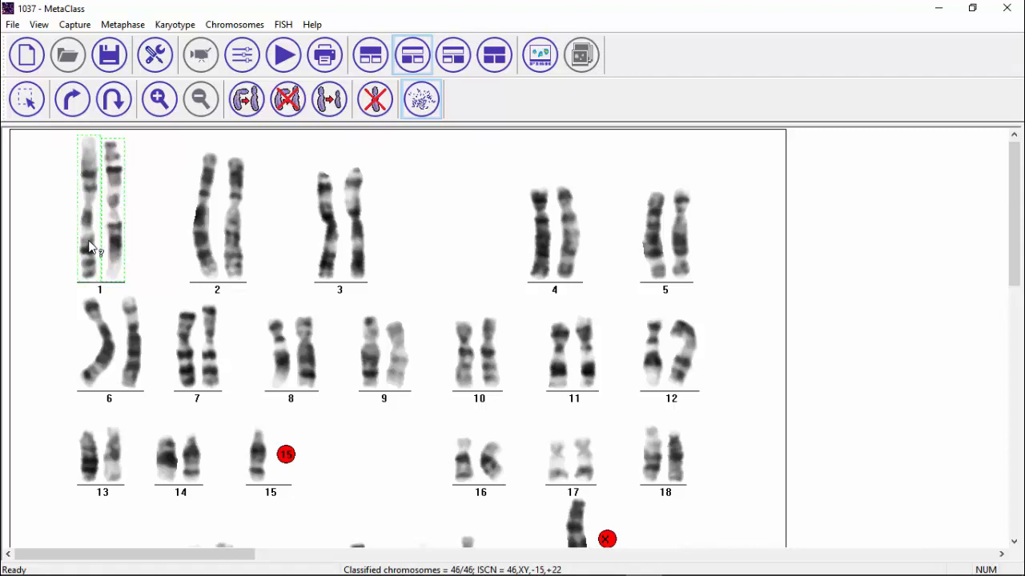
click(137, 240)
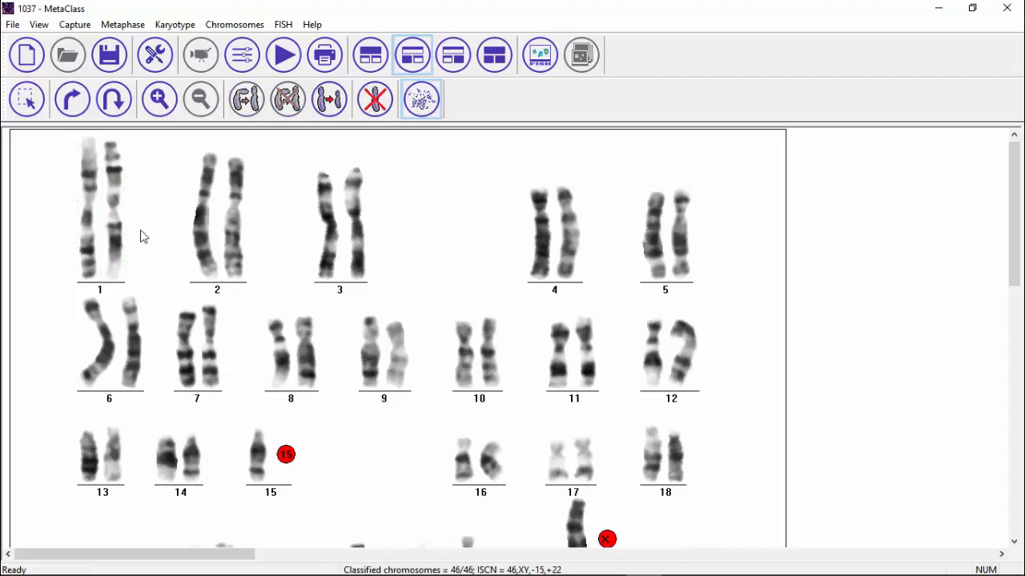
- Adjust the tilt of the pale right chromosome in pair 9 slightly and clear its selection
click(400, 356)
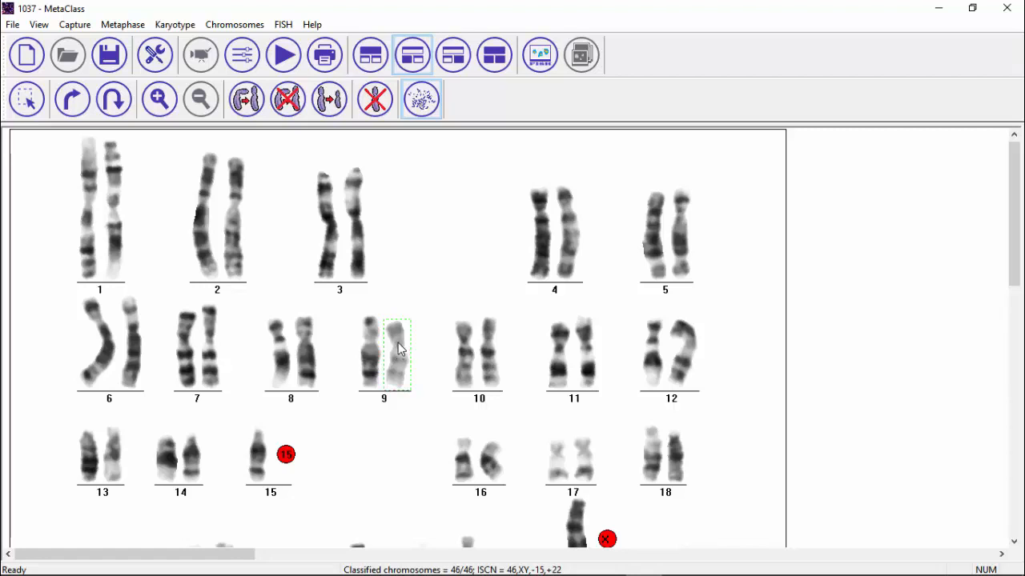
drag(398, 335, 402, 329)
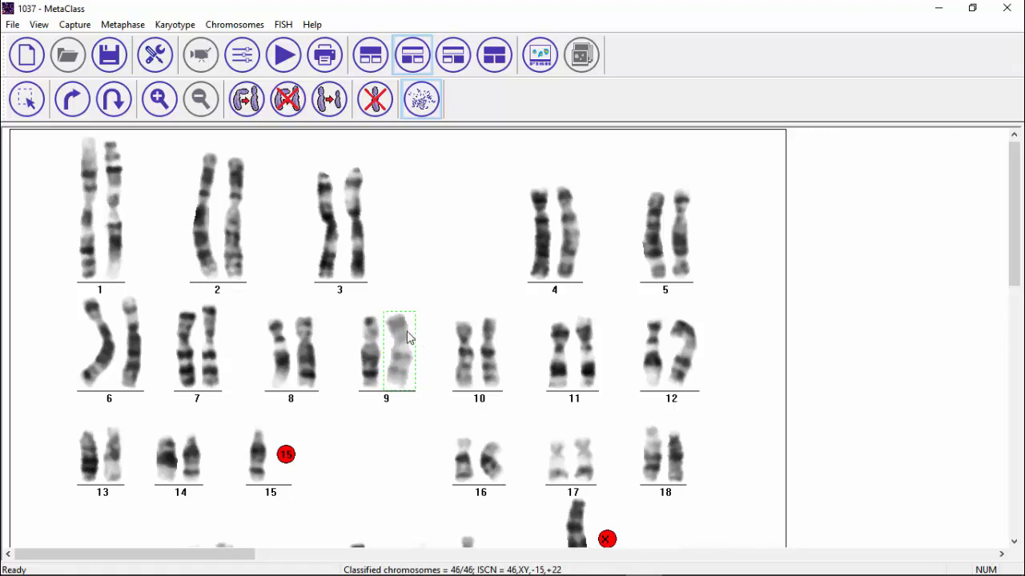
mouse_move(404, 338)
mouse_down()
mouse_move(399, 346)
mouse_move(403, 329)
mouse_move(405, 344)
mouse_up()
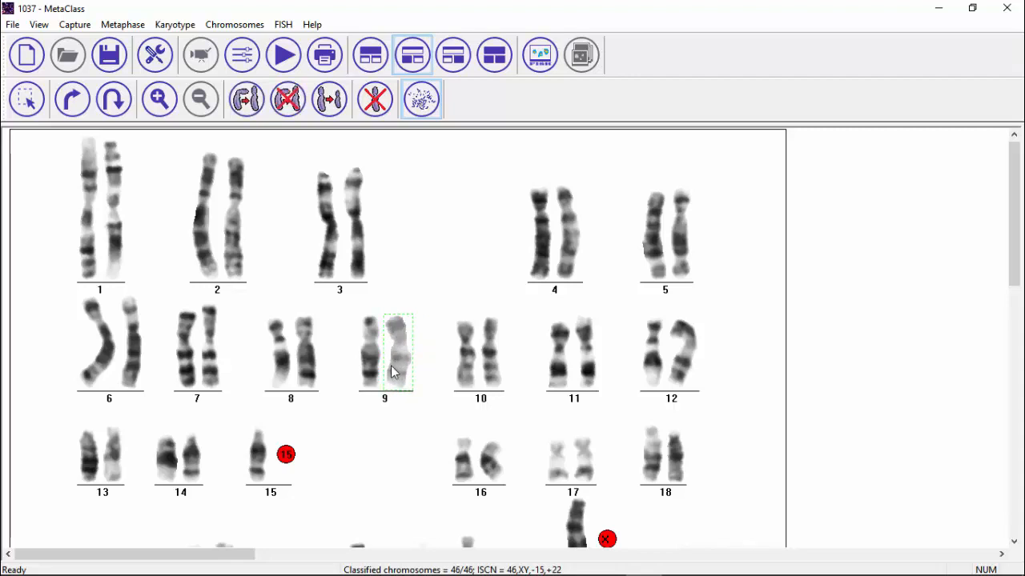
click(443, 264)
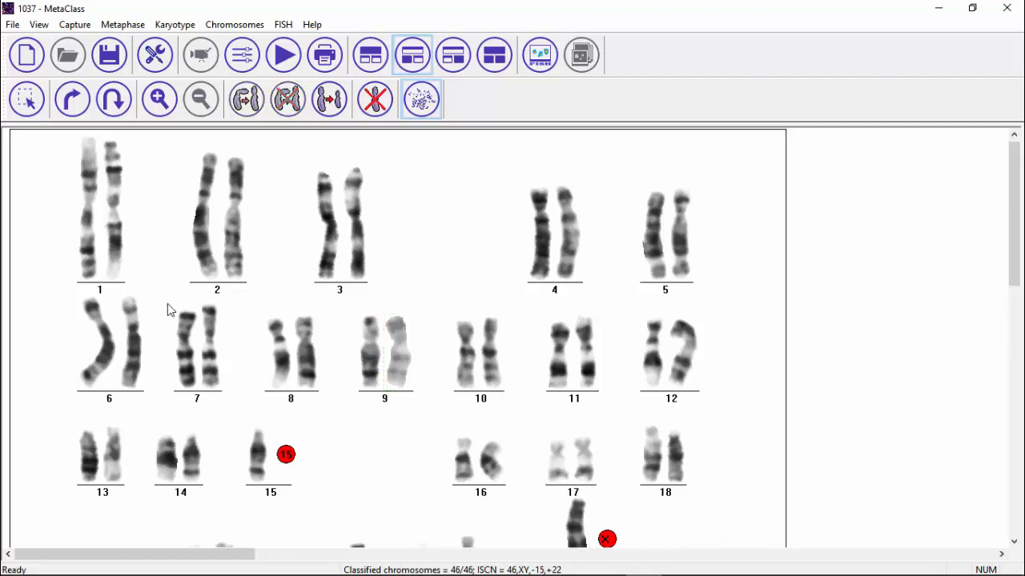
- Try straightening the curved left chromosome of pair 6 and restore its original shape
click(111, 349)
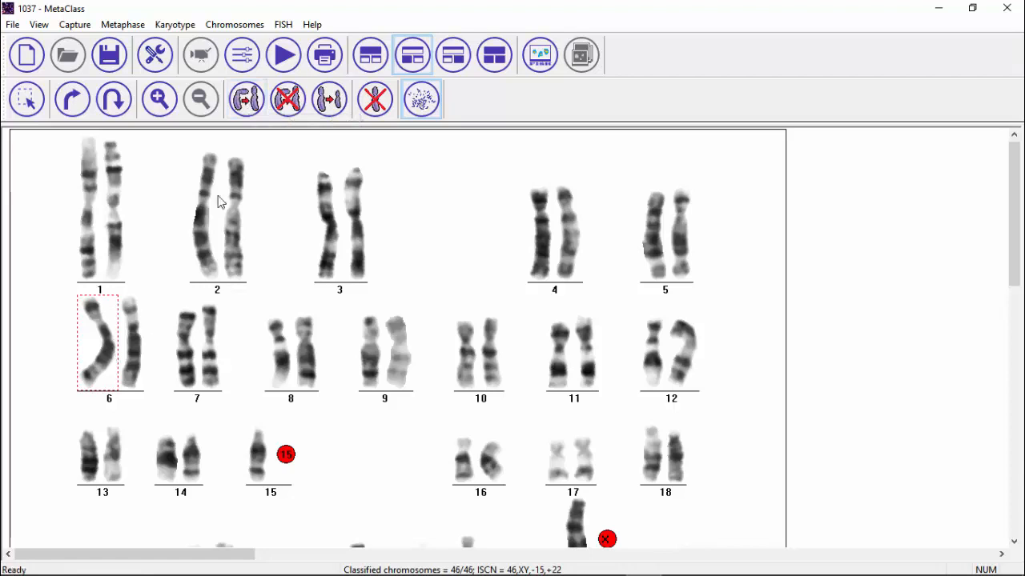
click(249, 106)
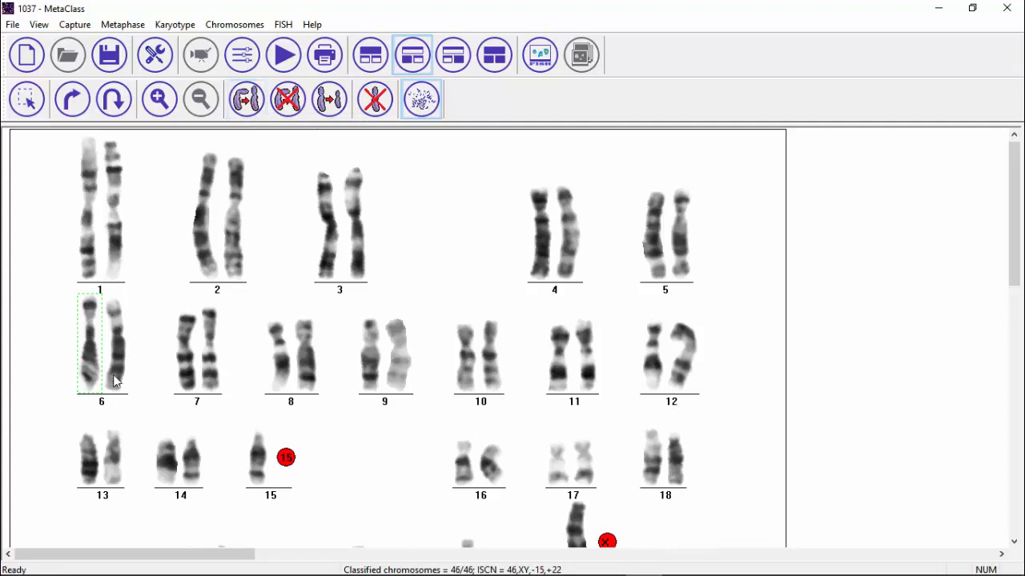
click(288, 102)
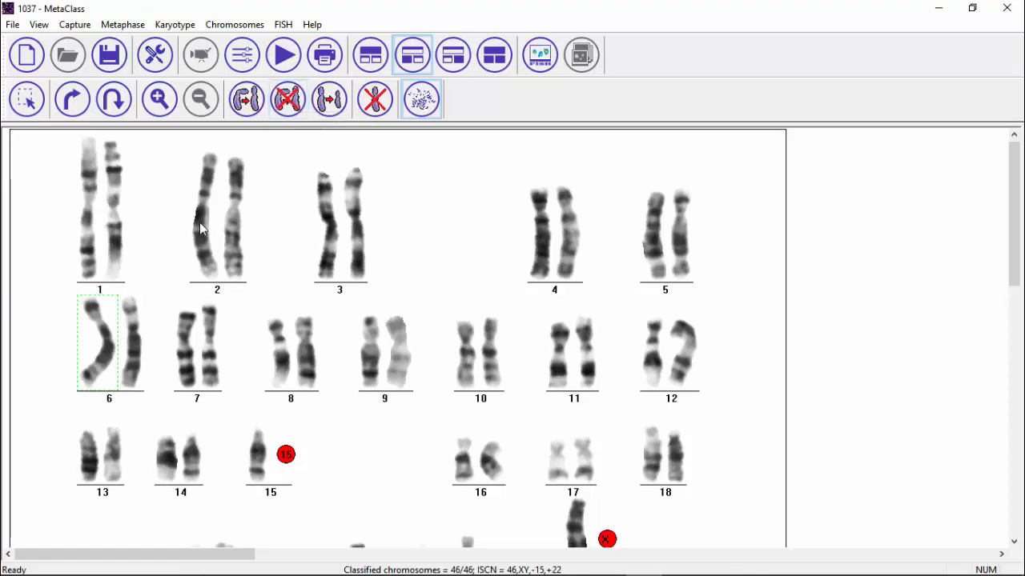
- Move the extra third chromosome from group 22 into the vacant place in pair 15
drag(1015, 216, 1015, 238)
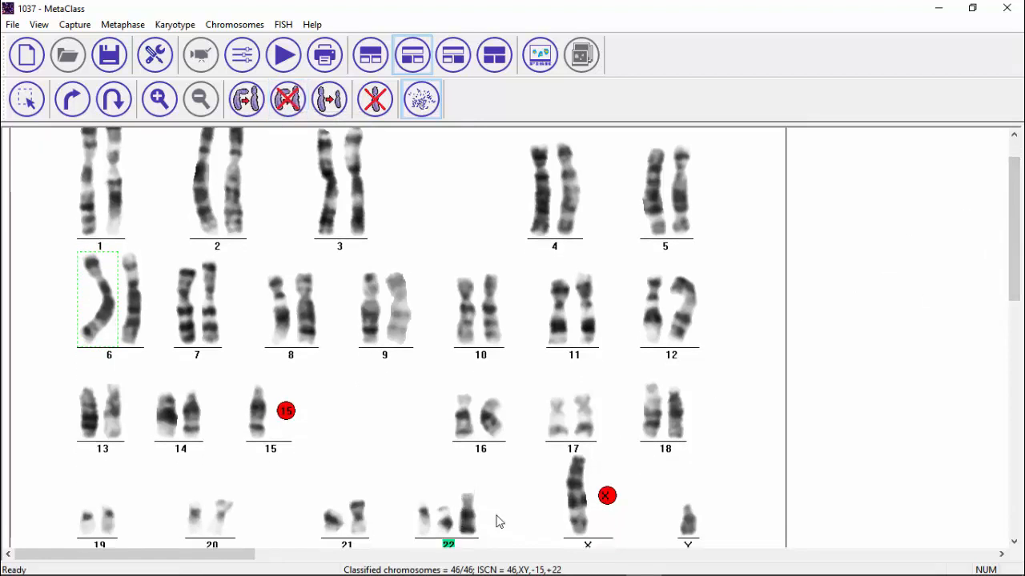
mouse_move(473, 522)
mouse_down()
mouse_move(424, 469)
mouse_move(291, 409)
mouse_up()
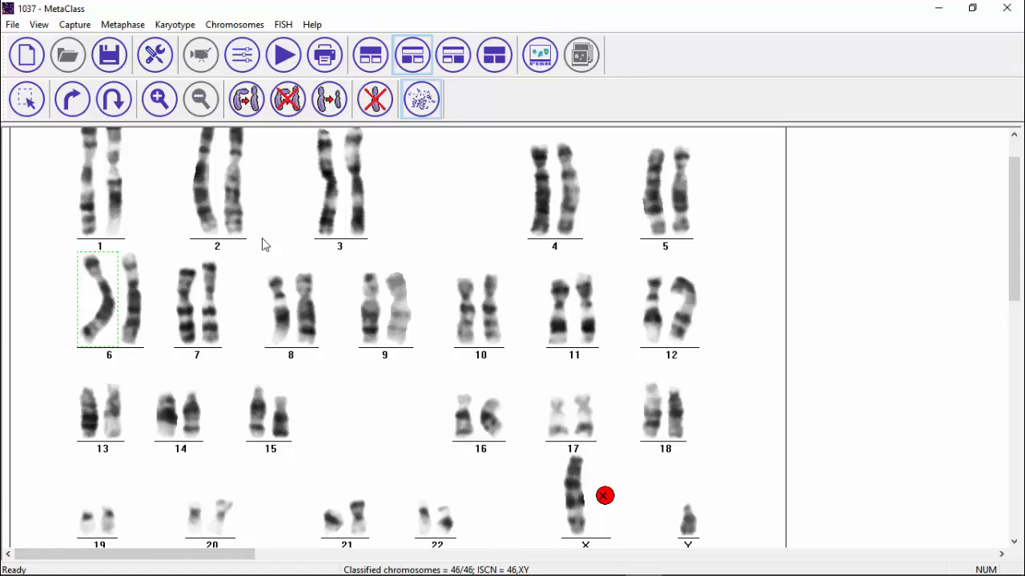
- Display the chromosome prototypes for all types beside the karyotype pairs
click(40, 27)
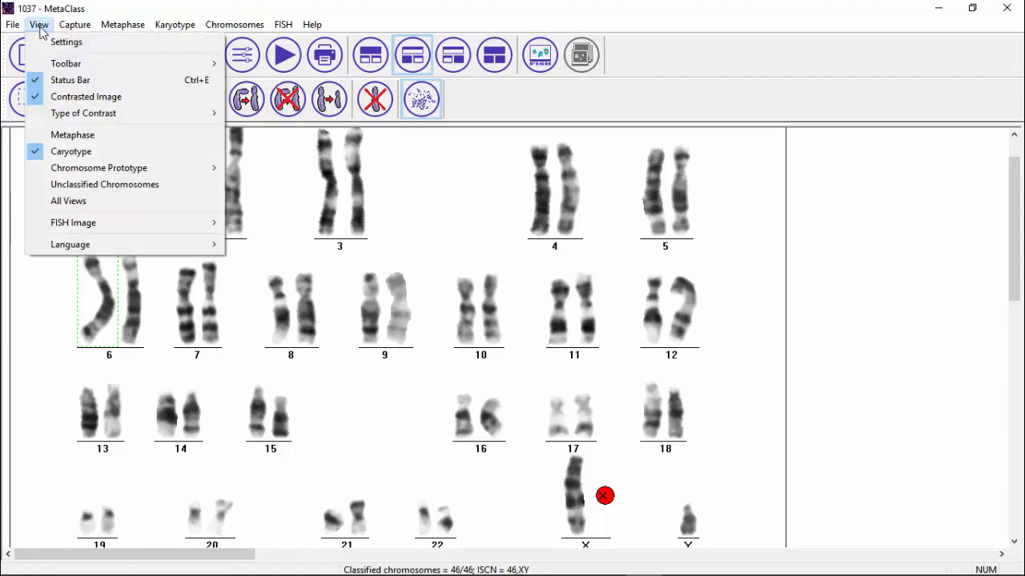
mouse_move(64, 168)
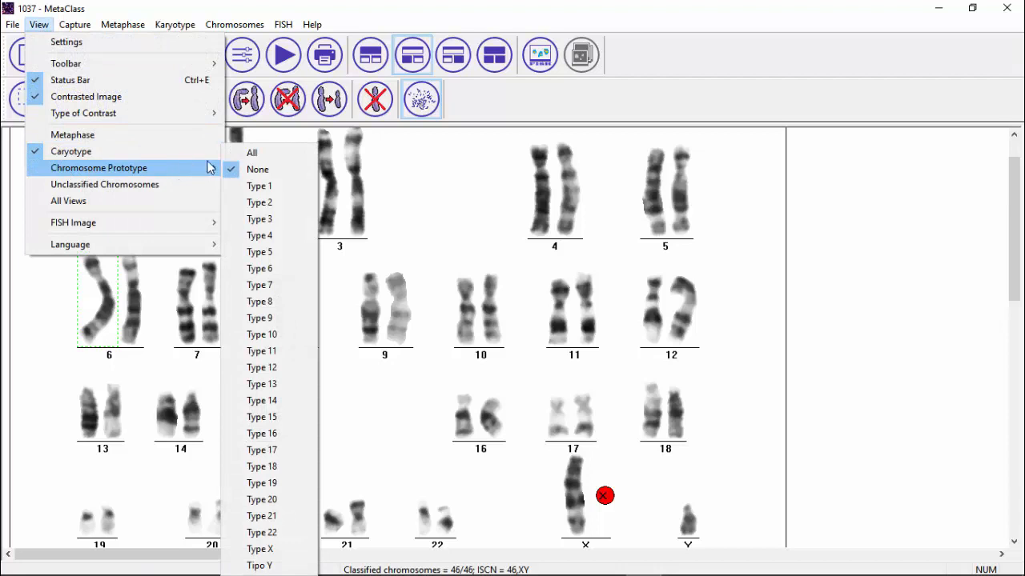
click(240, 155)
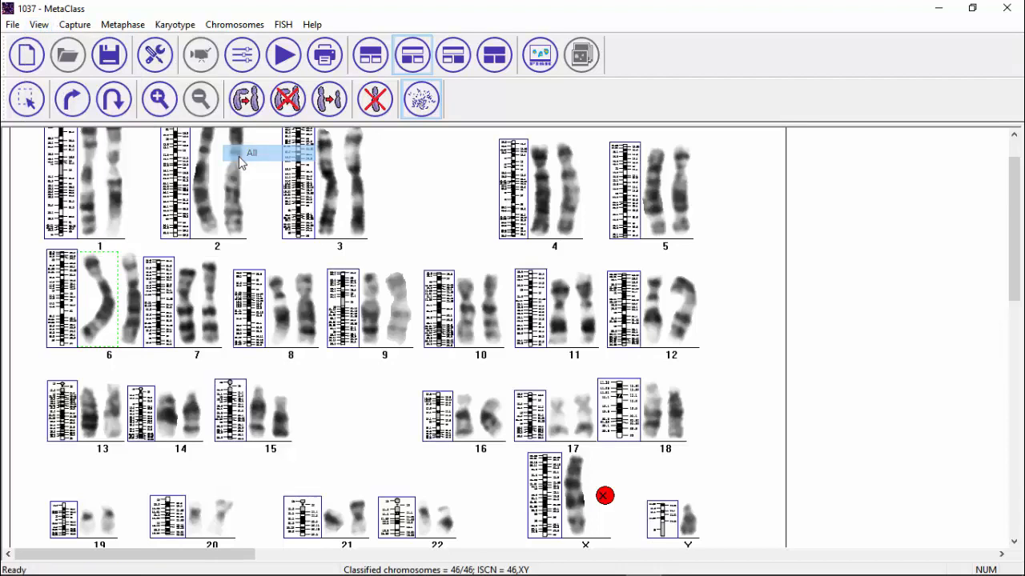
- Enlarge the Type 1 prototype, mark its bands 32.2 and 13.2, and close it
drag(1006, 211, 1000, 196)
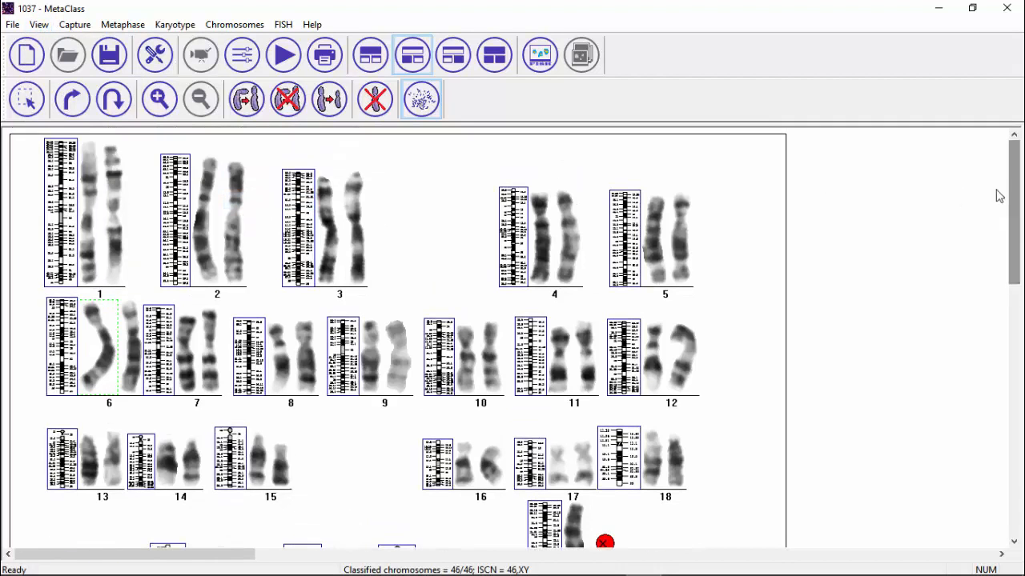
double_click(72, 216)
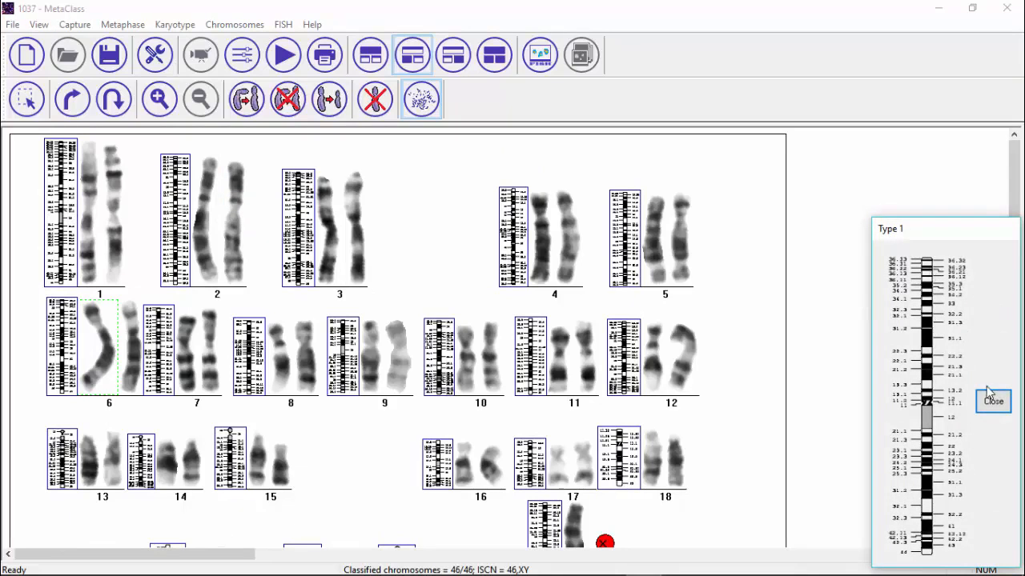
click(958, 338)
click(959, 455)
click(992, 404)
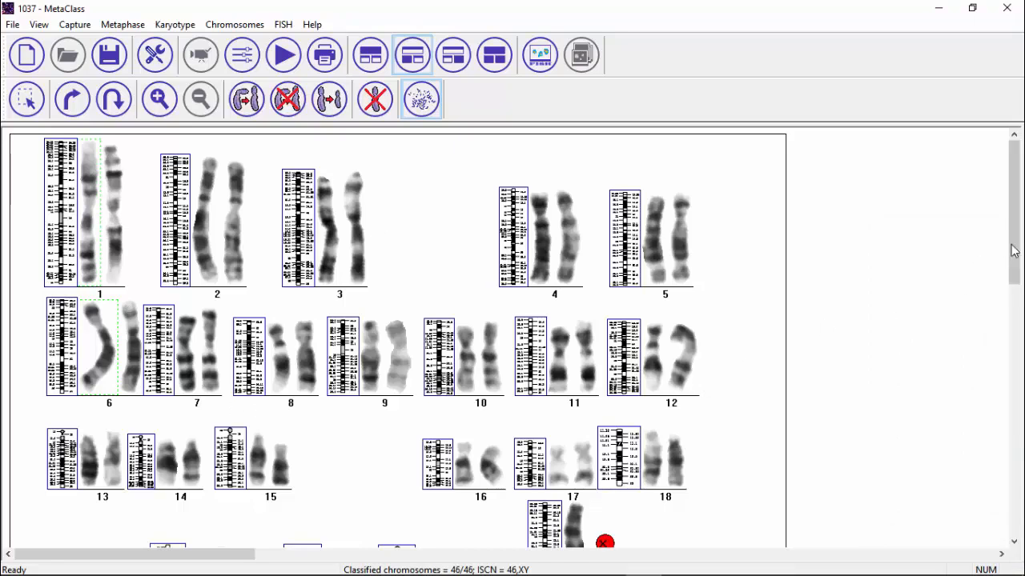
- Preview the karyotype printout with the label data unchanged, examine its second page enlarged, and close the preview
drag(1015, 240, 1015, 260)
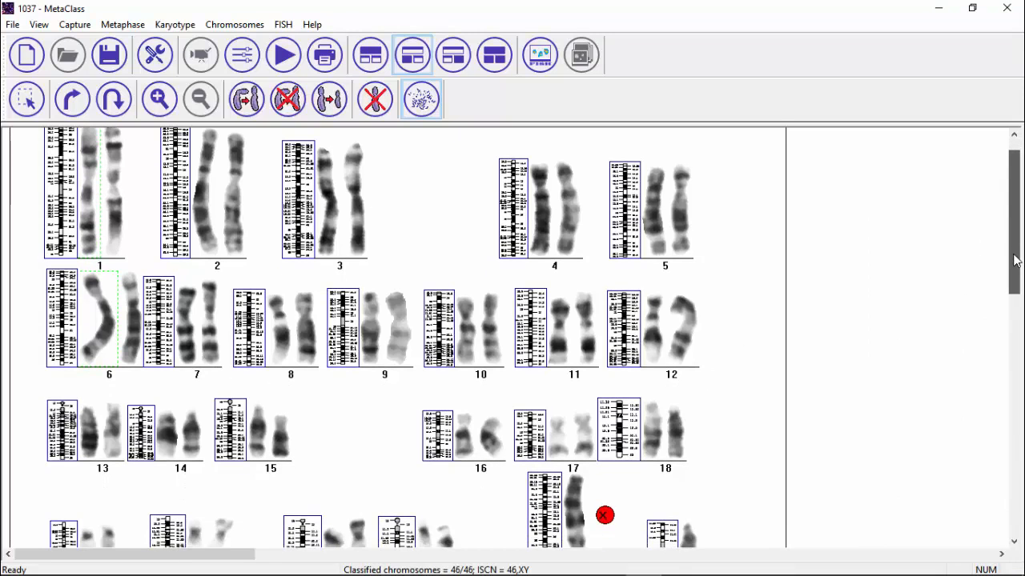
click(325, 56)
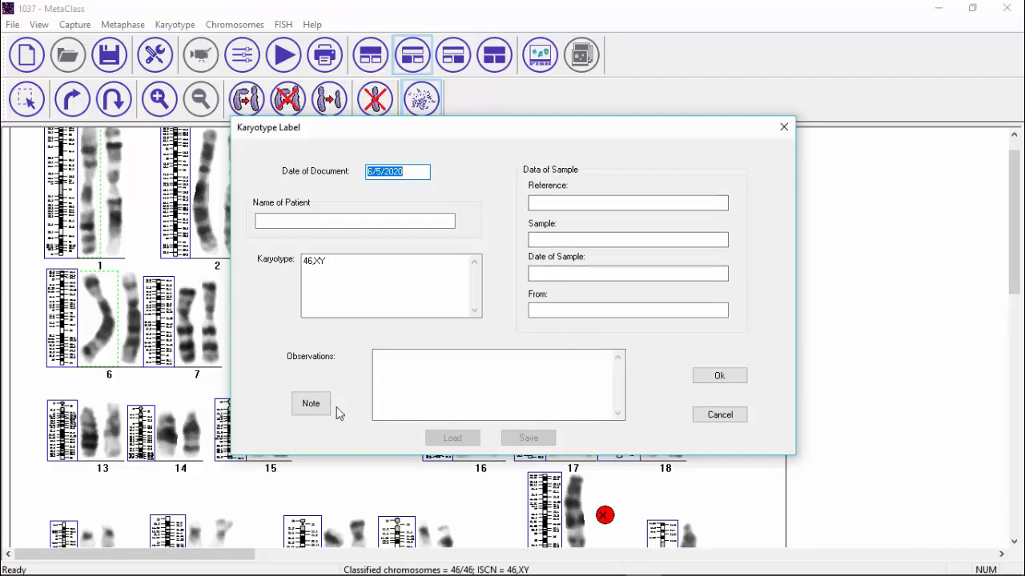
click(719, 377)
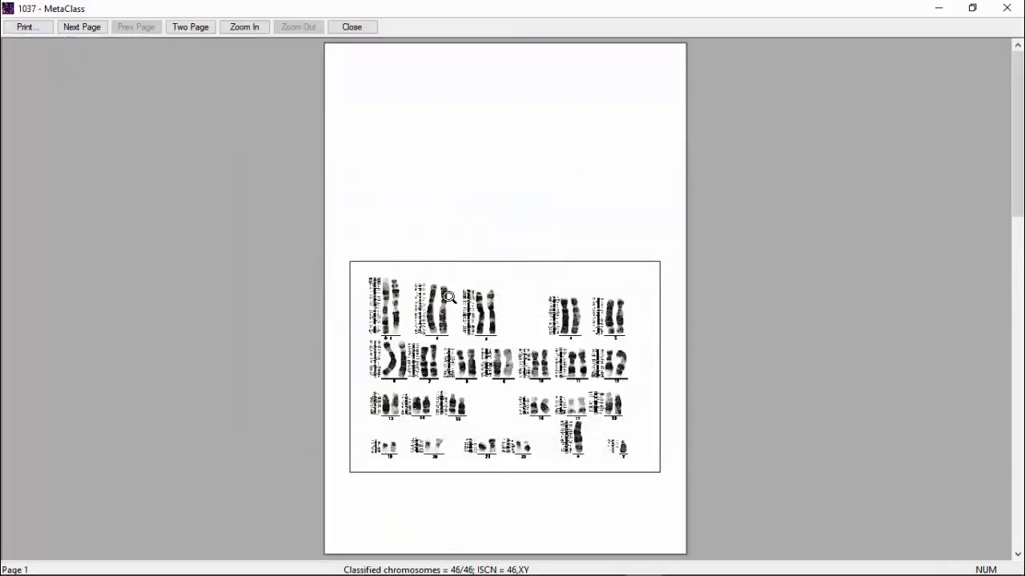
click(93, 27)
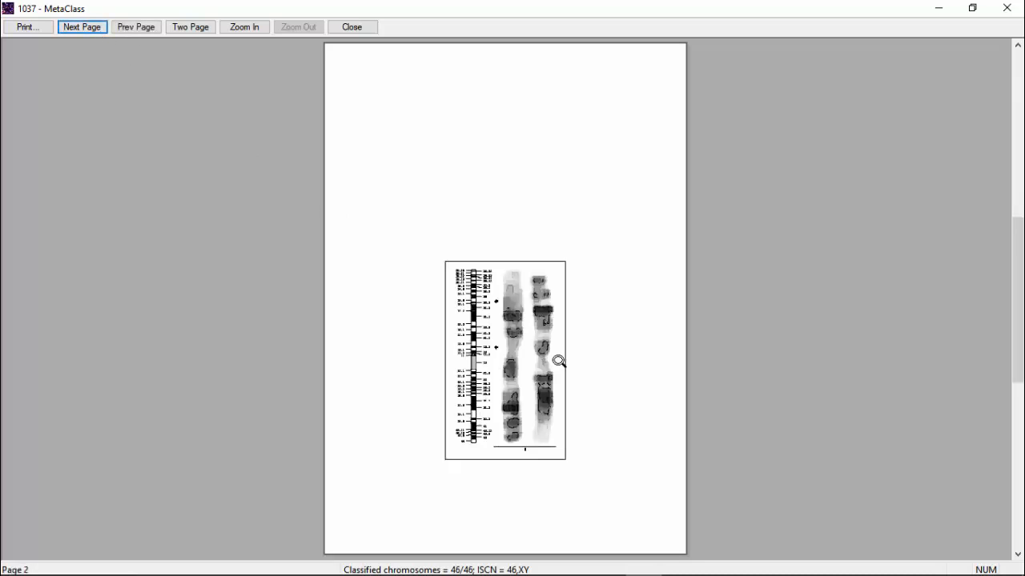
click(497, 305)
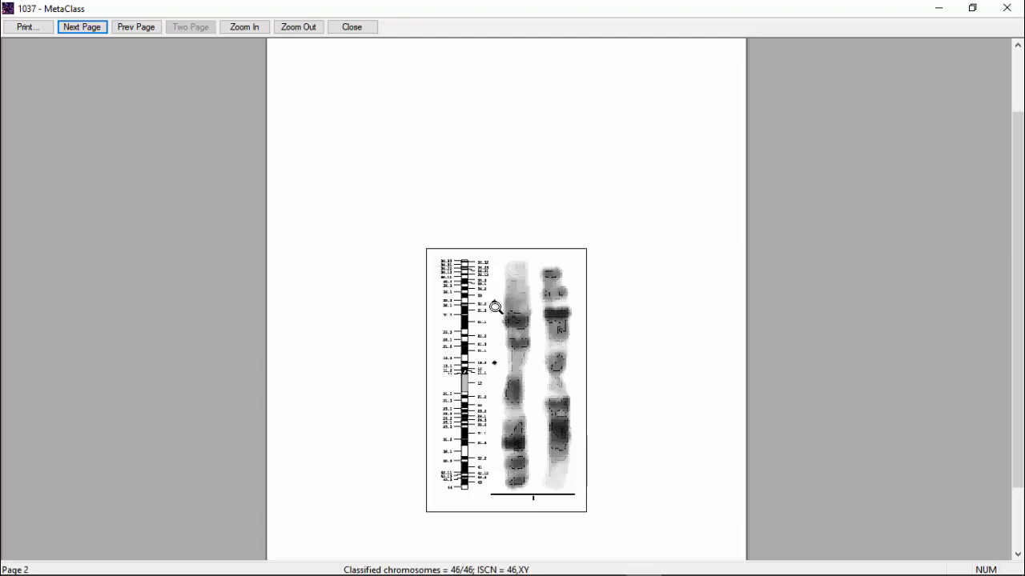
click(358, 32)
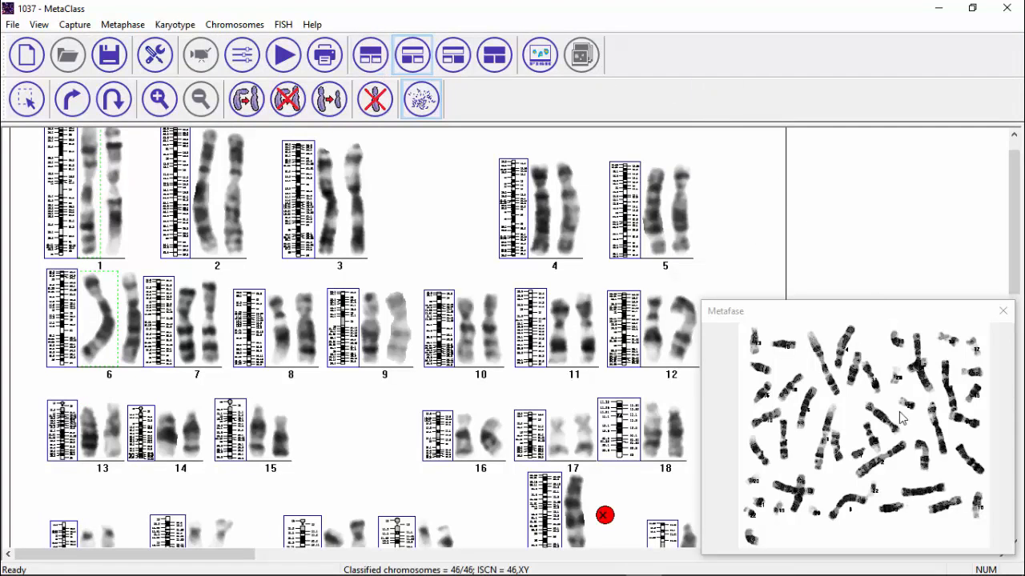
- Switch to the metaphase view, preview the Karyotype Analysis Report through all its pages, and close the preview
double_click(890, 413)
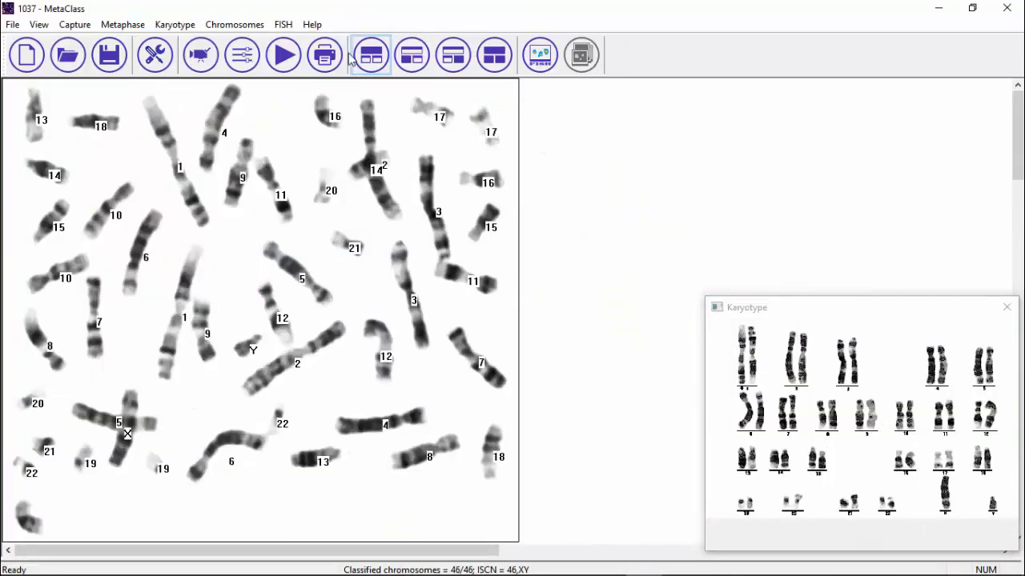
click(326, 58)
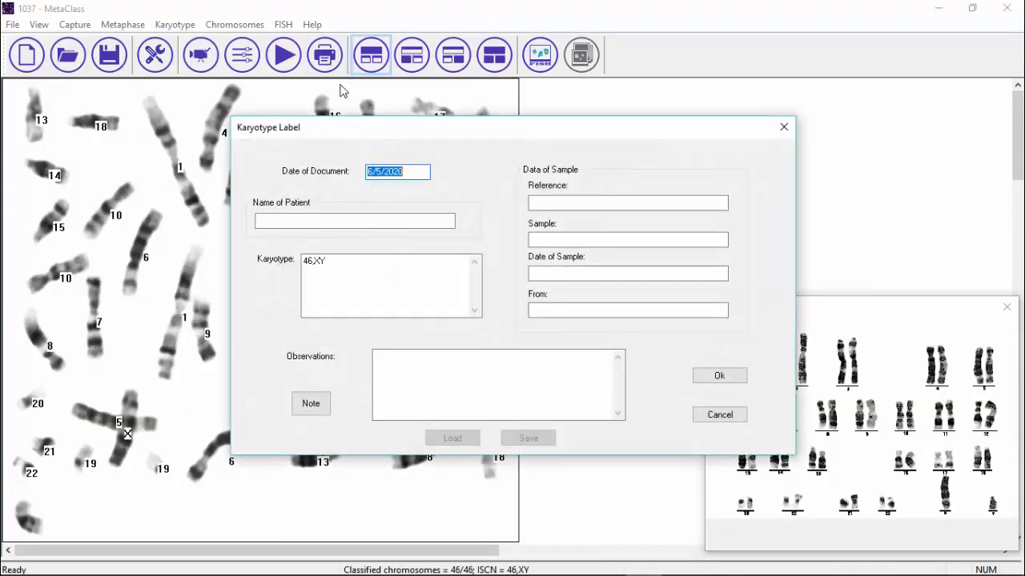
click(718, 376)
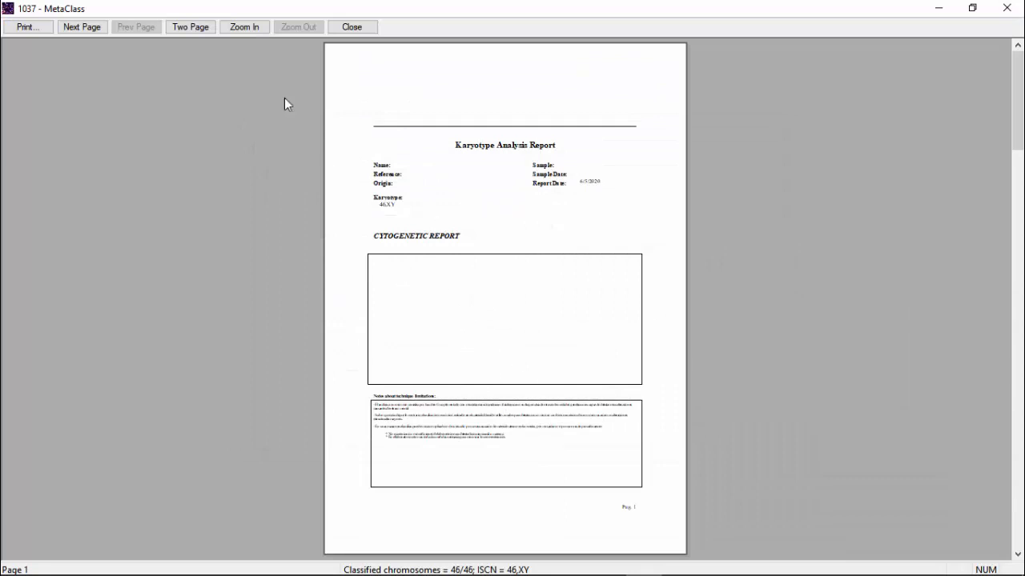
click(83, 27)
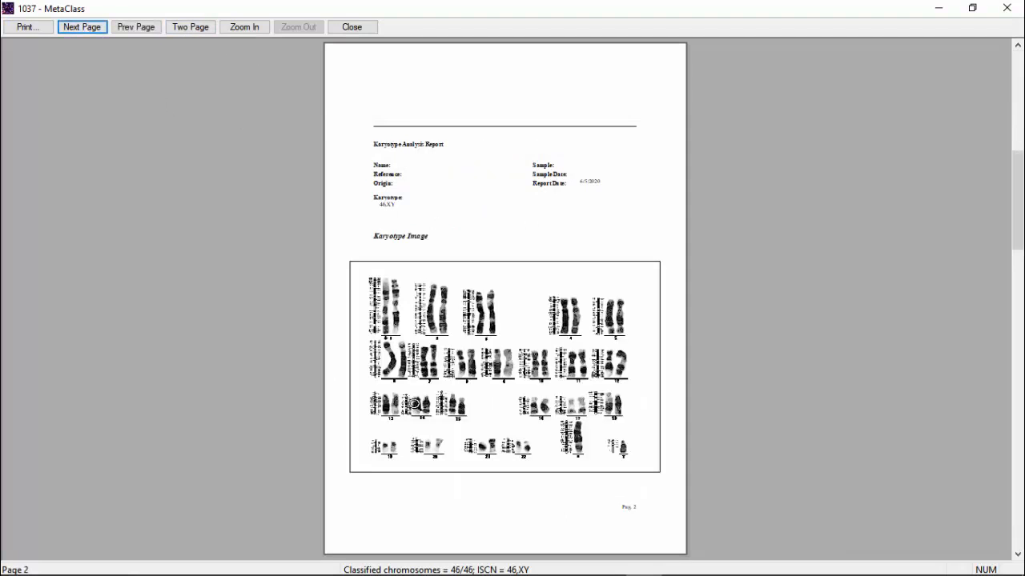
click(89, 29)
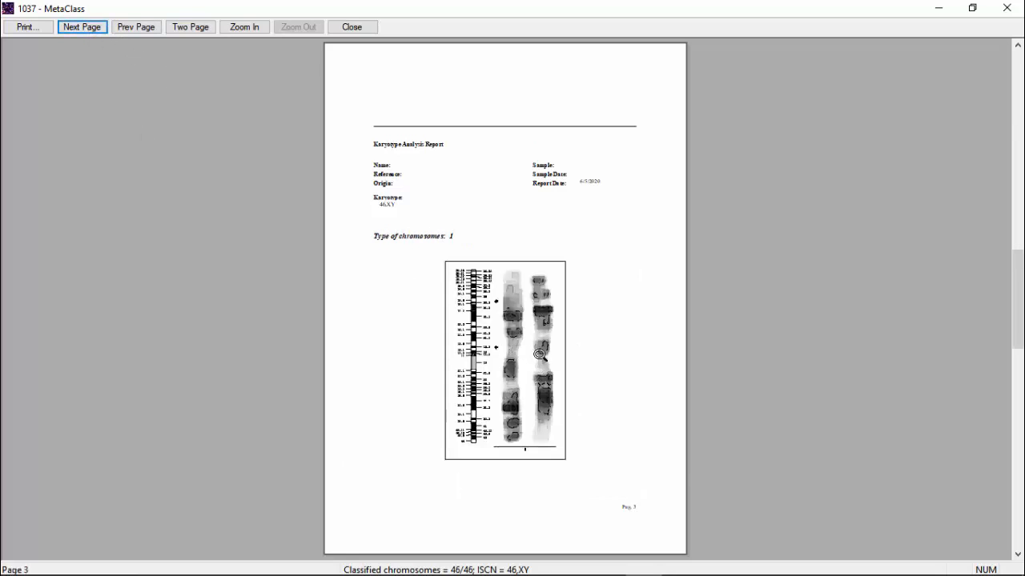
click(95, 31)
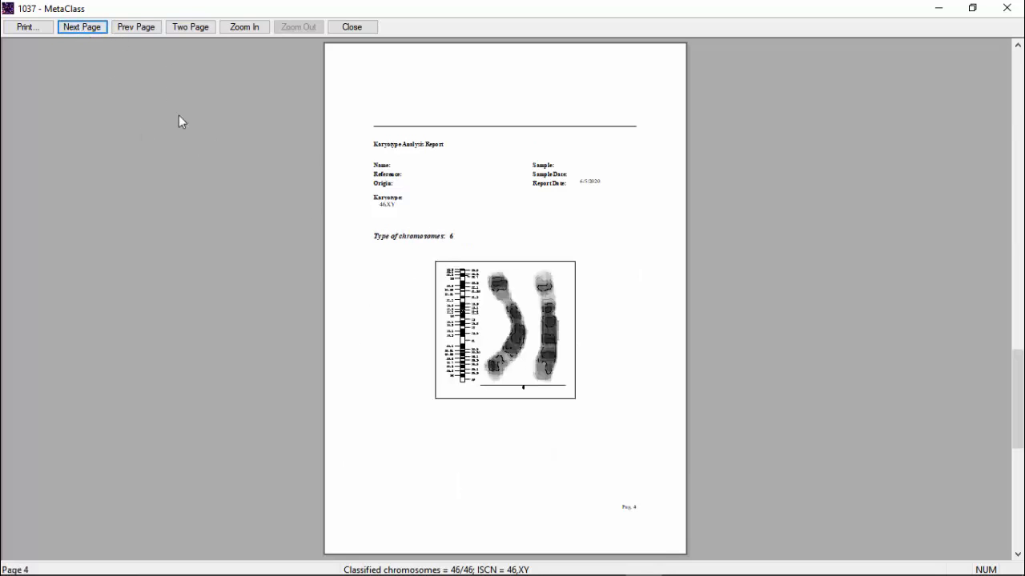
click(93, 29)
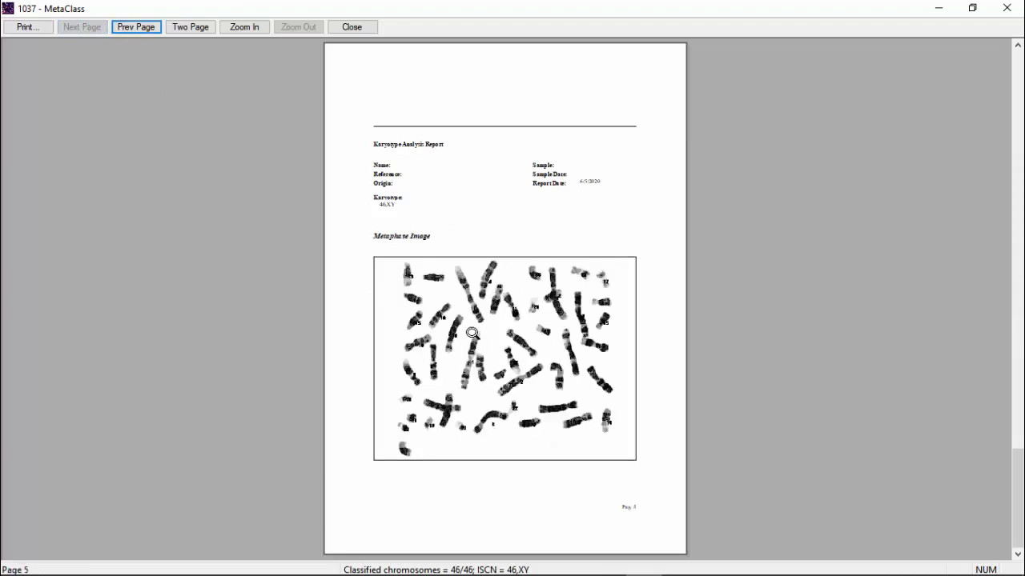
click(353, 27)
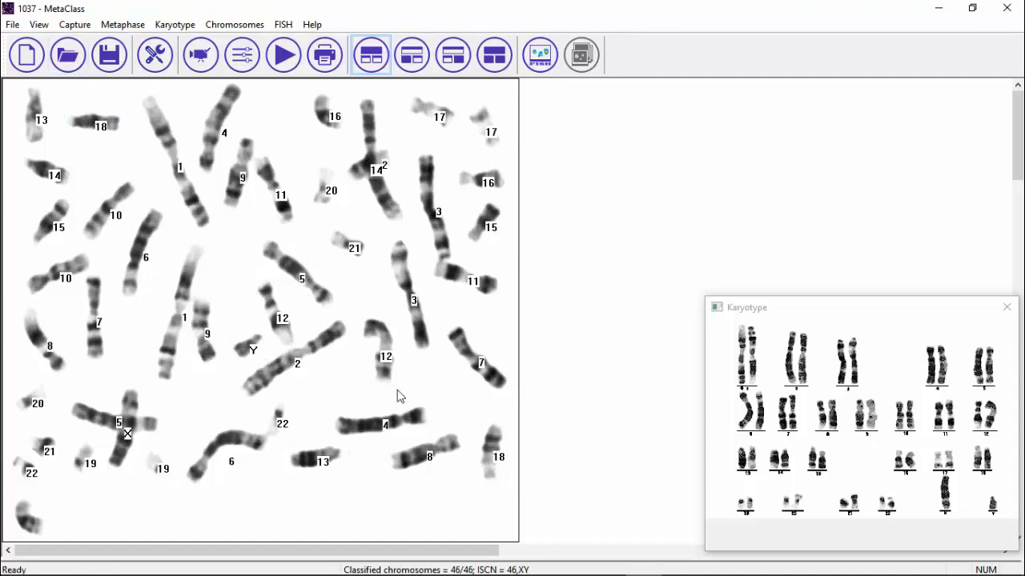
- Close the analysis and examine the sample's stored metaphase, karyotype and chromosome 1 images enlarged in its karyotype records
click(1006, 9)
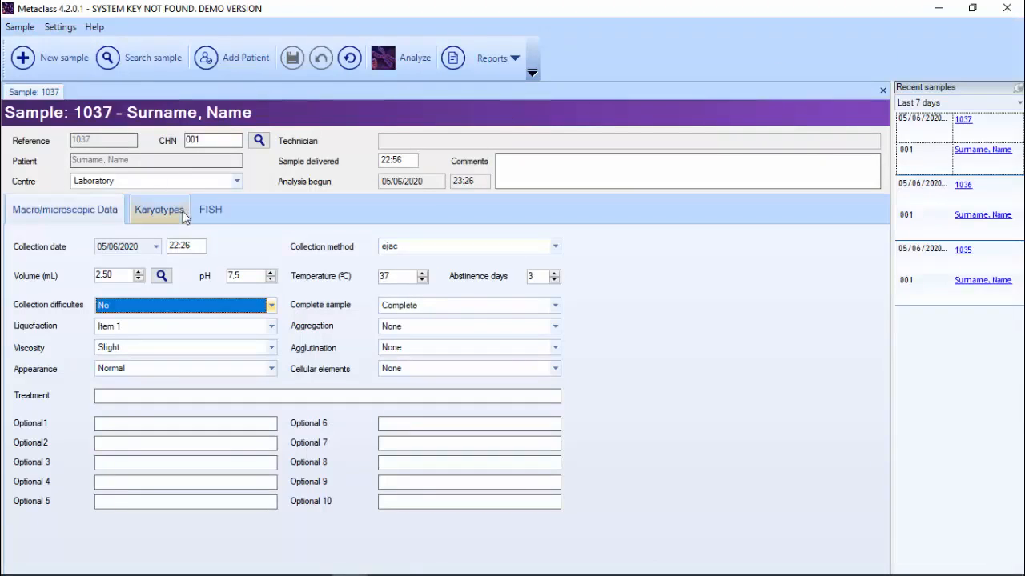
click(159, 213)
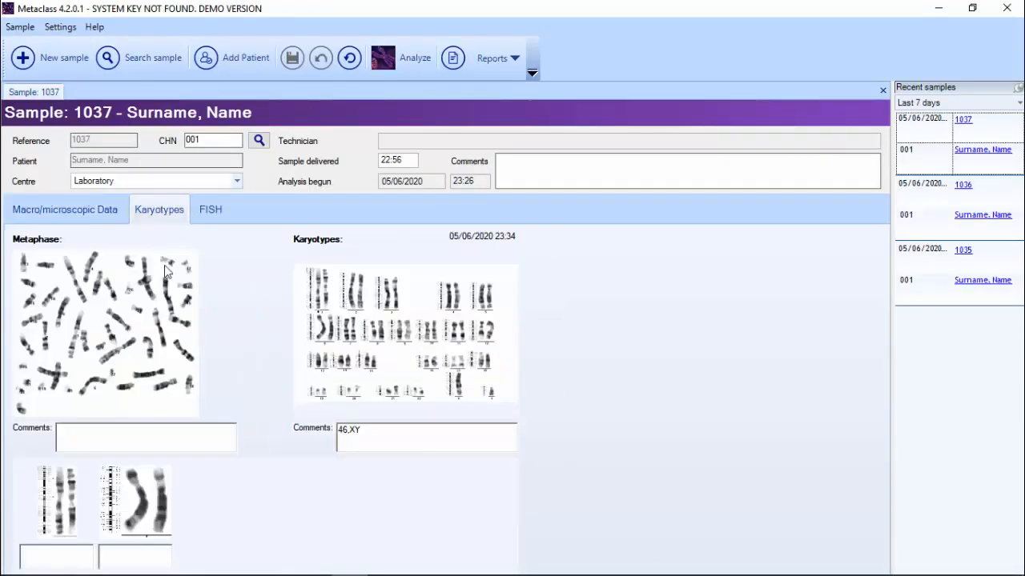
double_click(116, 322)
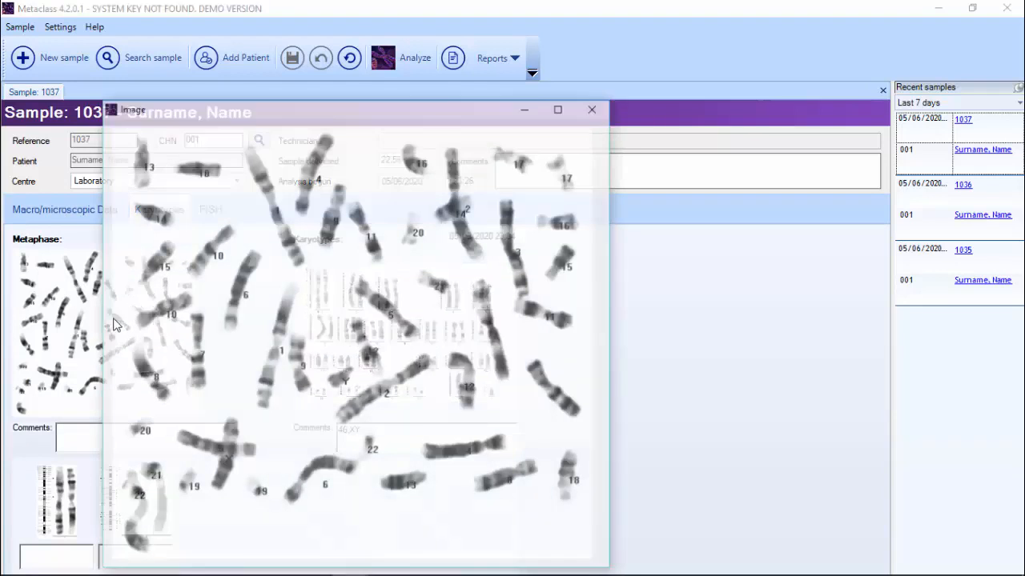
click(595, 107)
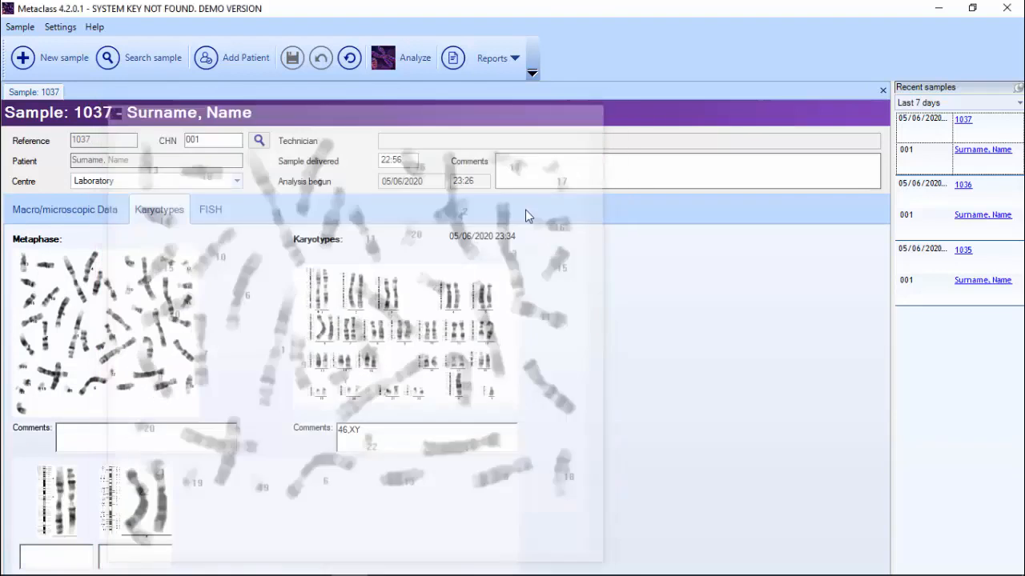
double_click(394, 328)
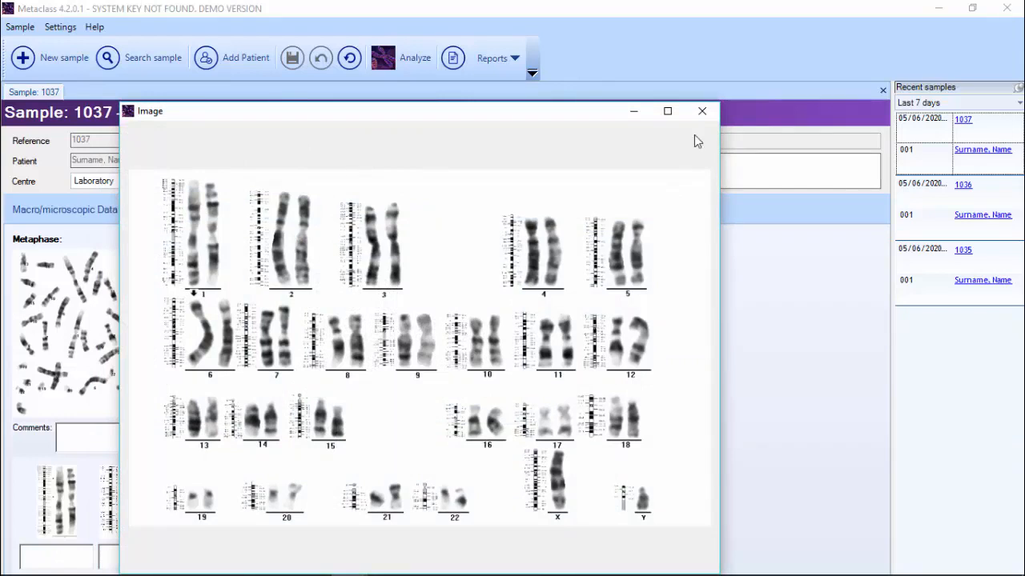
click(702, 112)
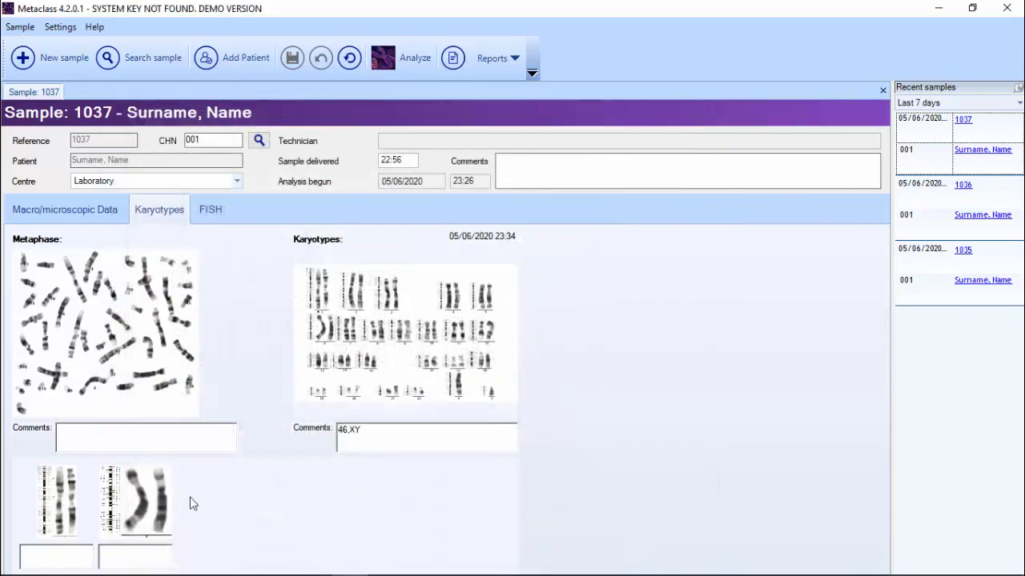
double_click(60, 502)
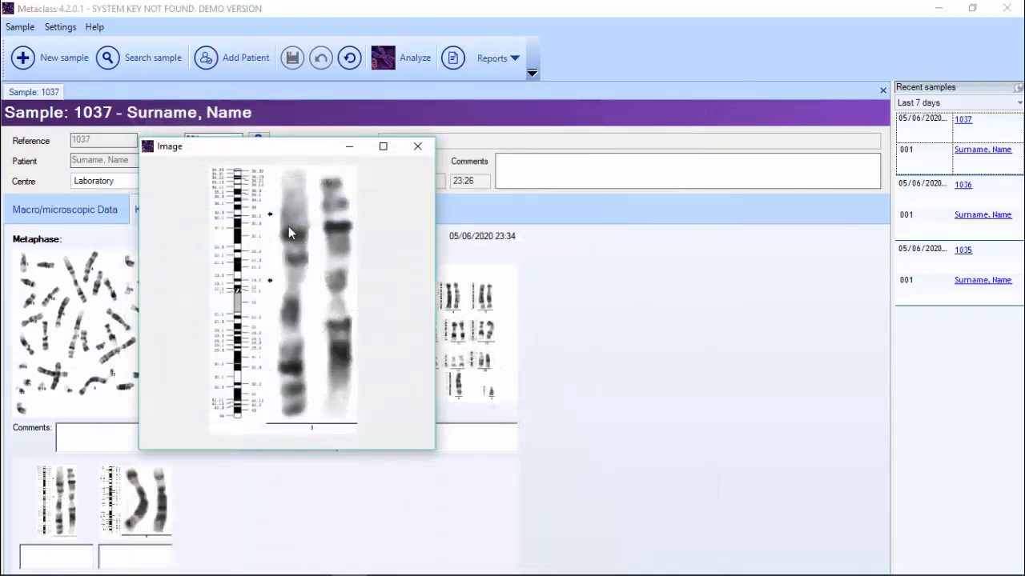
click(417, 146)
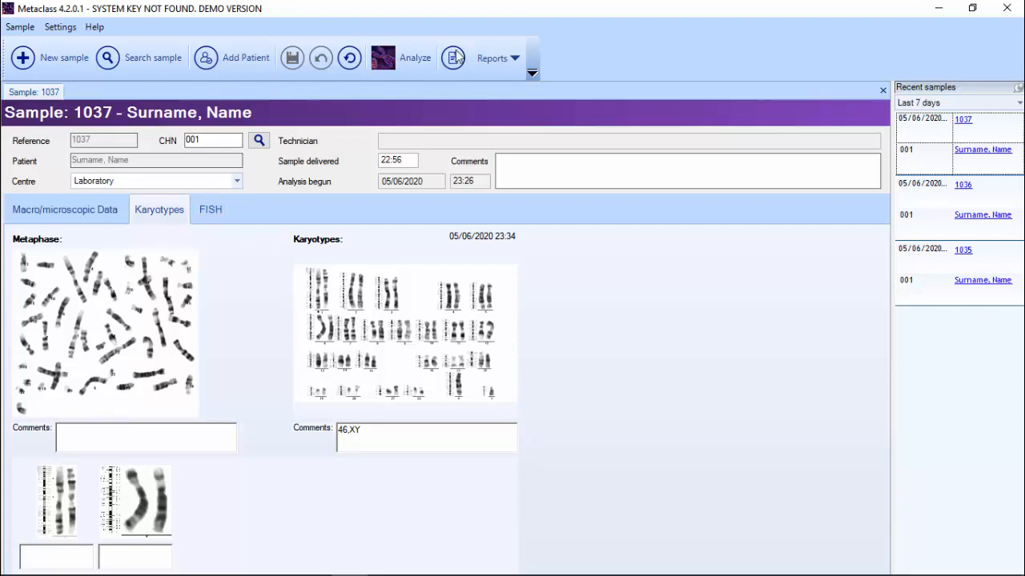
- Start another analysis of the sample, capture a FISH image with DAPI+DNA, and validate the captured nuclei image
click(417, 59)
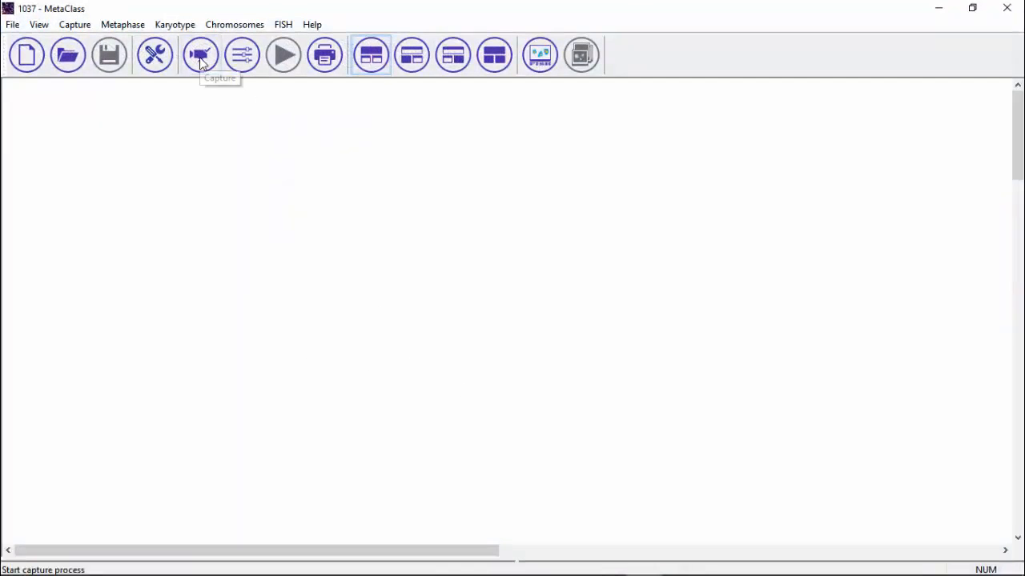
click(206, 69)
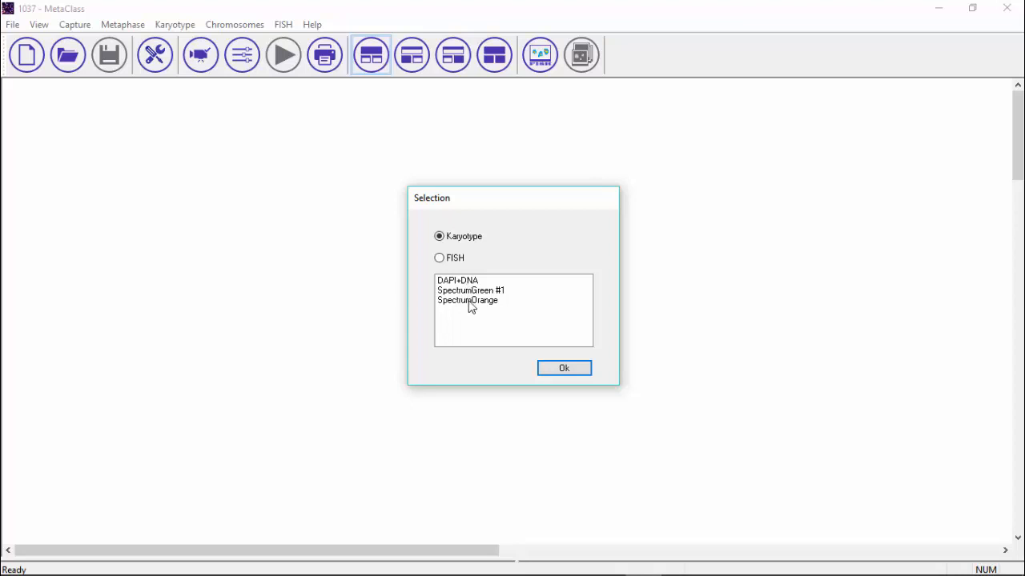
click(464, 281)
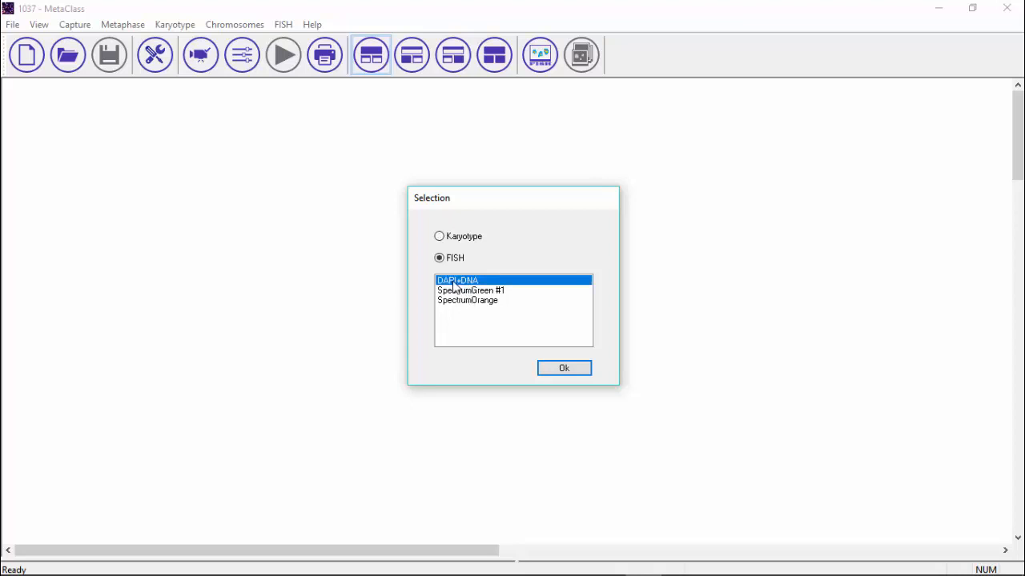
click(564, 370)
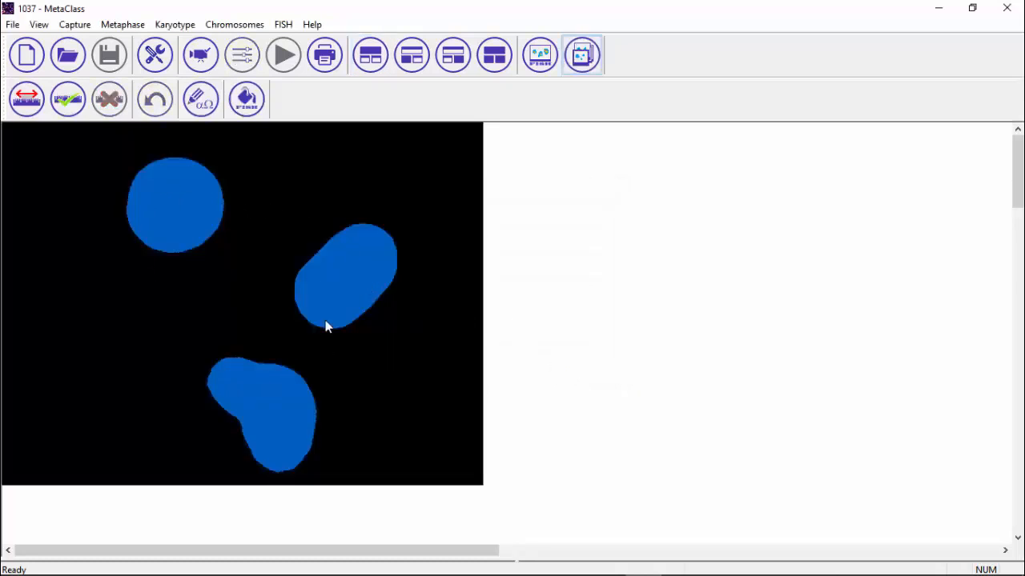
click(71, 104)
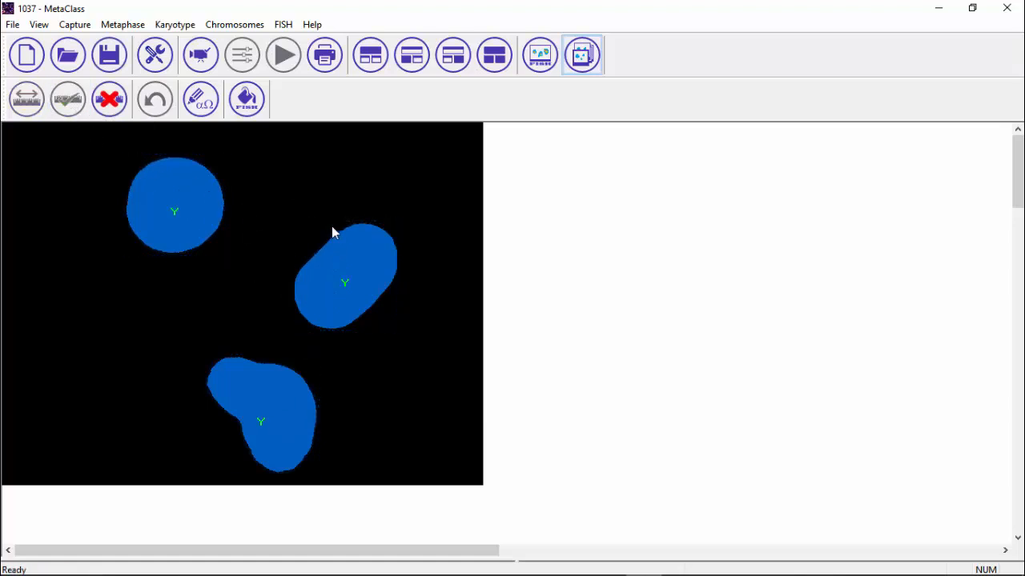
- Capture a FISH image with the SpectrumGreen #1 fluorochrome and validate the captured signals
click(200, 56)
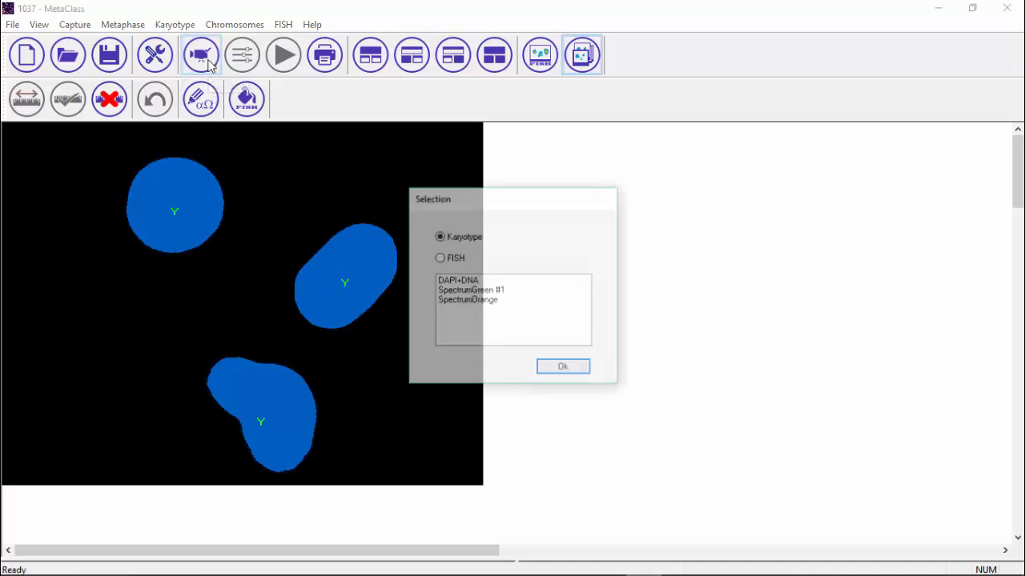
click(472, 290)
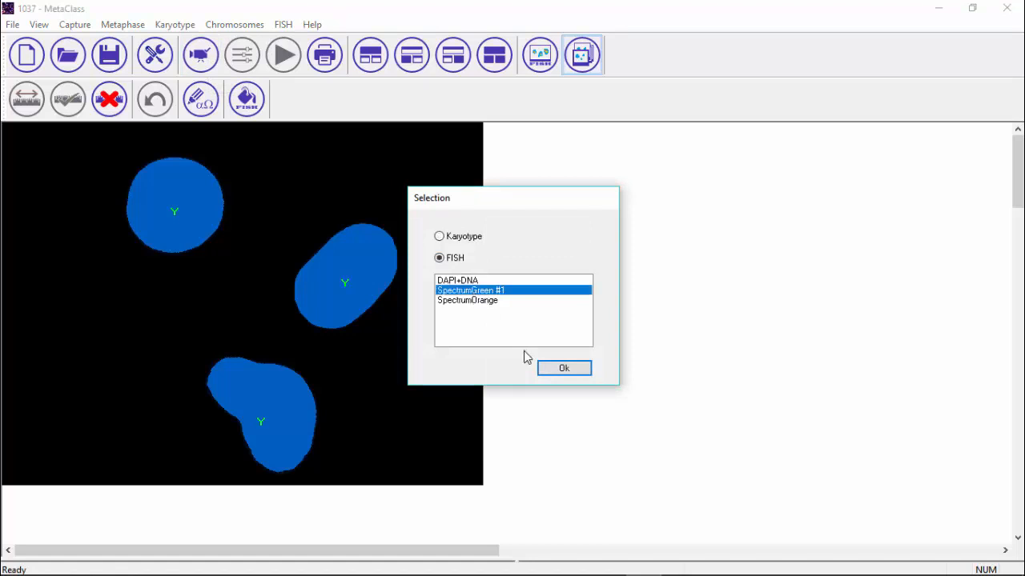
click(563, 368)
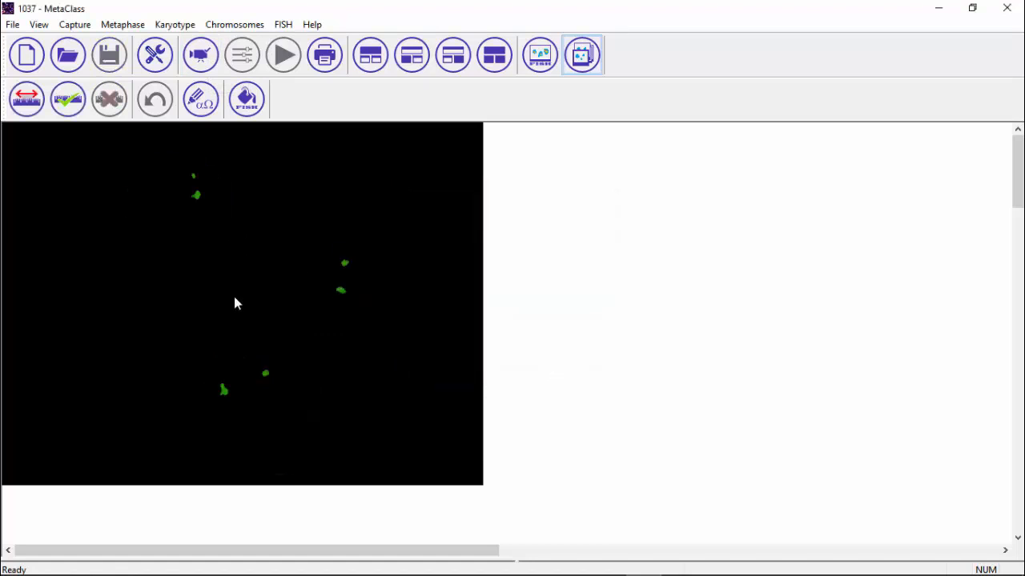
click(74, 104)
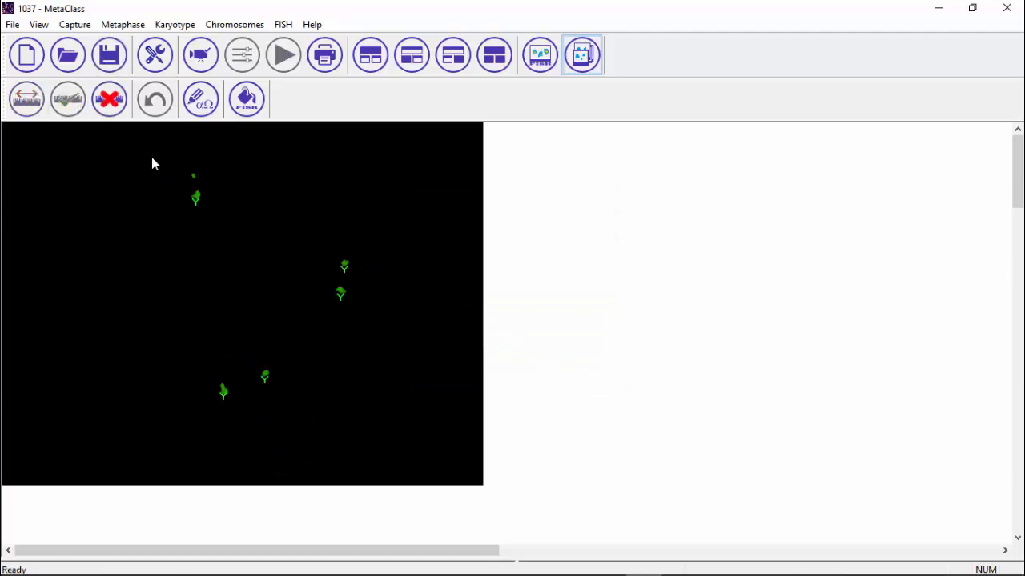
- Exclude the round nucleus's two green signals in the SpectrumGreen #1 image and display the composed FISH image
click(197, 199)
click(546, 59)
click(180, 197)
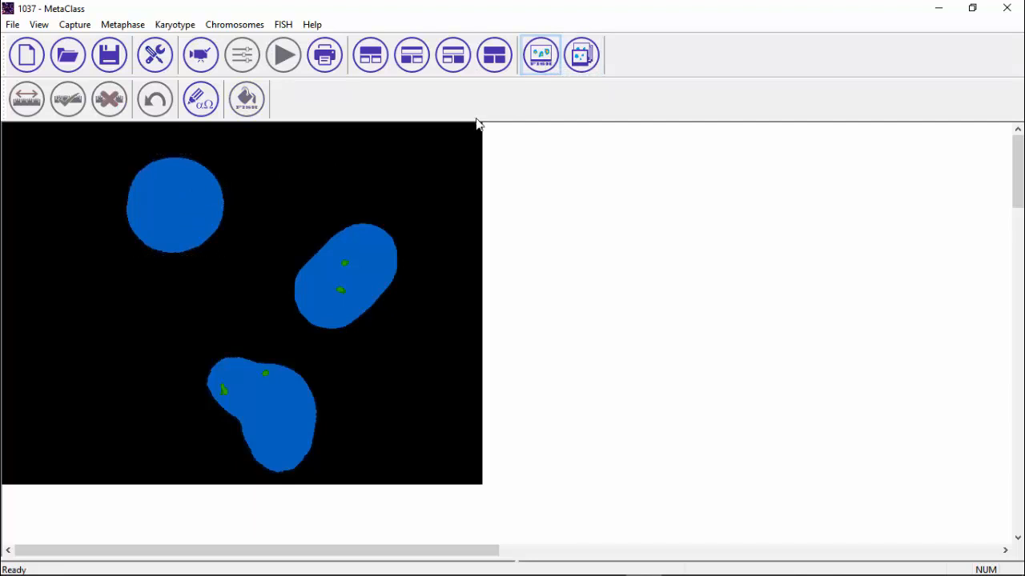
- Reopen the SpectrumGreen #1 image, include the round nucleus's two green signals again, and return to the composed FISH image
click(581, 56)
click(490, 291)
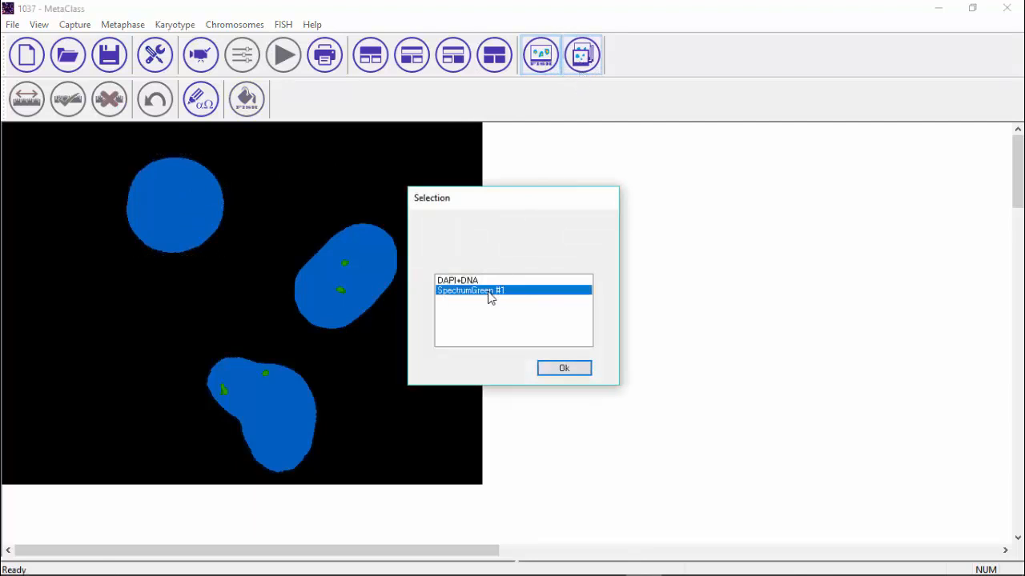
click(564, 368)
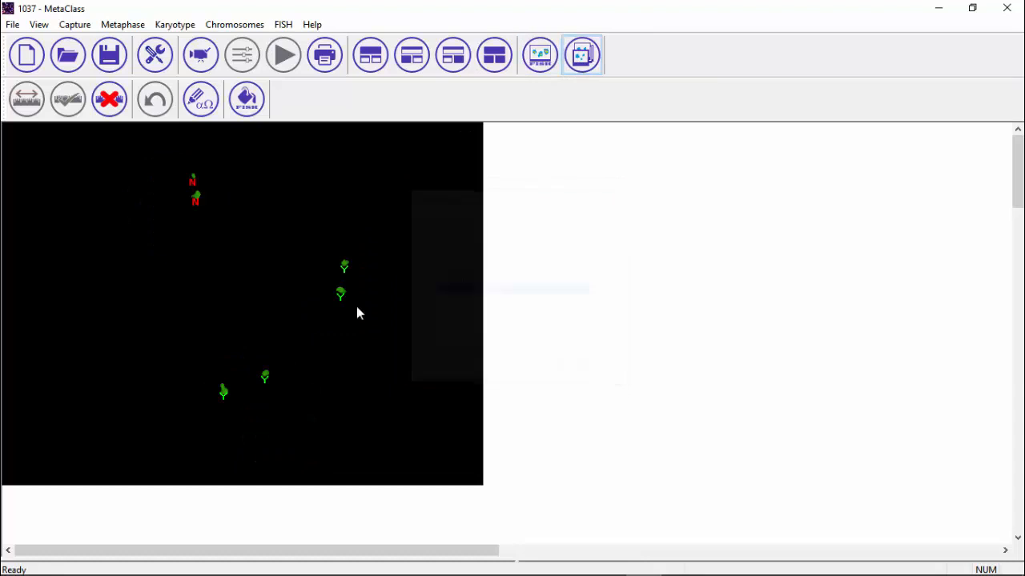
click(197, 195)
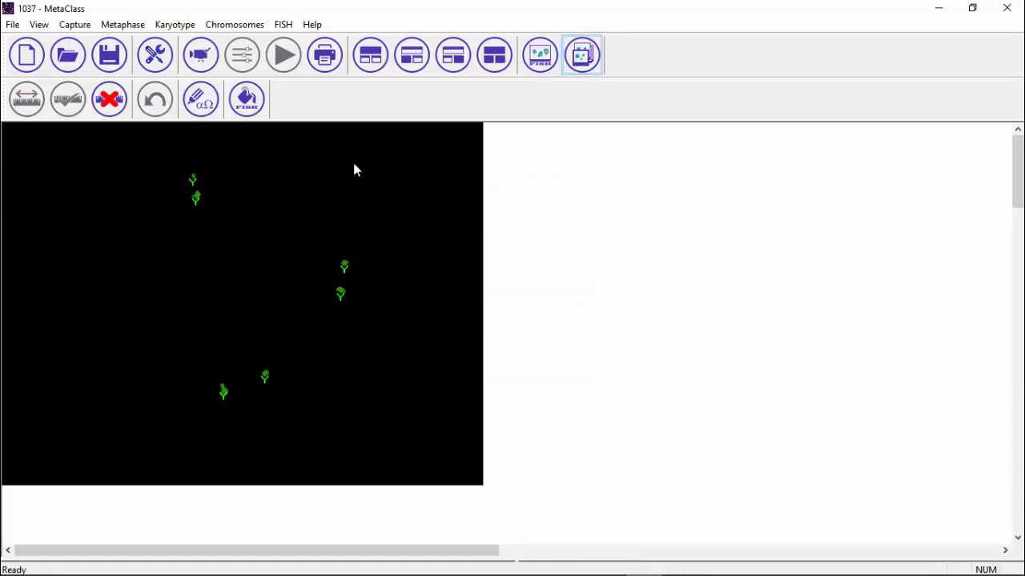
click(541, 56)
click(176, 202)
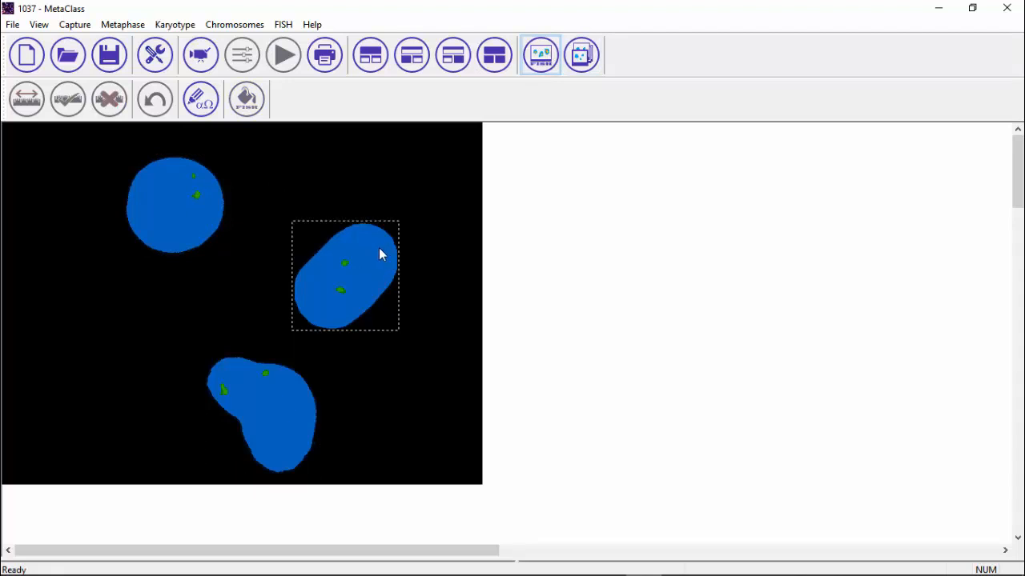
- Capture a FISH image with SpectrumOrange, validate its signals, and display the composed FISH image
click(200, 56)
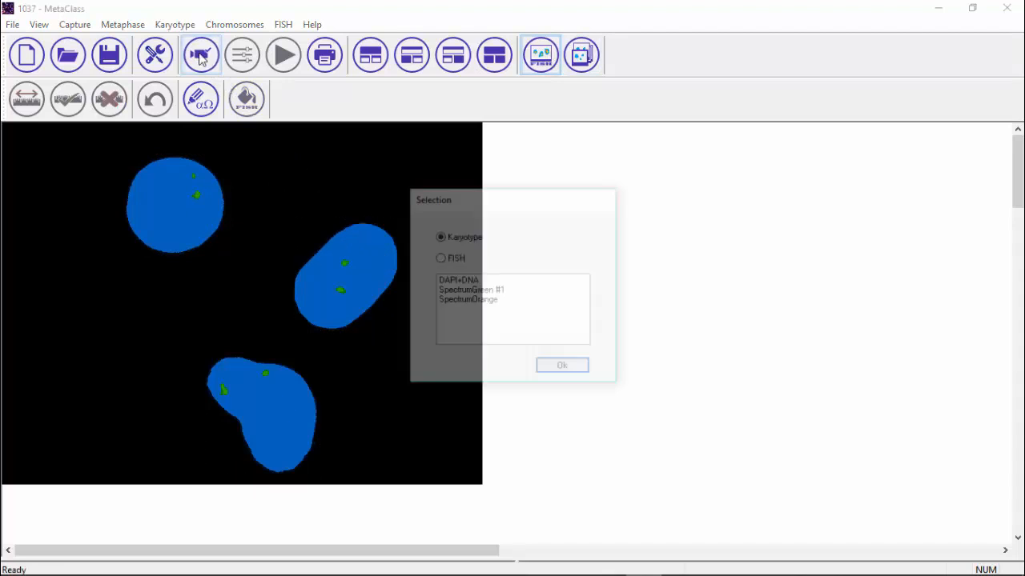
click(471, 305)
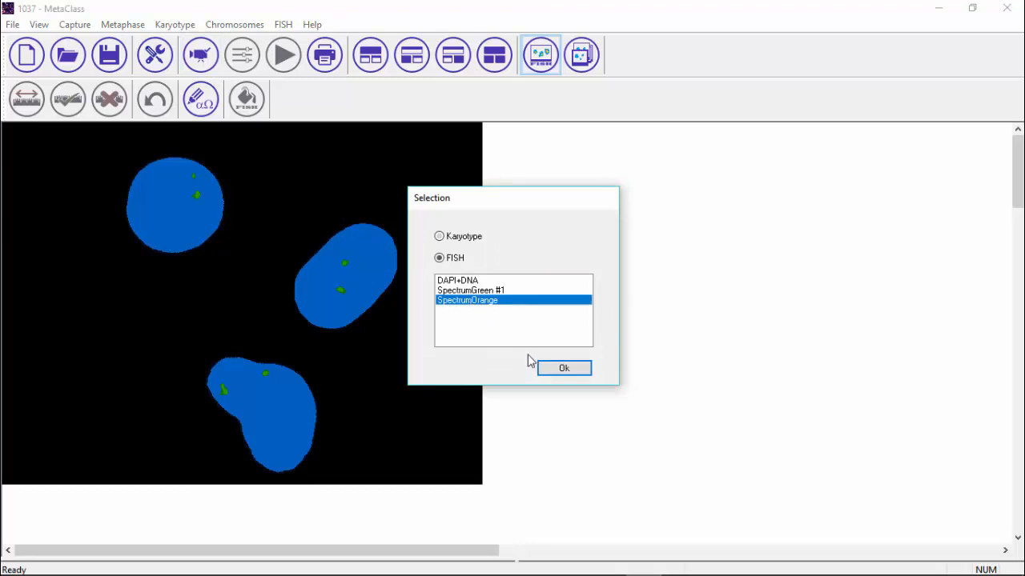
click(552, 370)
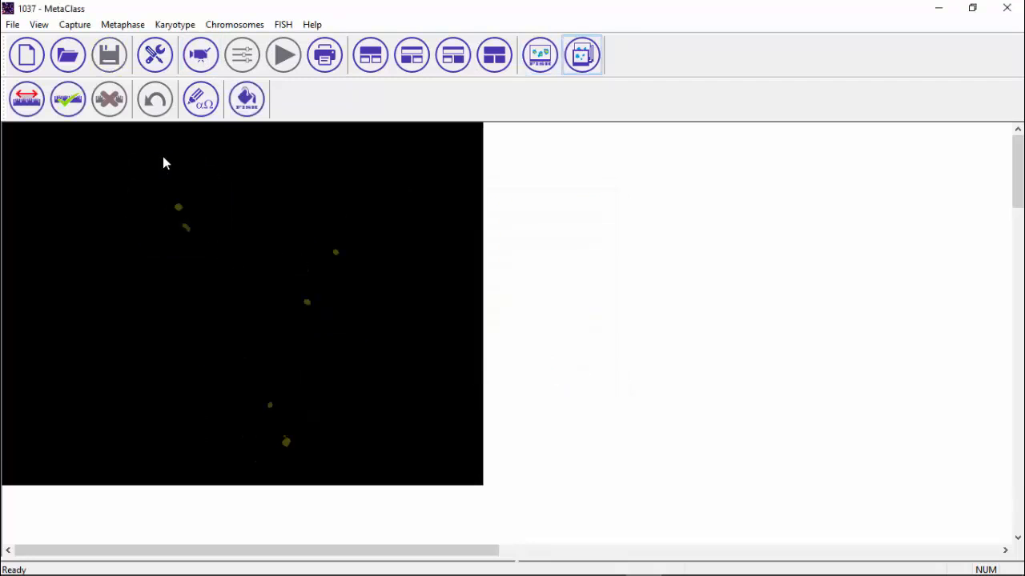
click(67, 100)
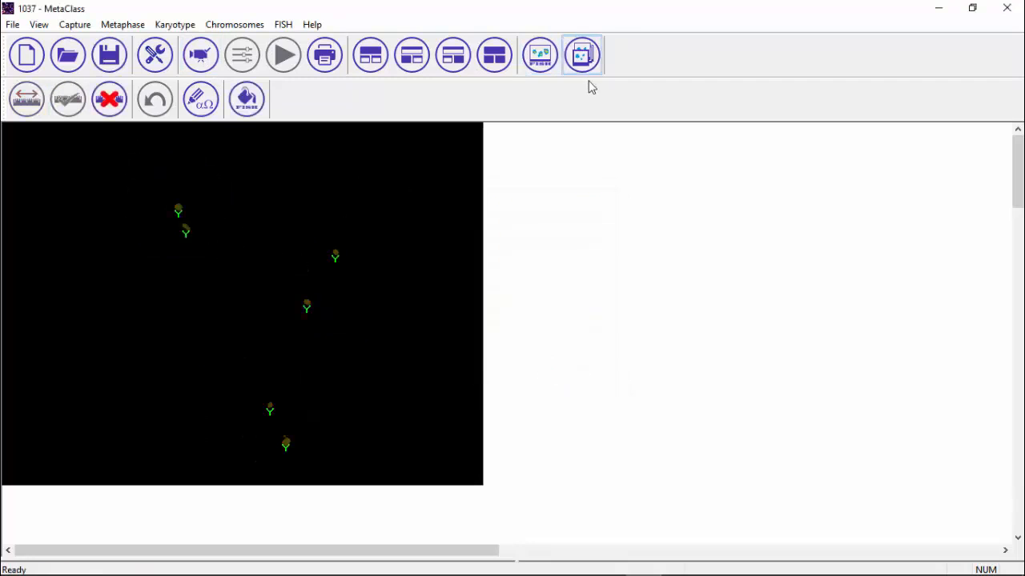
click(541, 71)
click(189, 190)
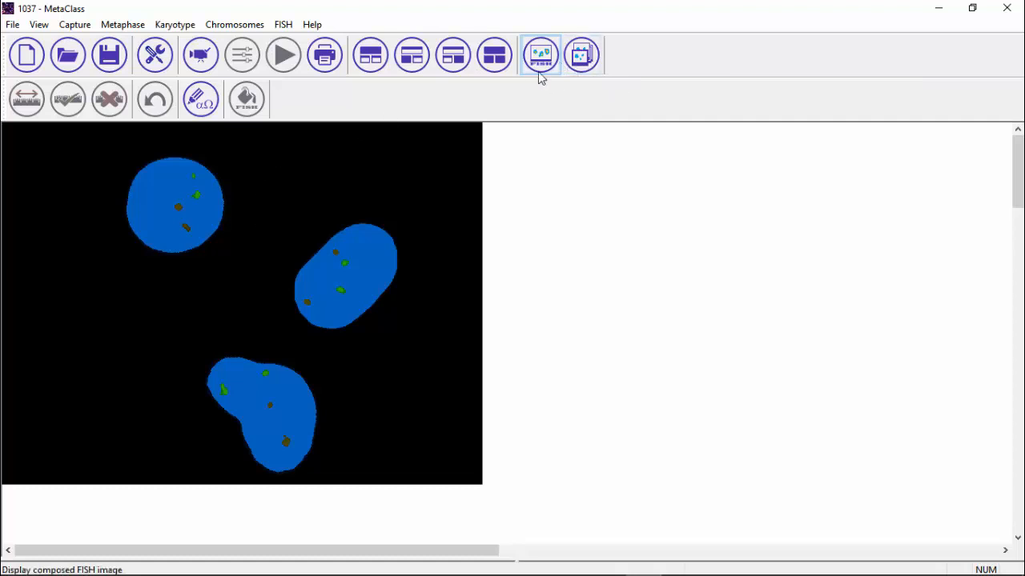
- Move the round nucleus's lower green signal slightly downward in the SpectrumGreen #1 image and display the composed FISH image
click(578, 64)
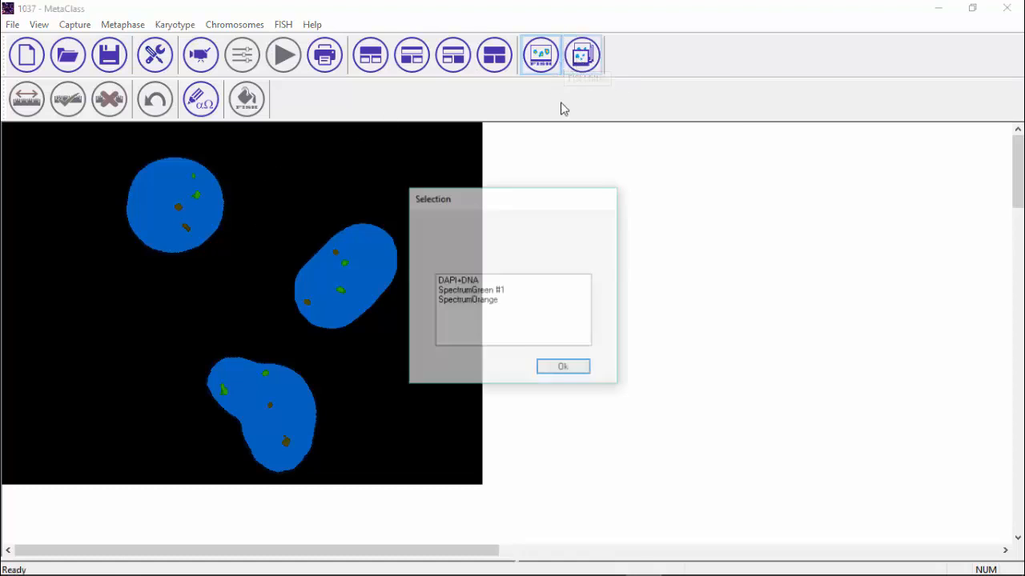
click(492, 290)
click(564, 369)
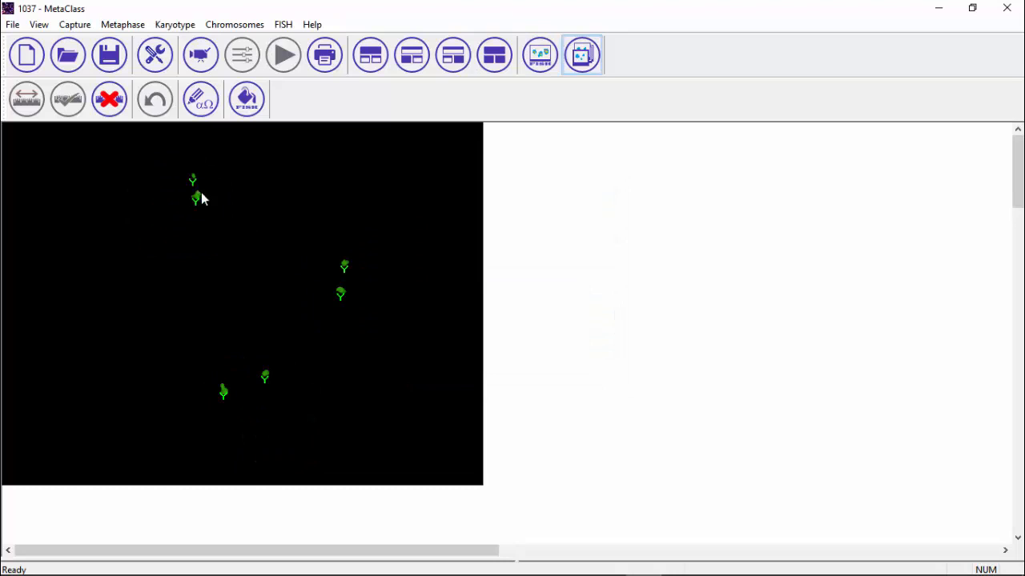
drag(198, 201, 197, 207)
click(542, 54)
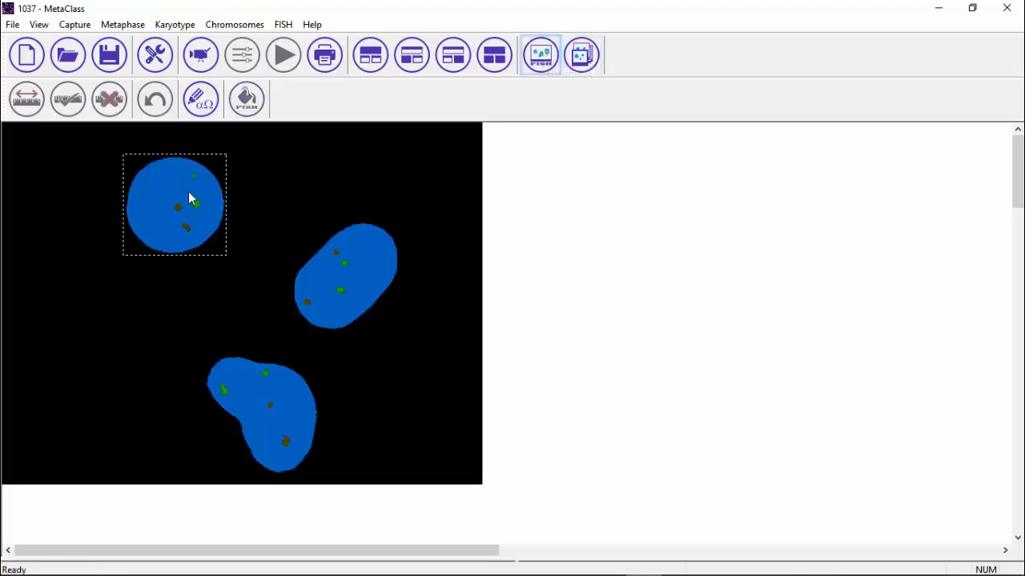
- Insert the text label "FISH" in white 10-point standard font and place it near the composed image's upper edge
click(201, 105)
click(311, 187)
click(341, 185)
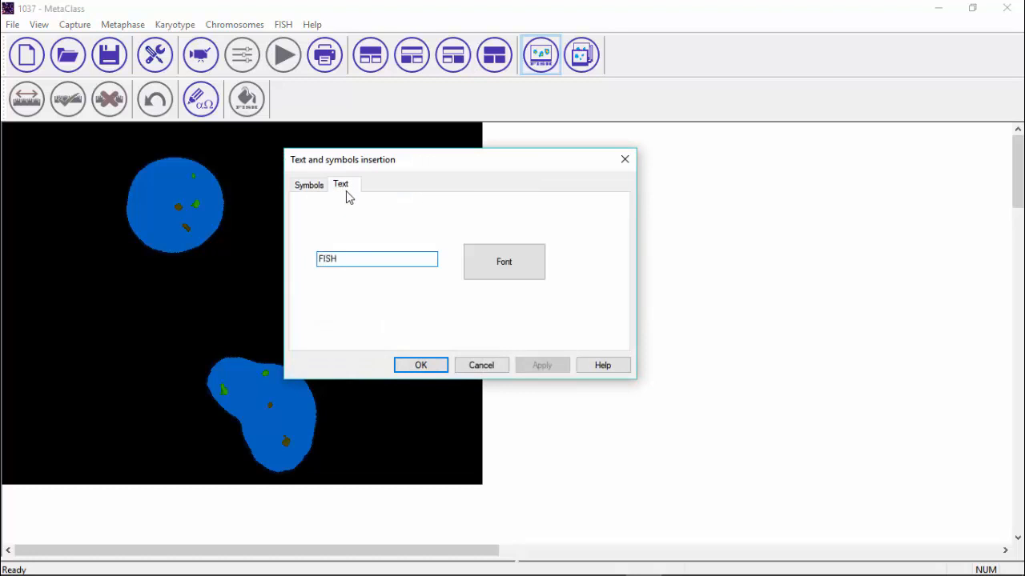
click(506, 269)
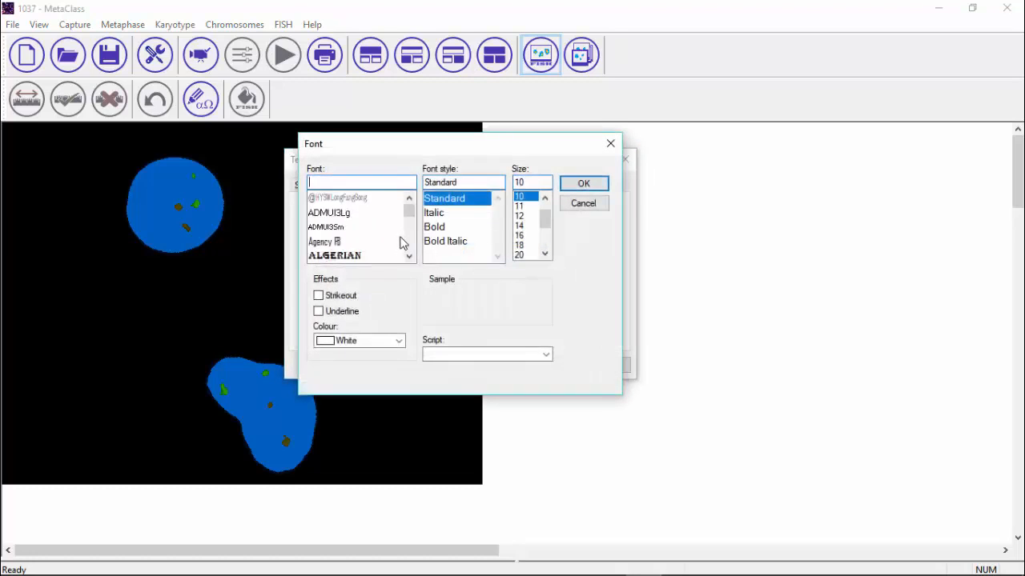
click(584, 185)
click(440, 366)
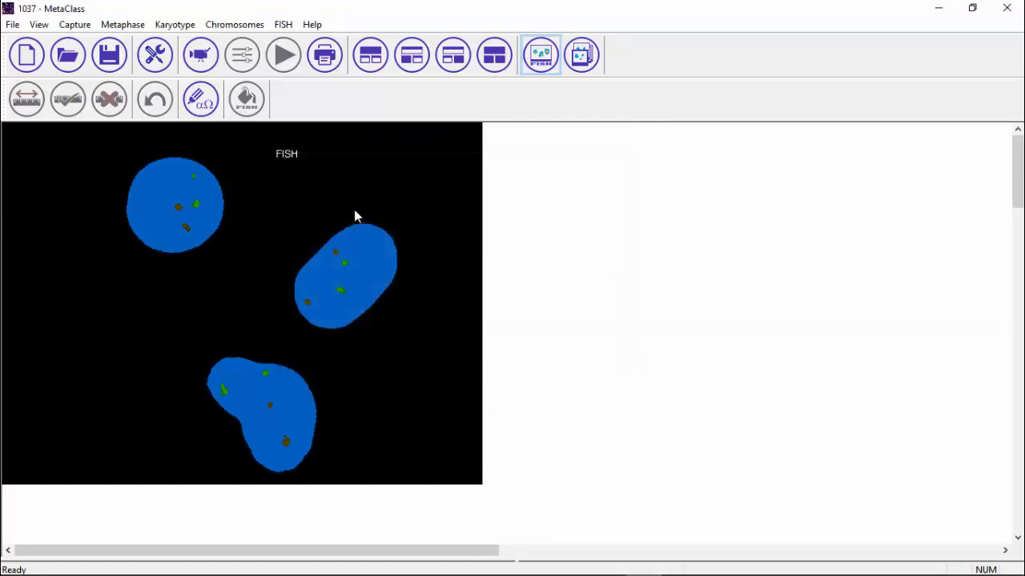
drag(288, 159, 319, 146)
- Insert a left-pointing arrow symbol of size 17 and position it beside the round nucleus's lower green signal
click(206, 104)
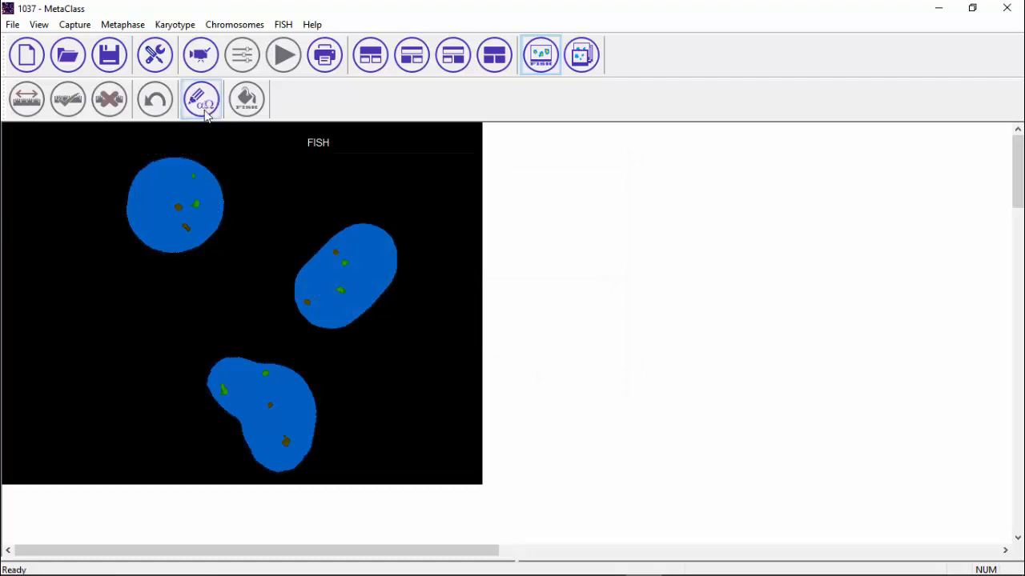
click(200, 206)
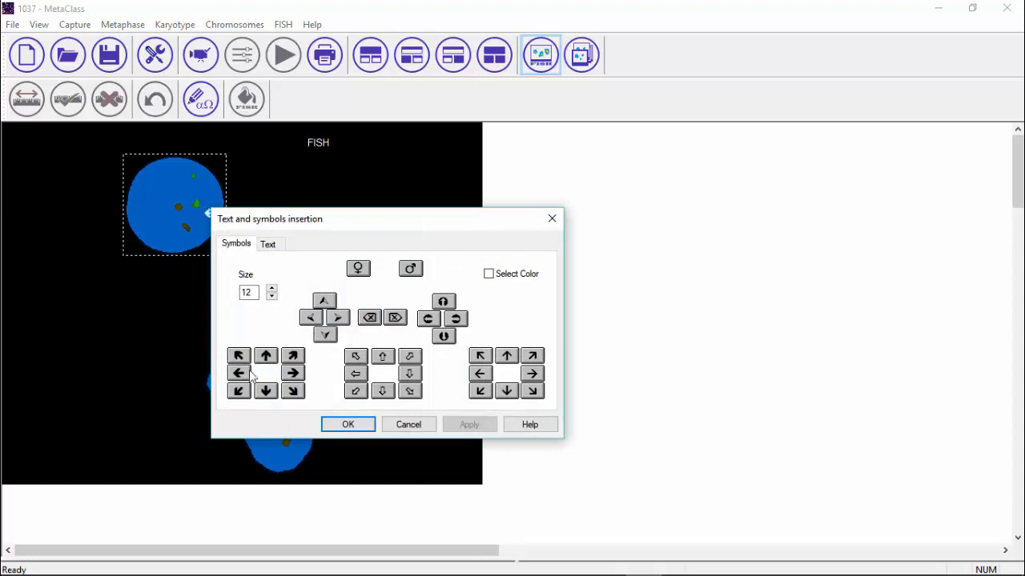
click(271, 291)
click(271, 290)
click(271, 291)
click(347, 424)
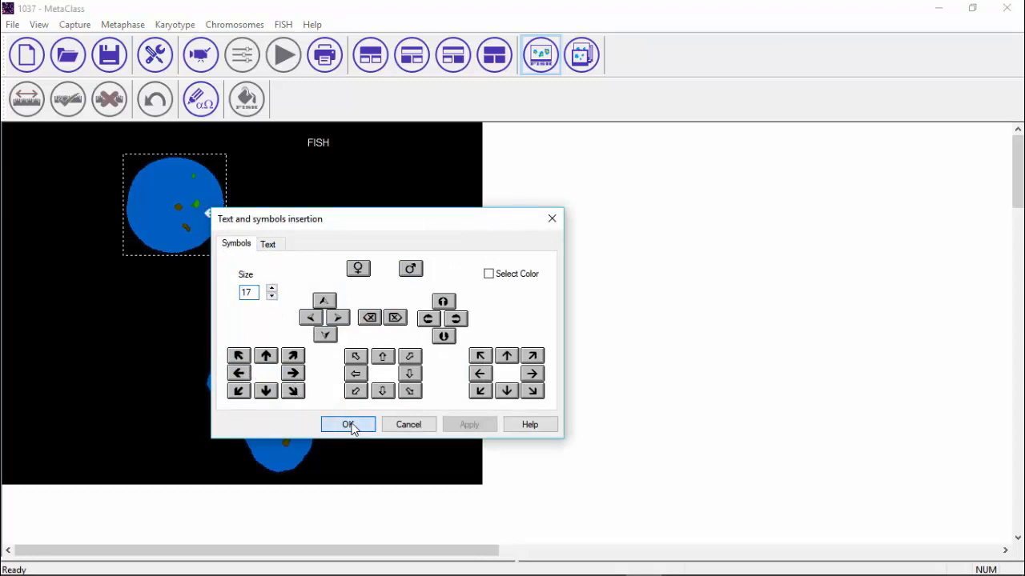
drag(209, 215, 206, 202)
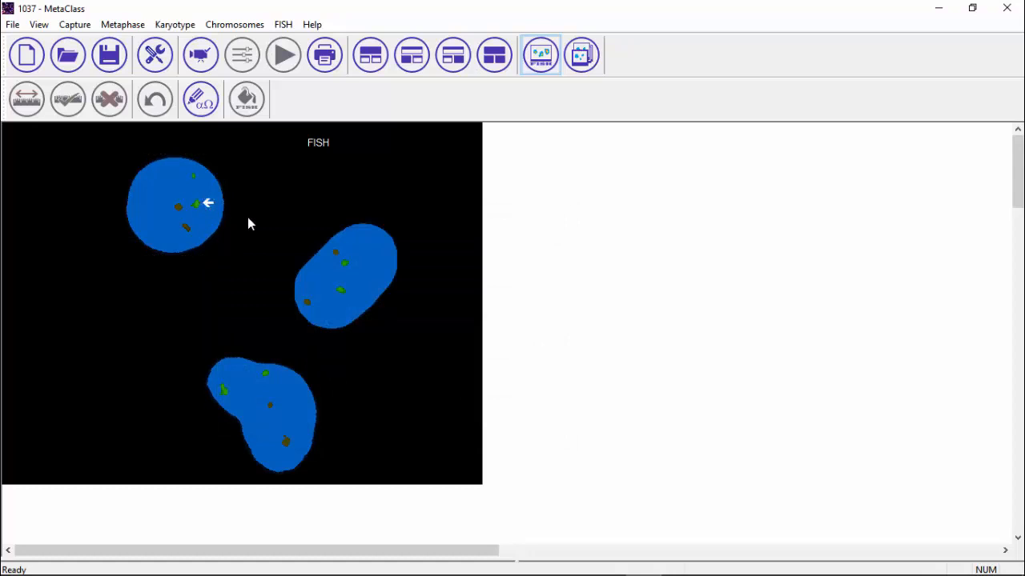
click(201, 192)
- Close the analysis, examine the annotated image enlarged in the sample's FISH records, and close the enlarged view
click(1007, 10)
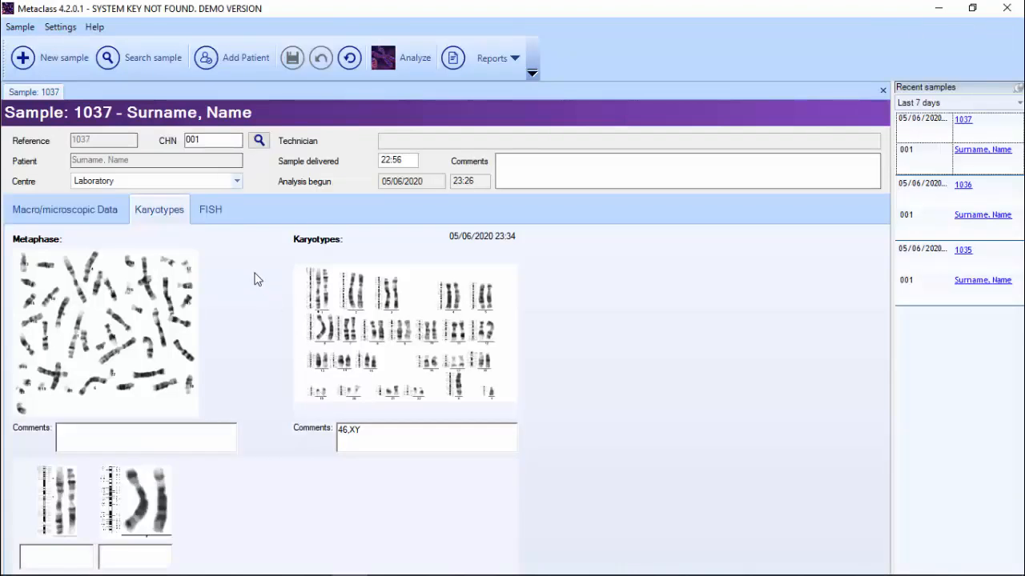
click(213, 211)
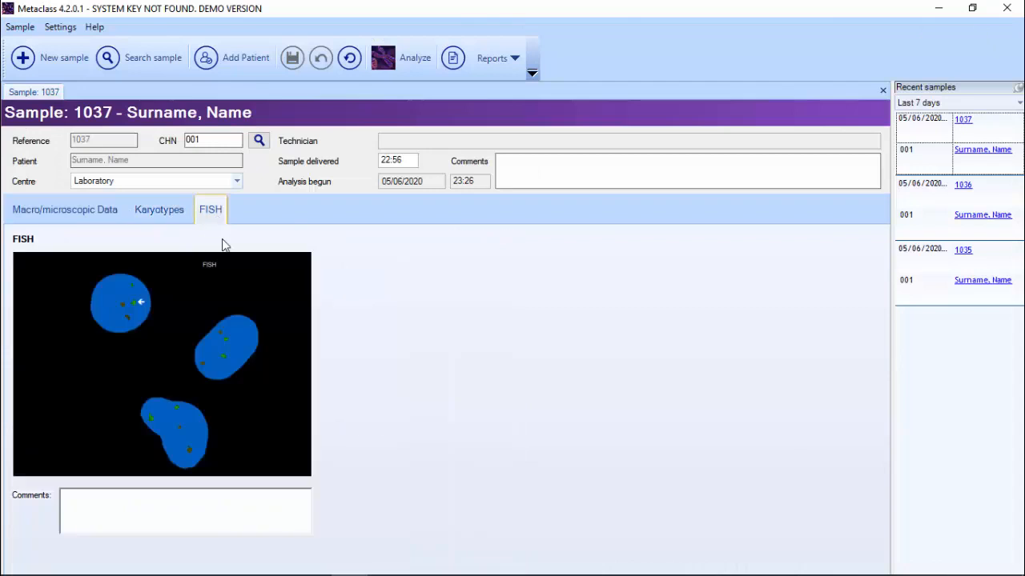
double_click(179, 354)
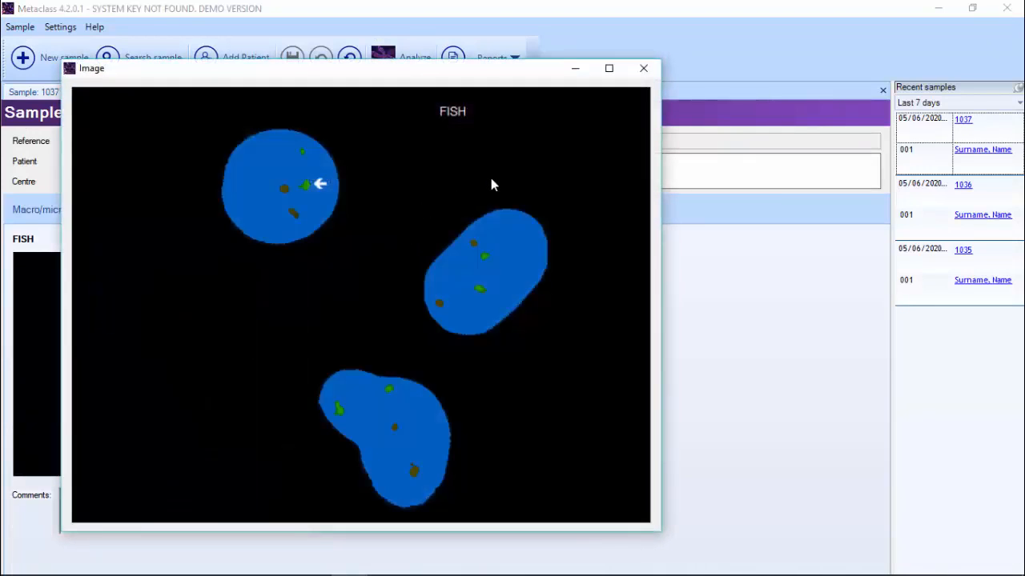
click(644, 68)
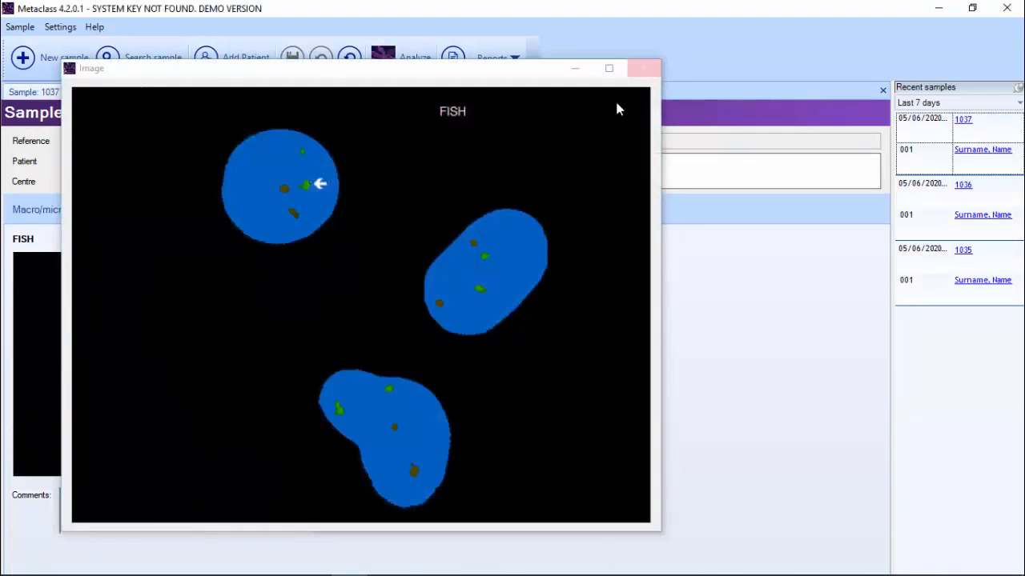
- Display the sample's karyotype records and generate its Karyotype report with all available analyses included
click(169, 213)
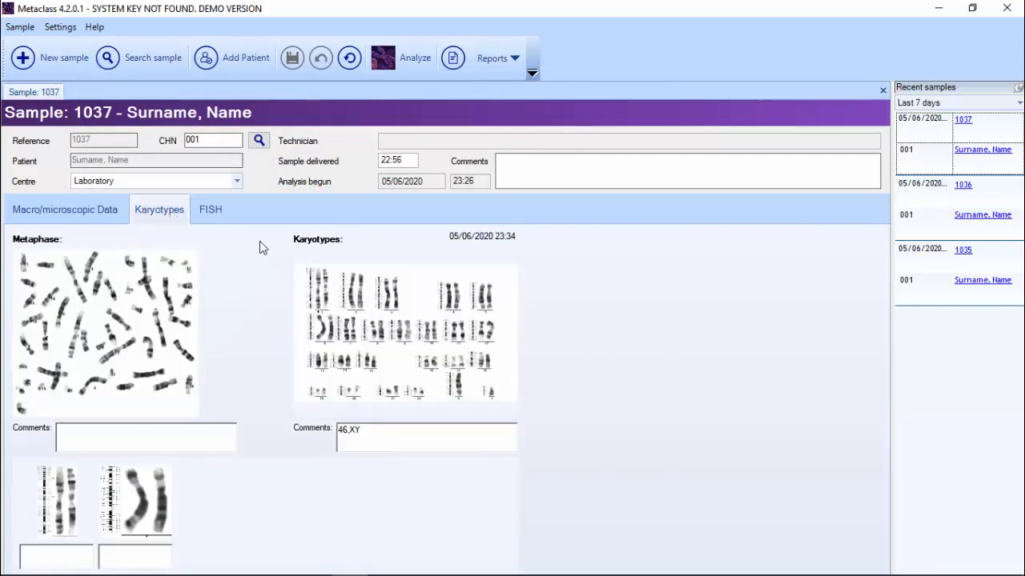
click(507, 62)
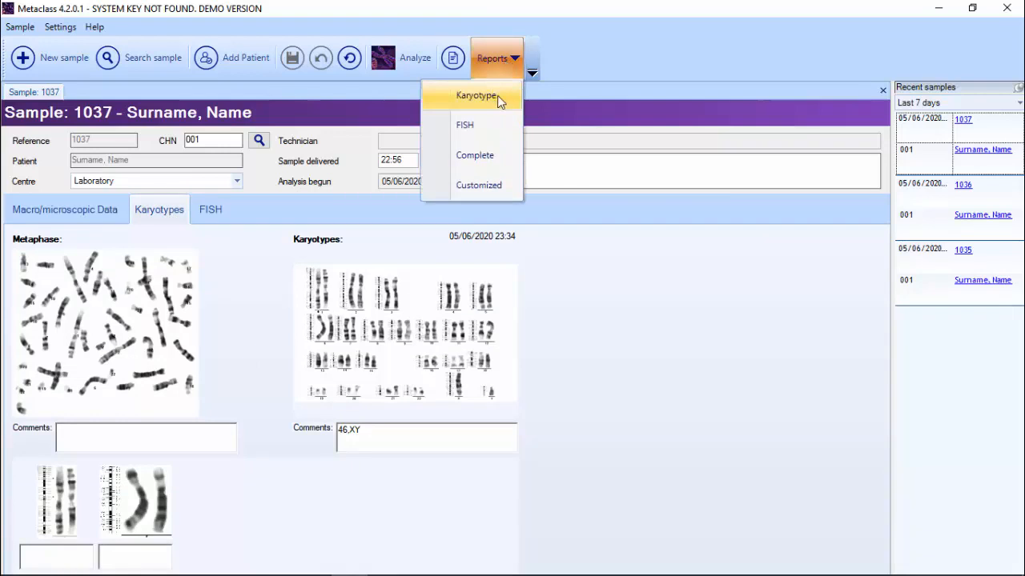
click(496, 101)
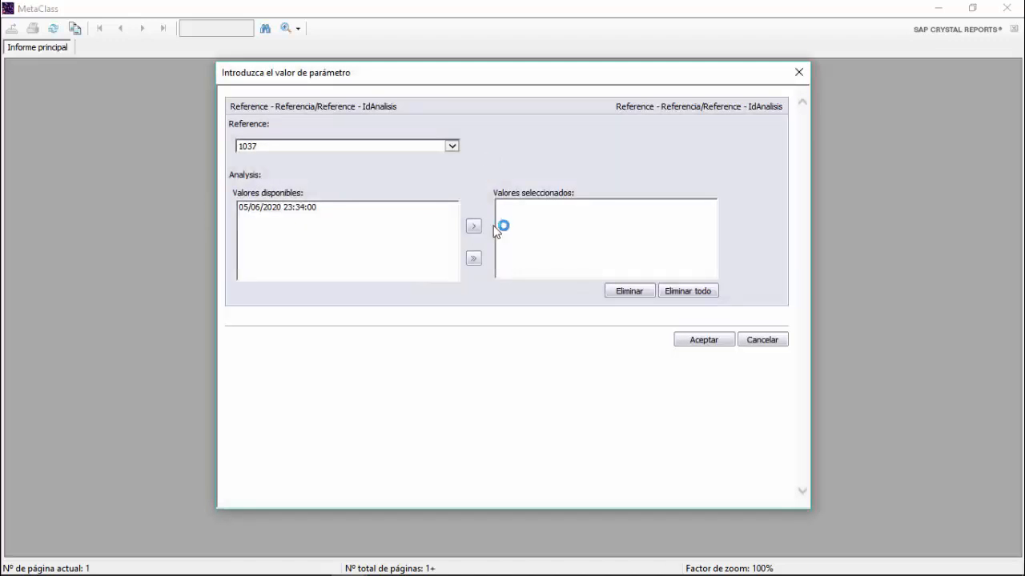
click(473, 259)
click(697, 342)
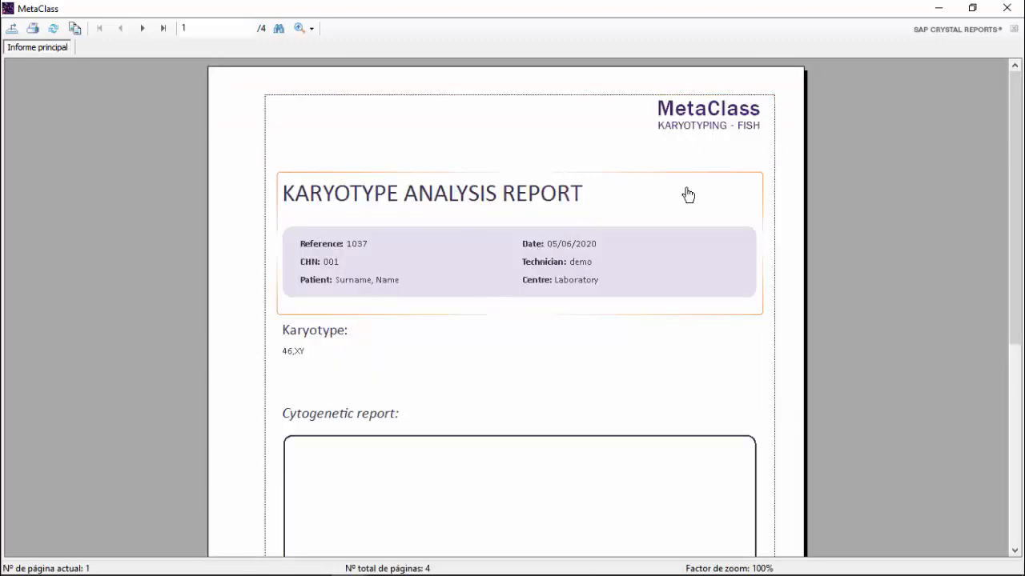
- Examine the karyotype, metaphase and chromosome pair images on the report's following pages, and close the report
click(142, 28)
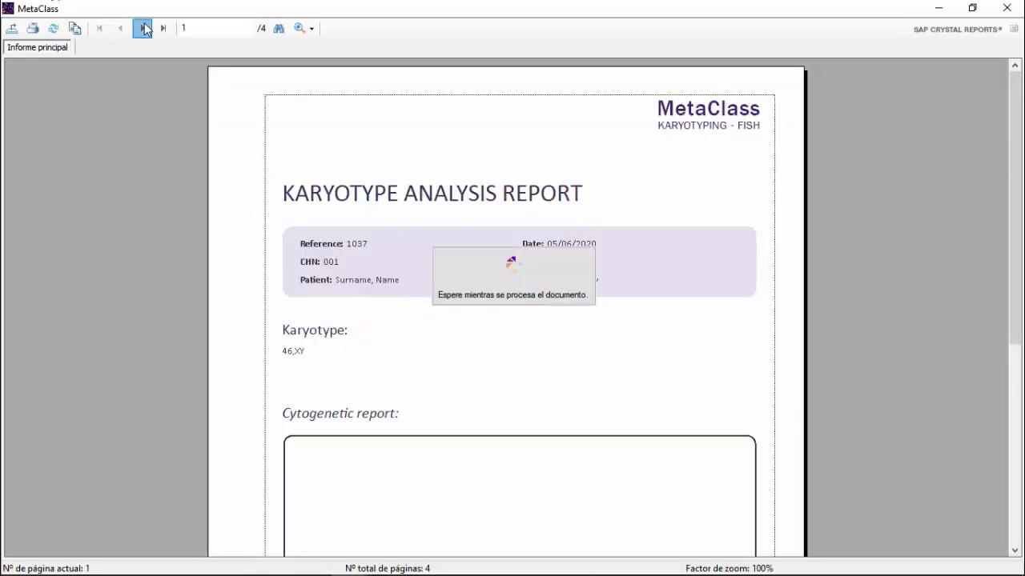
scroll(789, 272, down, 3)
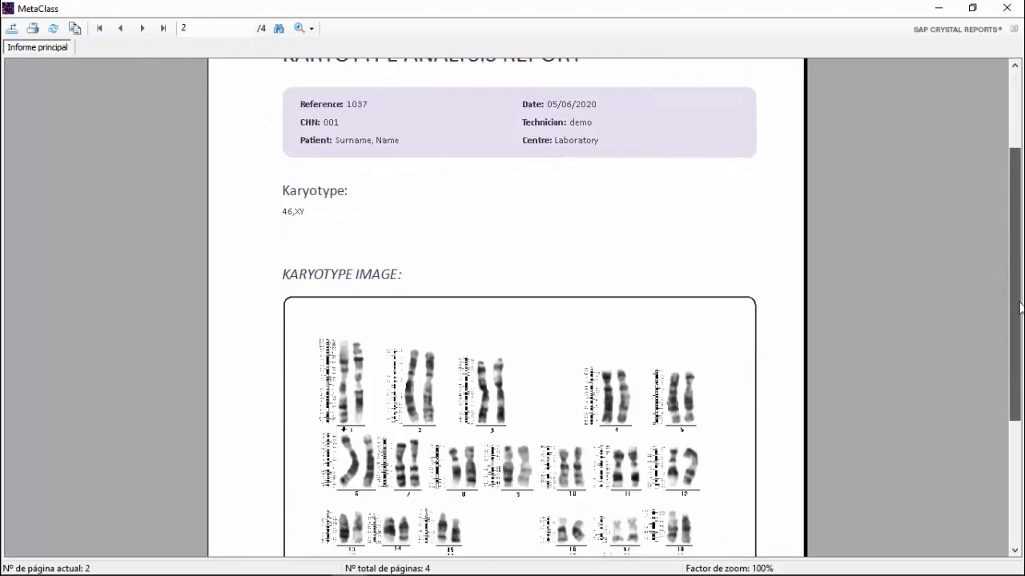
click(142, 28)
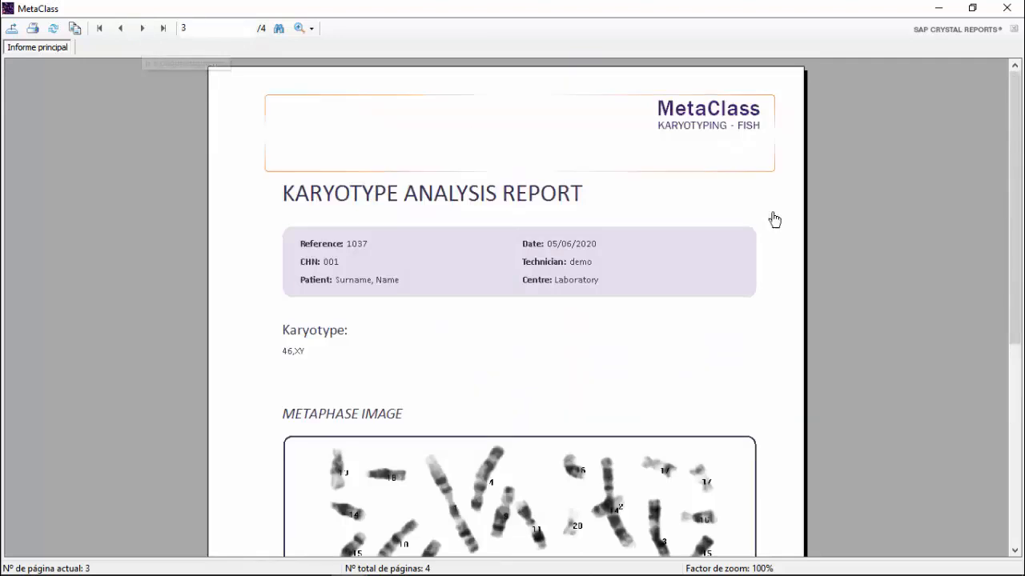
drag(1014, 208, 1019, 311)
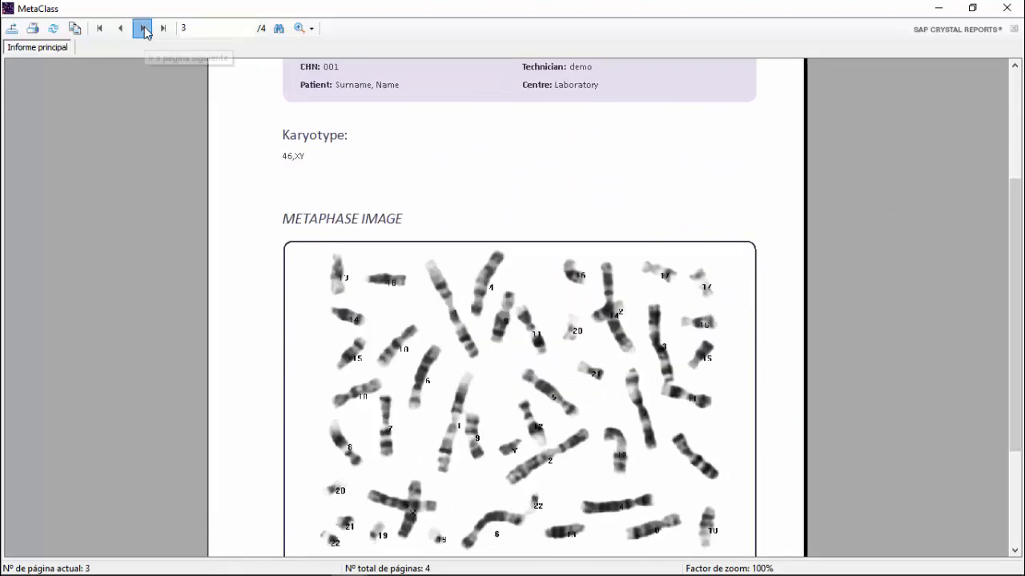
click(143, 28)
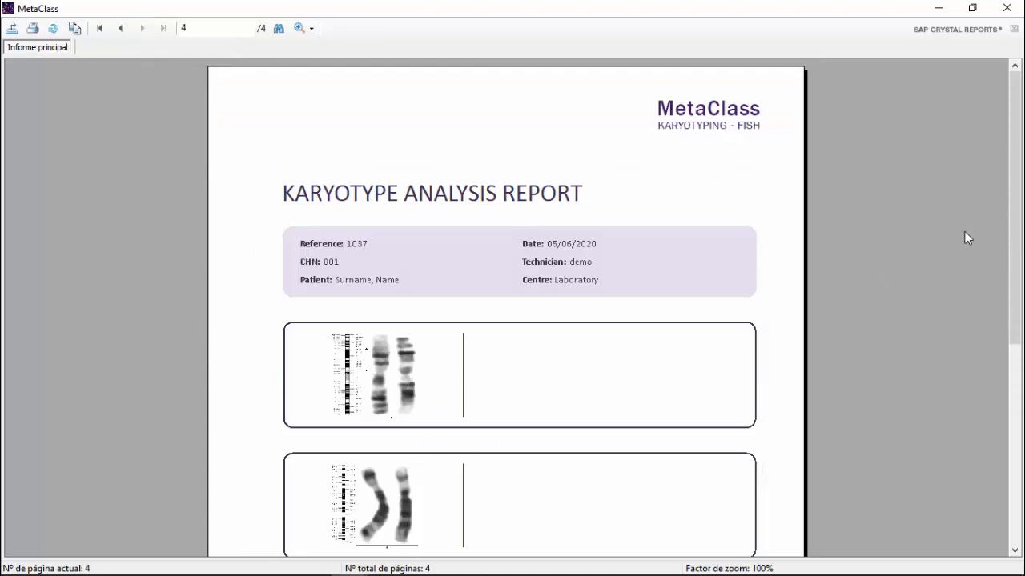
drag(1014, 221, 1015, 257)
scroll(1015, 258, up, 2)
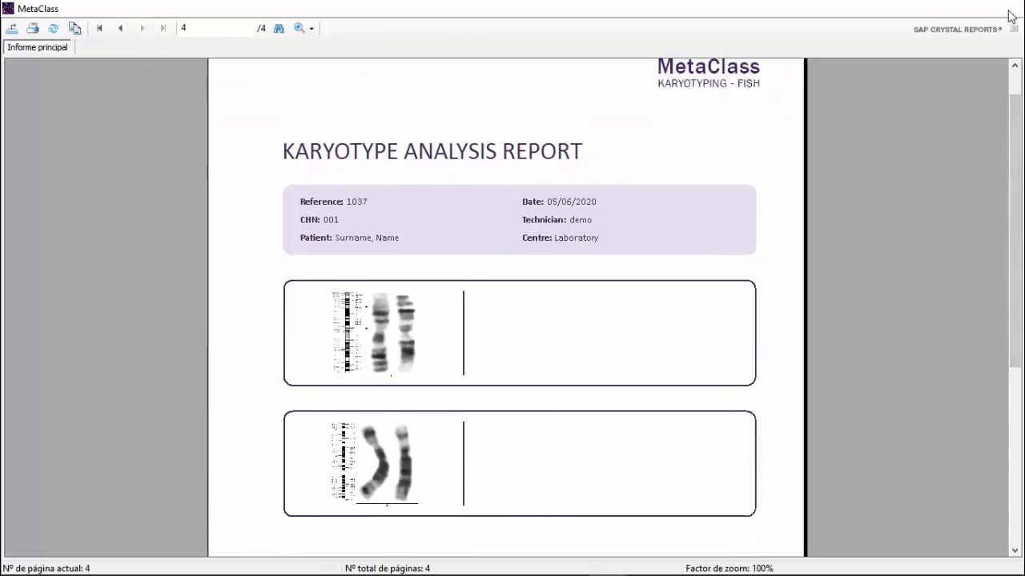
click(1007, 8)
- Generate the sample's FISH report with all available analyses, examine its FISH image, and close the report
click(491, 60)
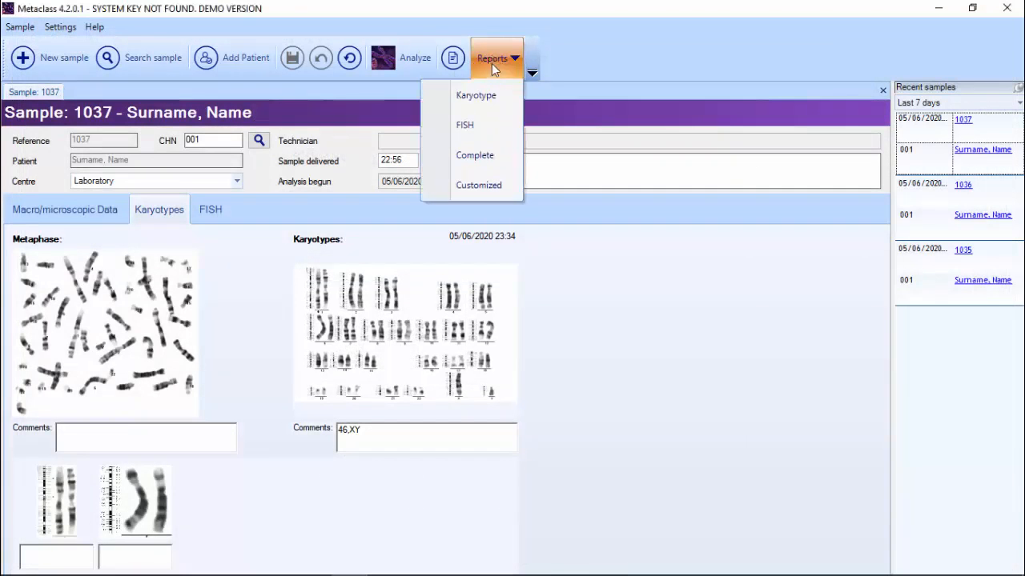
click(479, 126)
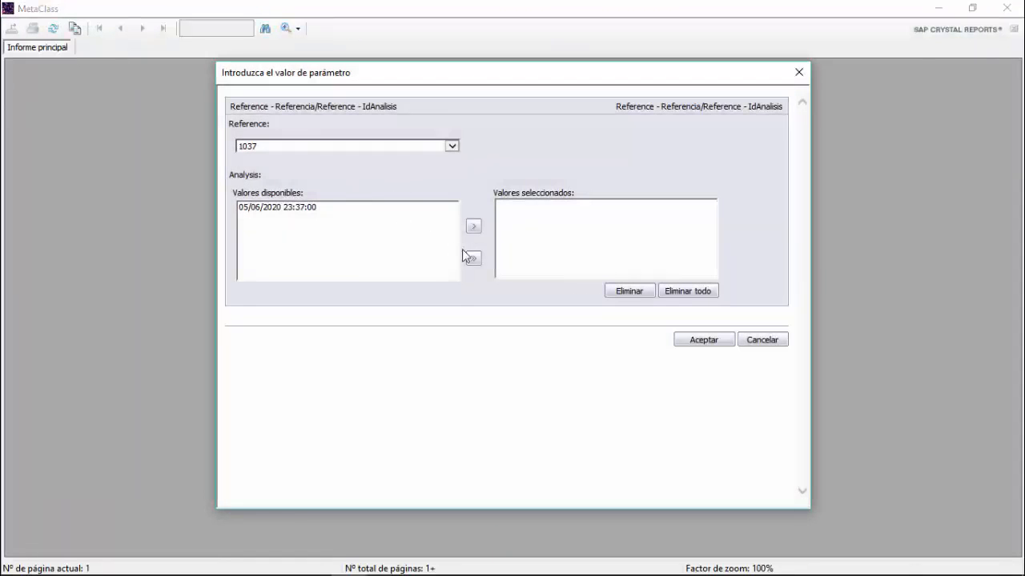
click(472, 258)
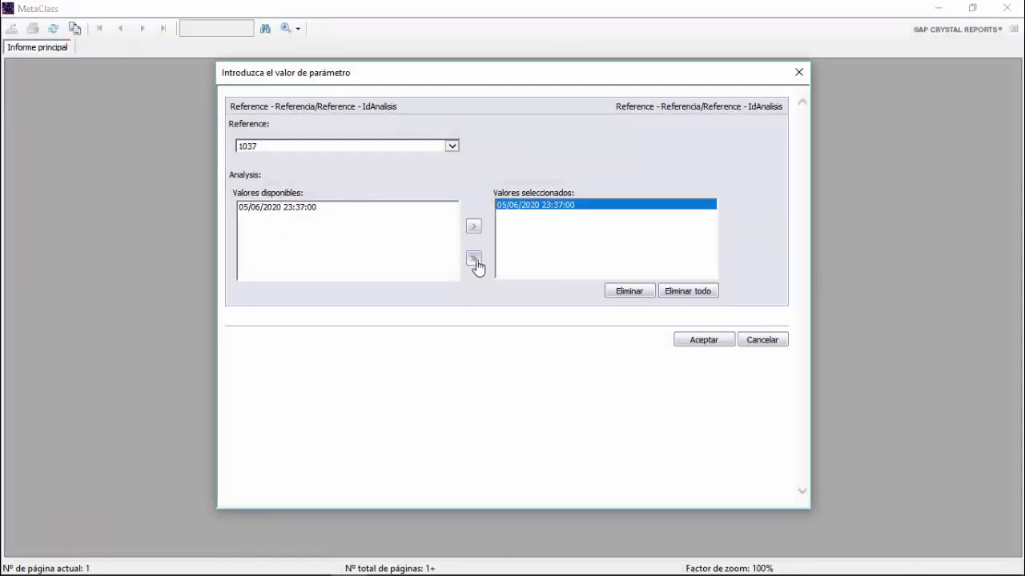
click(697, 341)
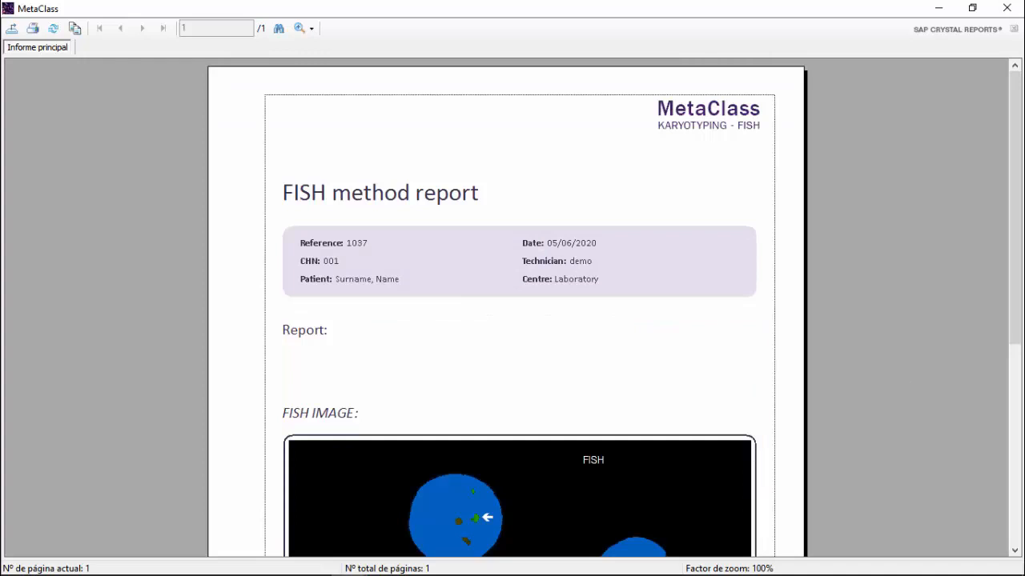
drag(1016, 217, 1015, 358)
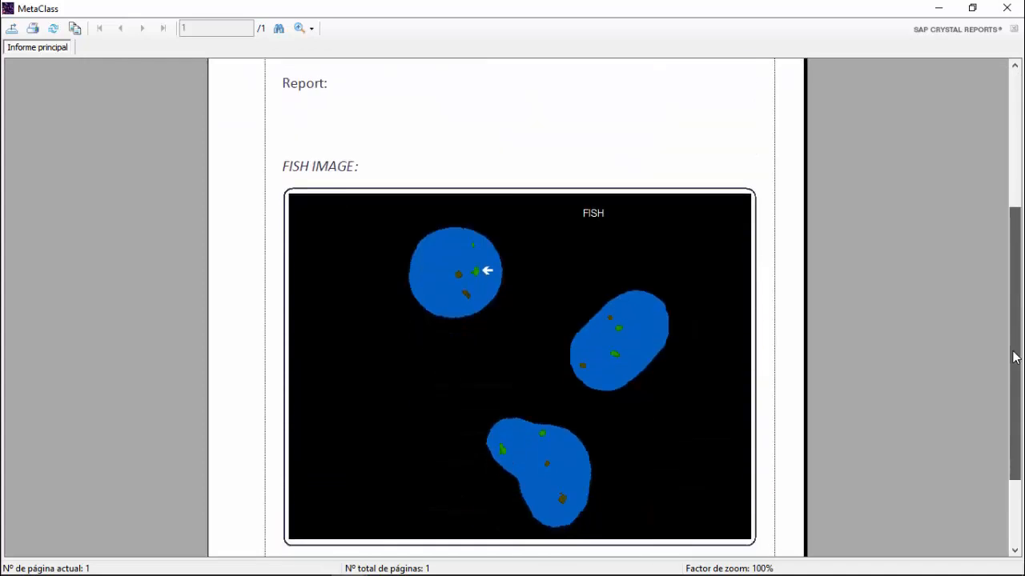
click(1007, 8)
- Generate the sample's Complete report, page through to its FISH image on page 4, and close the report
click(496, 58)
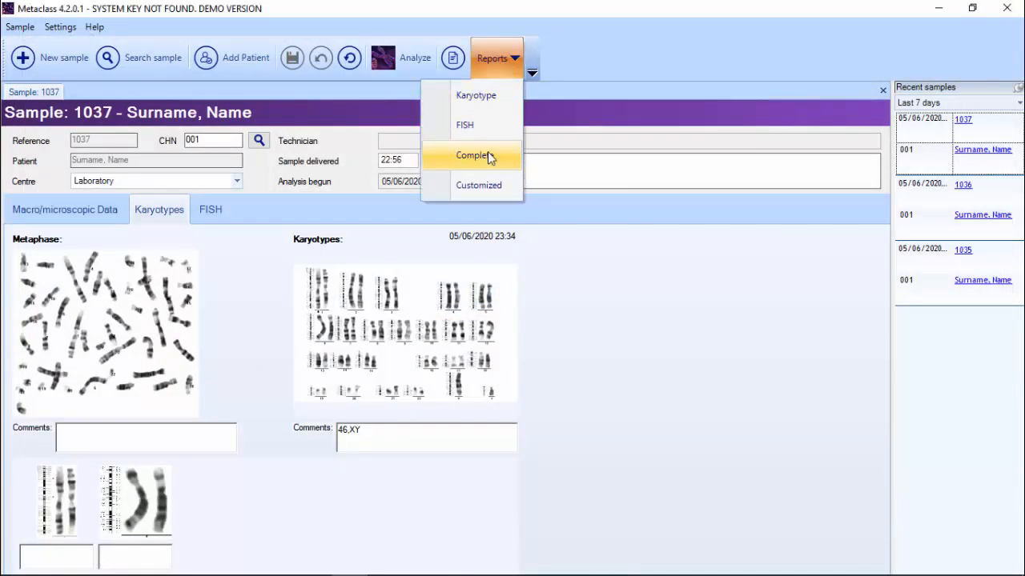
click(484, 154)
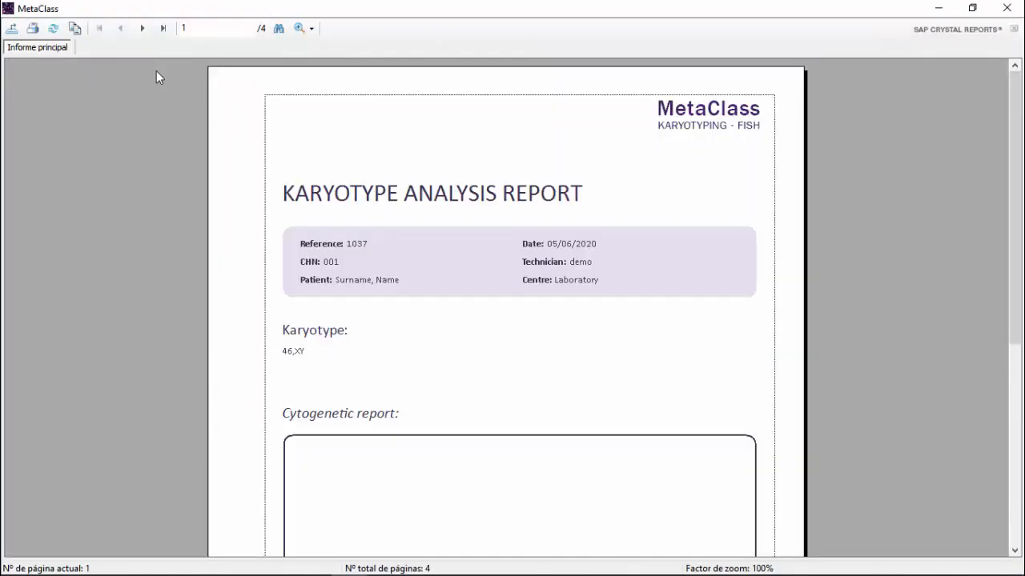
click(142, 29)
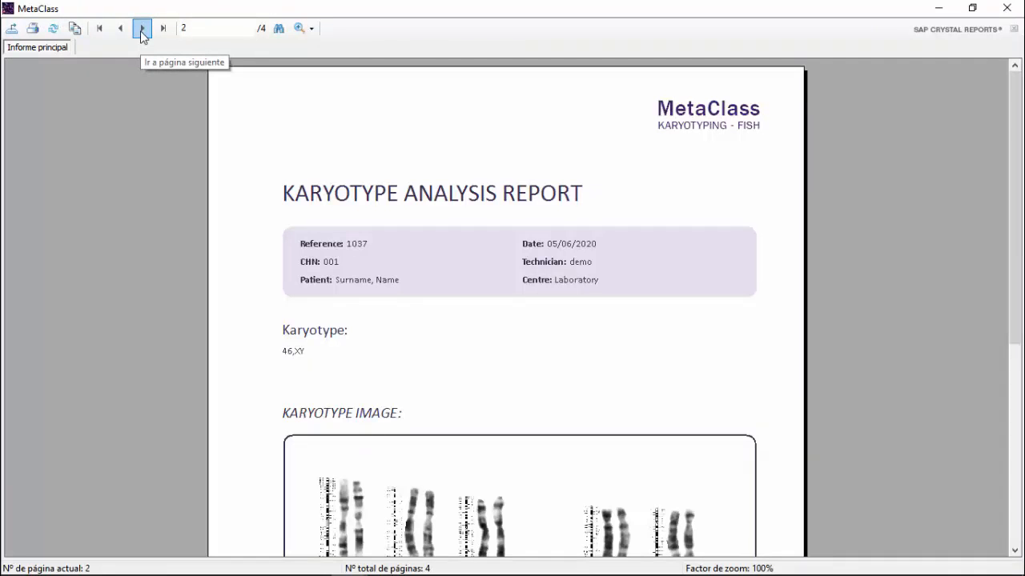
click(141, 29)
click(142, 28)
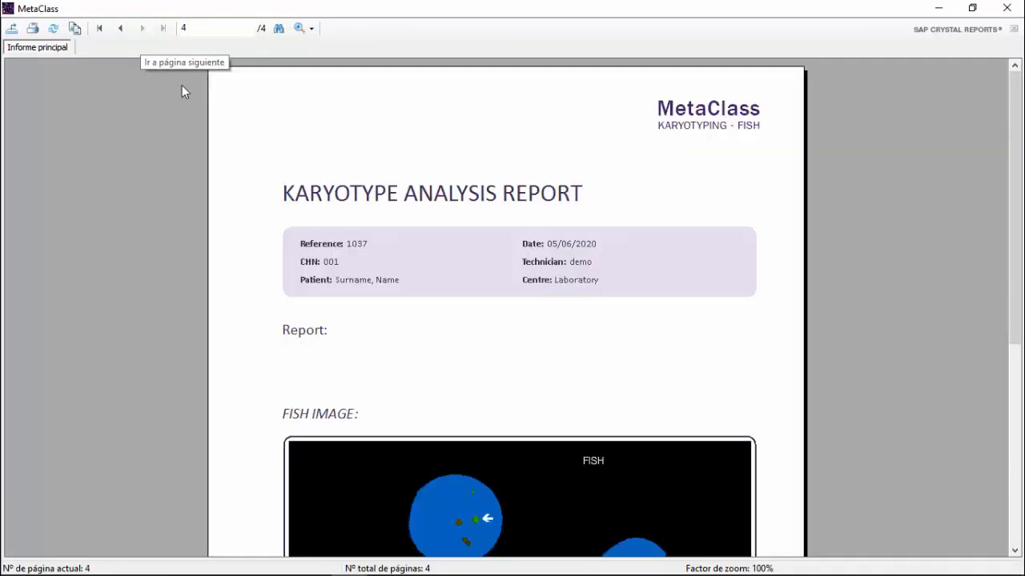
drag(1015, 328, 1015, 423)
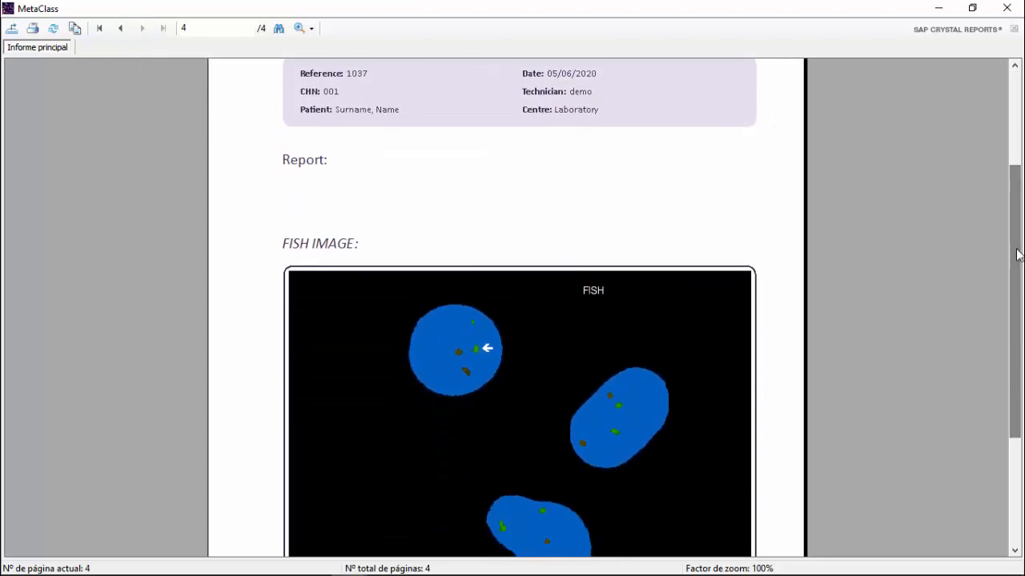
click(1007, 8)
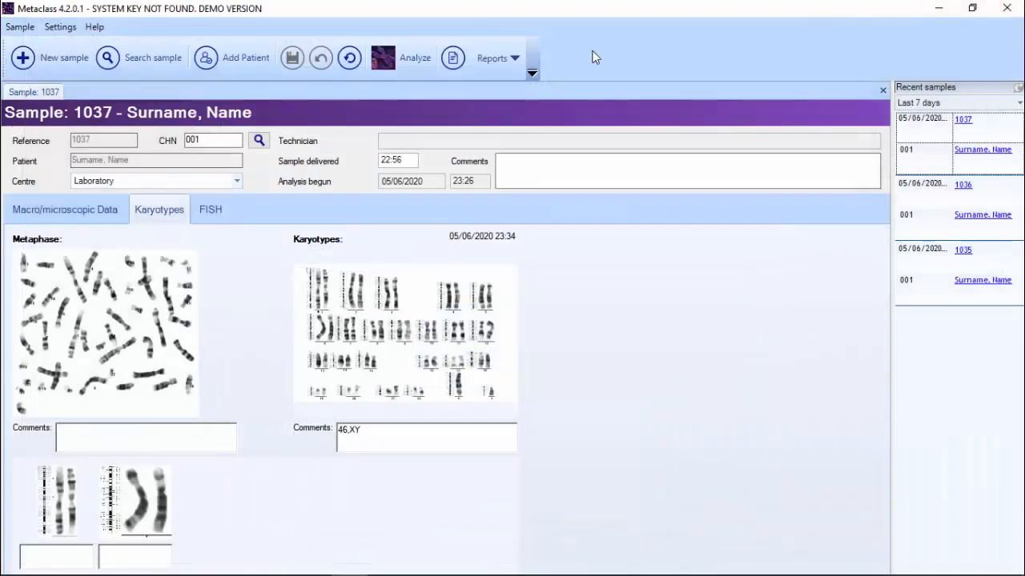
- Request the Customized report for the sample
click(529, 61)
click(510, 57)
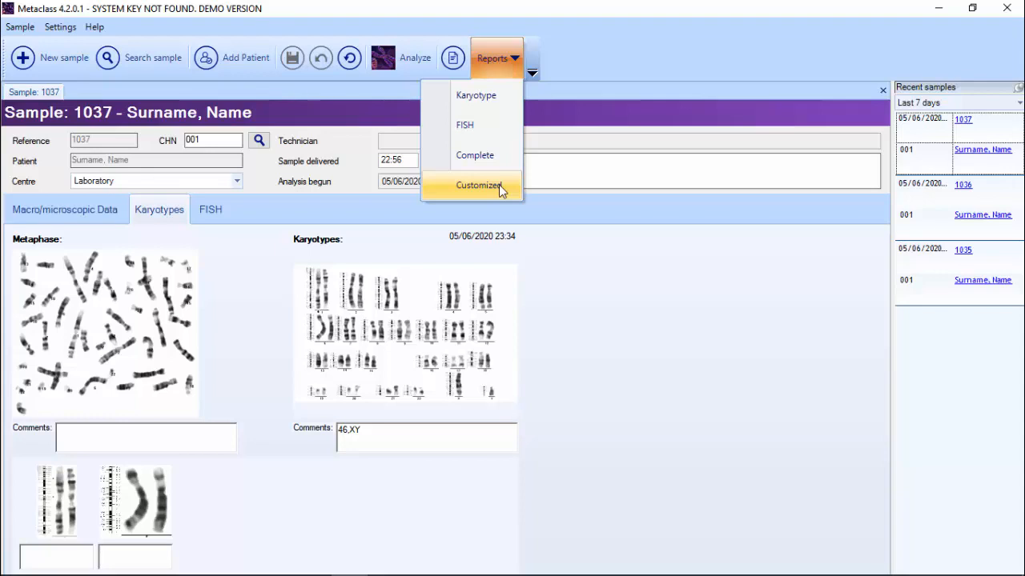
click(513, 198)
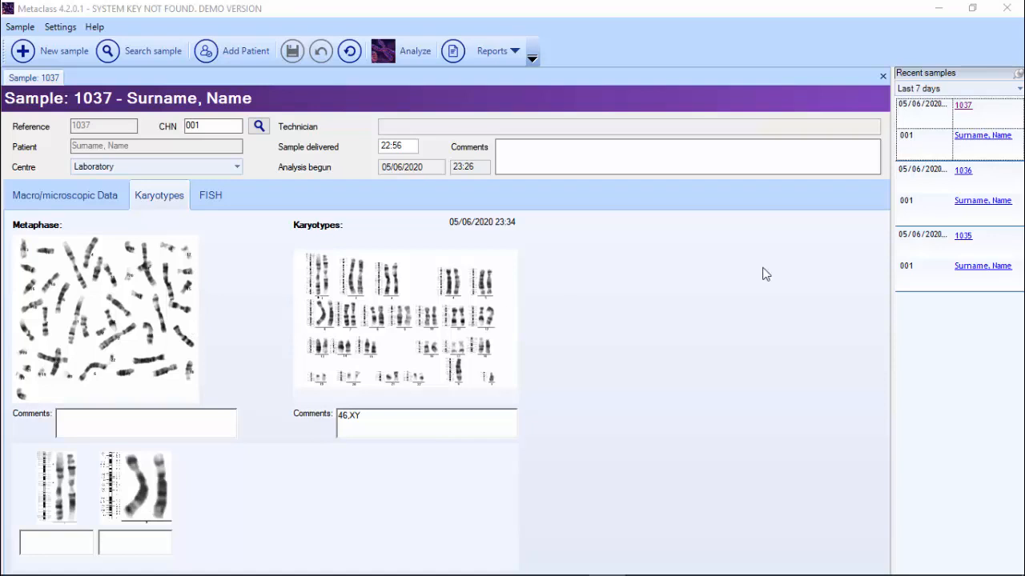
- Open recent sample 1036 and browse through its stored metaphases and karyotypes up to the third one
click(962, 172)
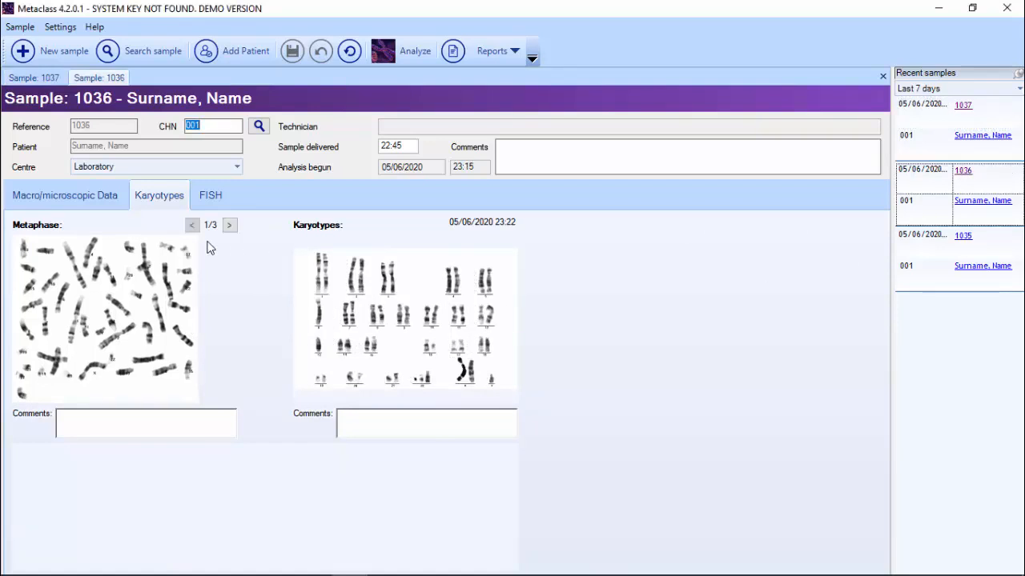
click(229, 227)
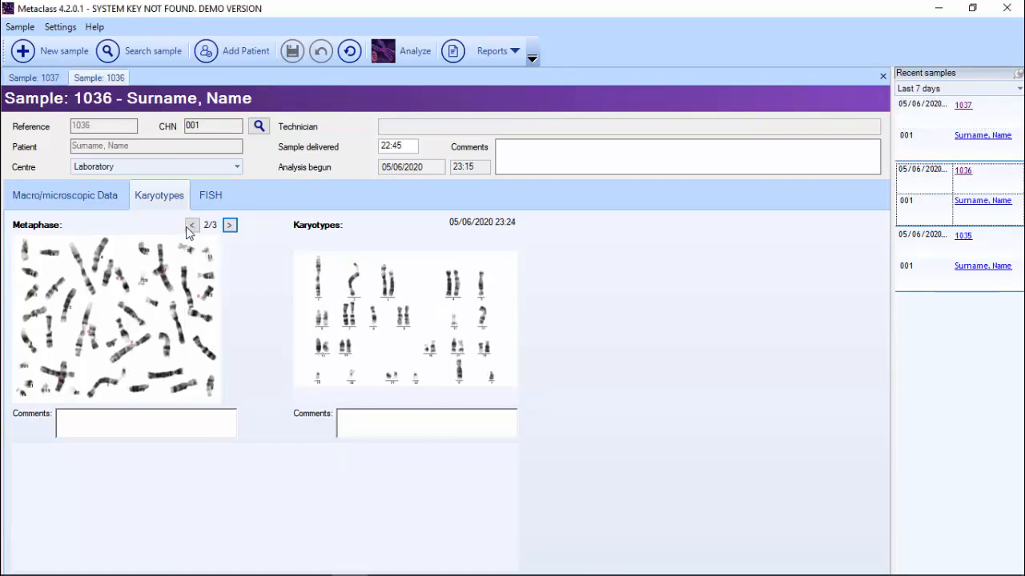
click(191, 225)
click(229, 227)
click(230, 226)
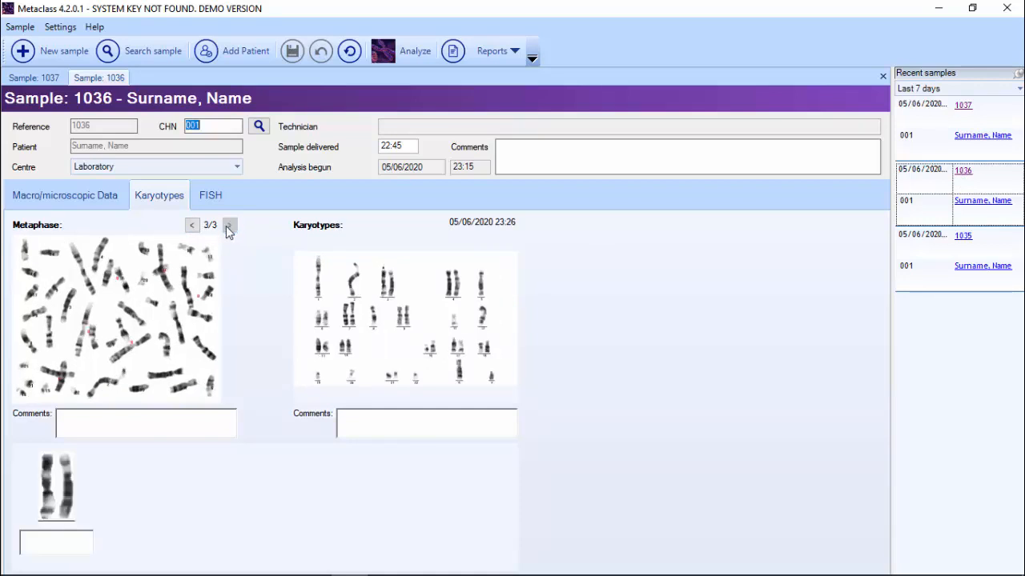
- Open the sample search, examine its search criteria, and close it
click(149, 51)
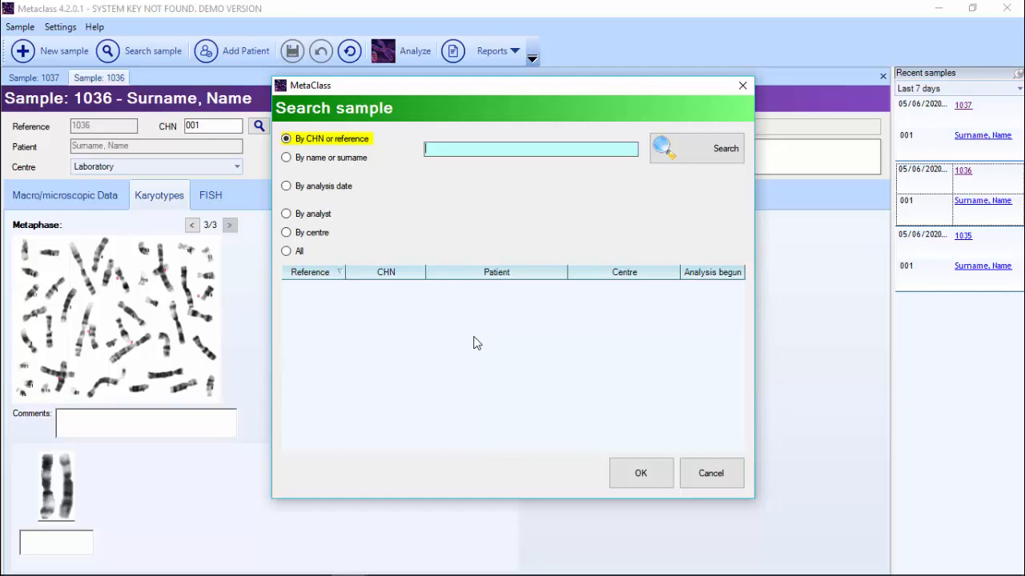
click(654, 475)
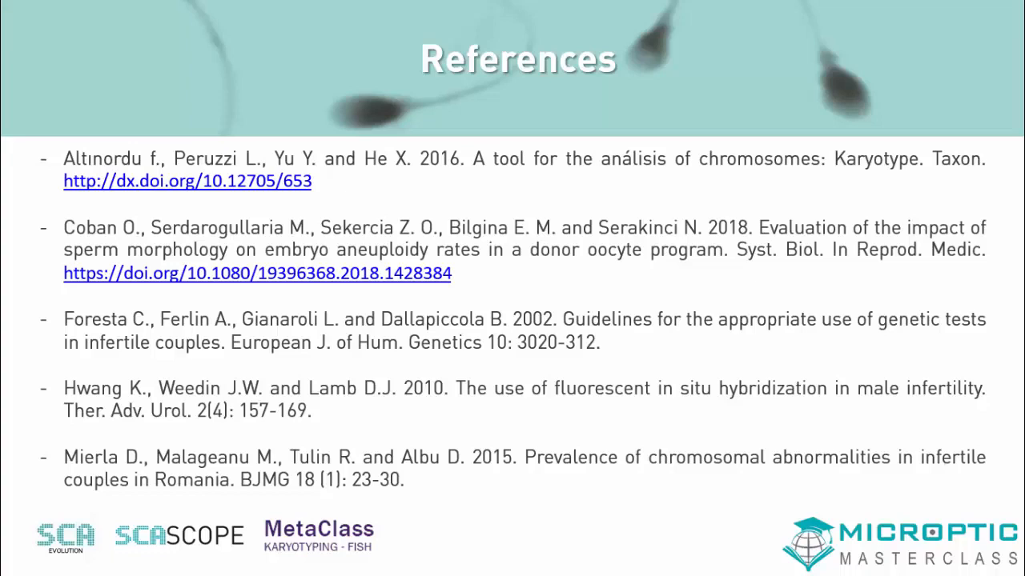
key(Right)
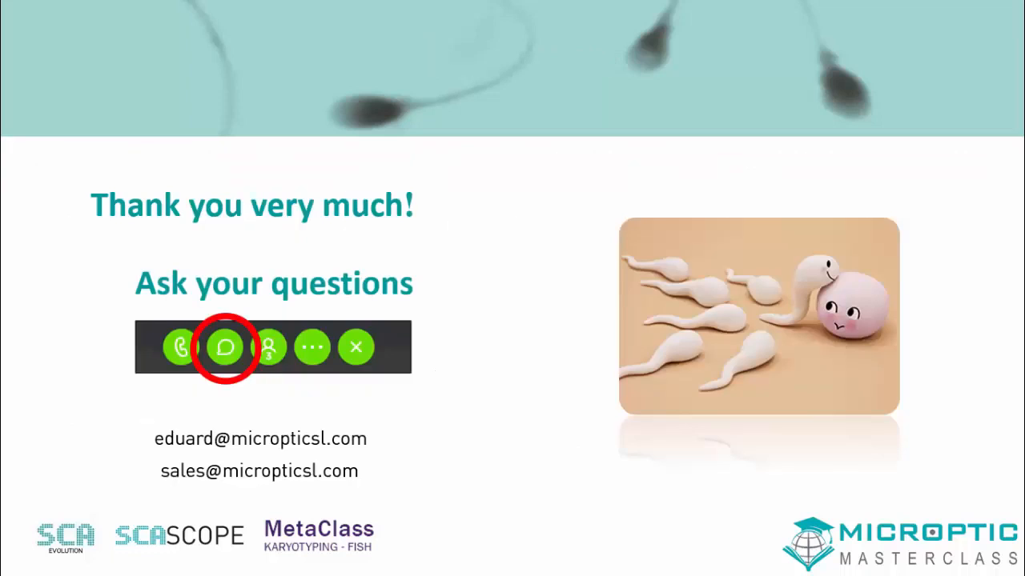